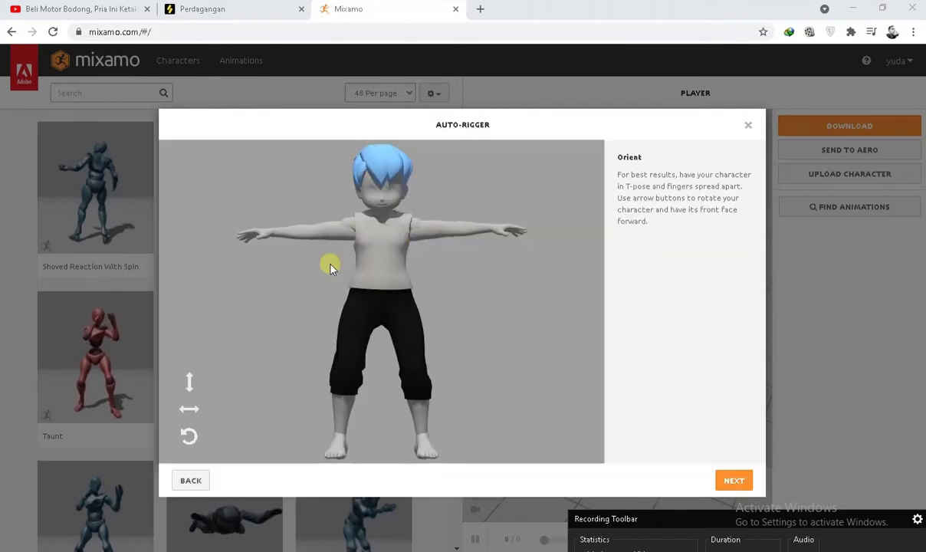
Accept the character's orientation and place the chin, wrist and elbow markers on the model with symmetry enabled.
left_click(734, 481)
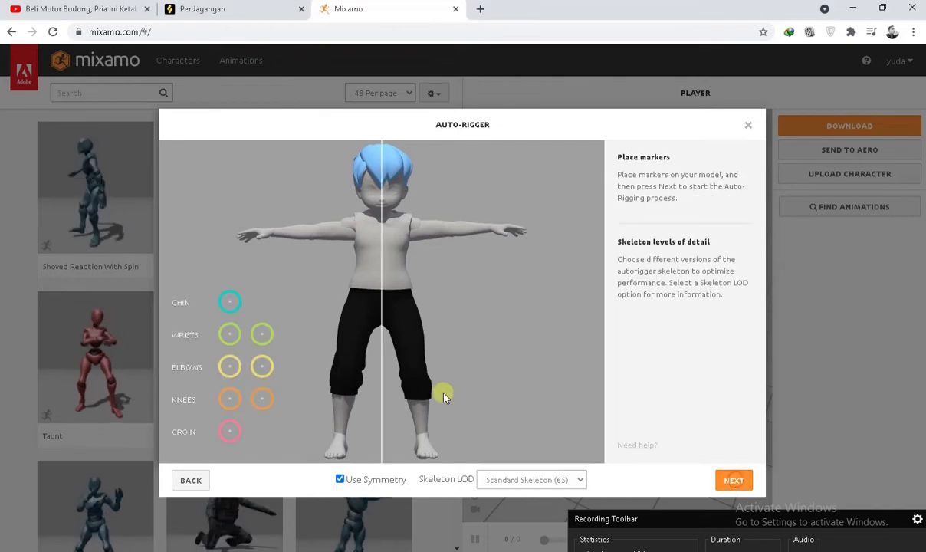
left_click_drag(232, 303, 381, 215)
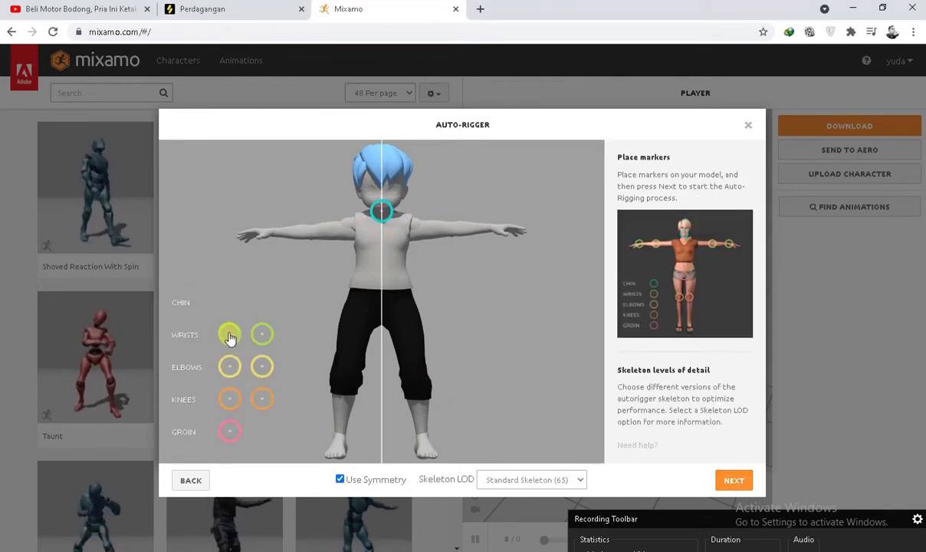
mouse_move(228, 335)
left_mouse_down()
mouse_move(253, 242)
mouse_move(275, 236)
left_mouse_up()
mouse_move(229, 370)
left_mouse_down()
mouse_move(306, 306)
mouse_move(330, 265)
mouse_move(320, 229)
mouse_move(311, 231)
left_mouse_up()
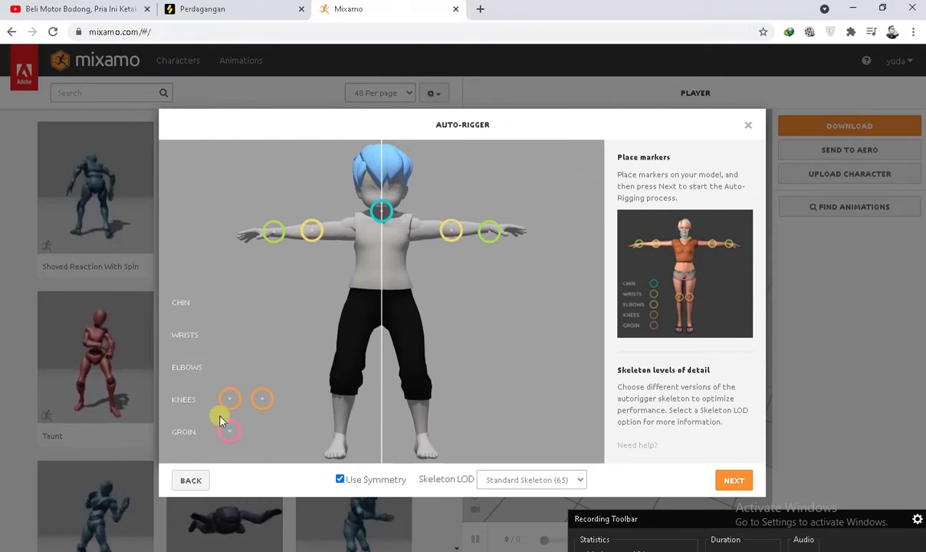
Place the knee markers and the groin marker on the model and start the auto-rigging.
mouse_move(229, 398)
left_mouse_down()
mouse_move(356, 367)
mouse_move(349, 379)
left_mouse_up()
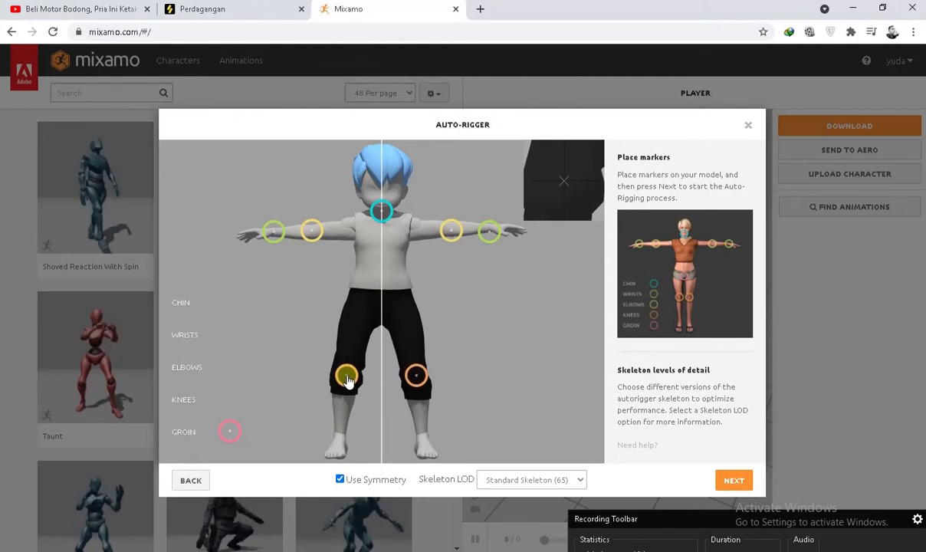
left_click_drag(348, 379, 347, 380)
left_click_drag(225, 436, 382, 311)
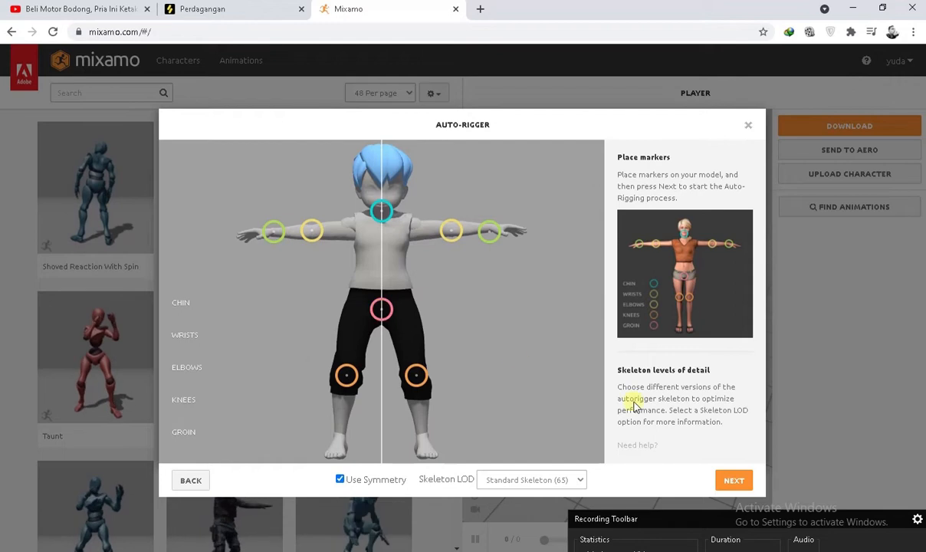
left_click(732, 481)
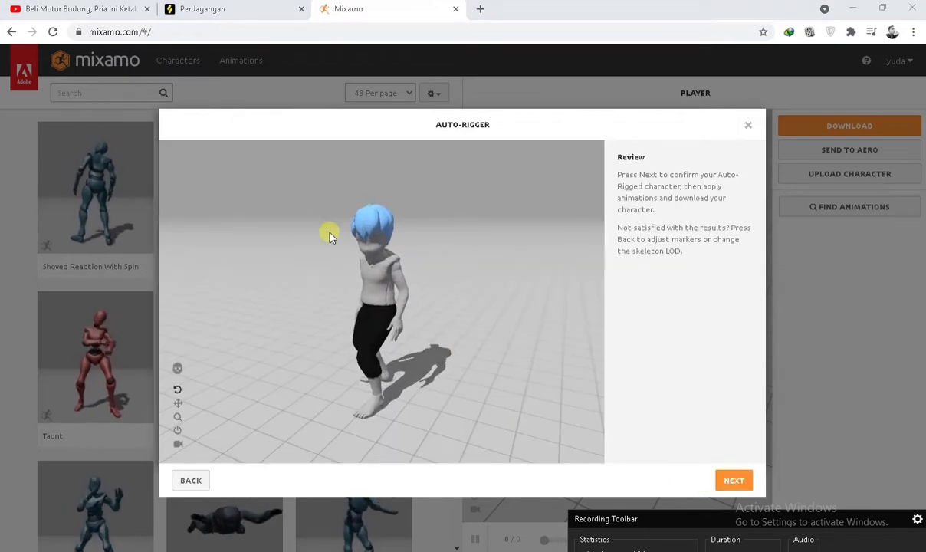
Review the auto-rigged character from another angle and accept it as the new active character.
left_click_drag(306, 320, 366, 322)
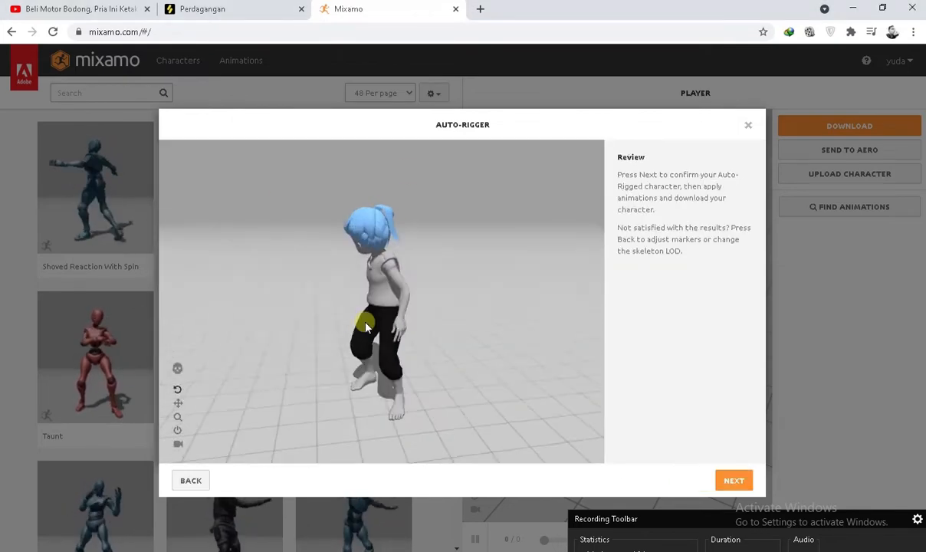
left_click(735, 482)
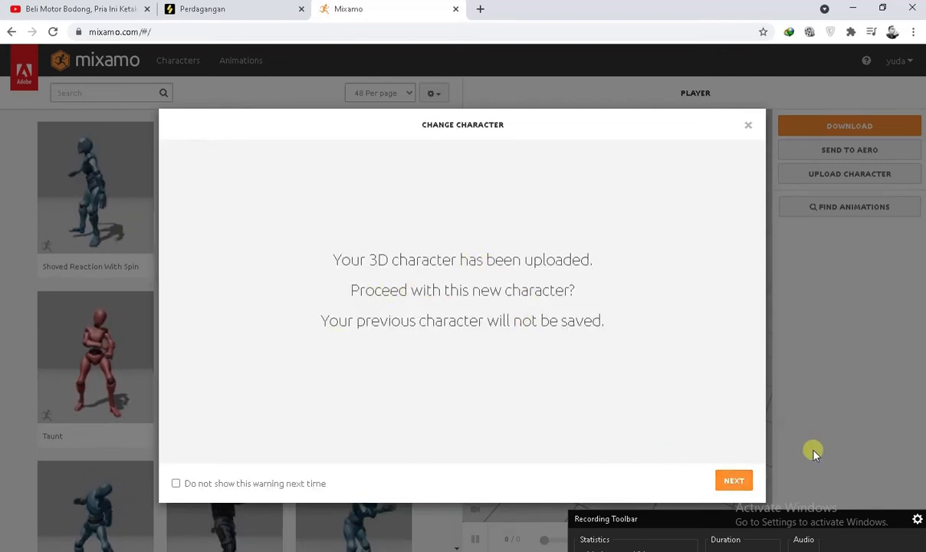
left_click(734, 481)
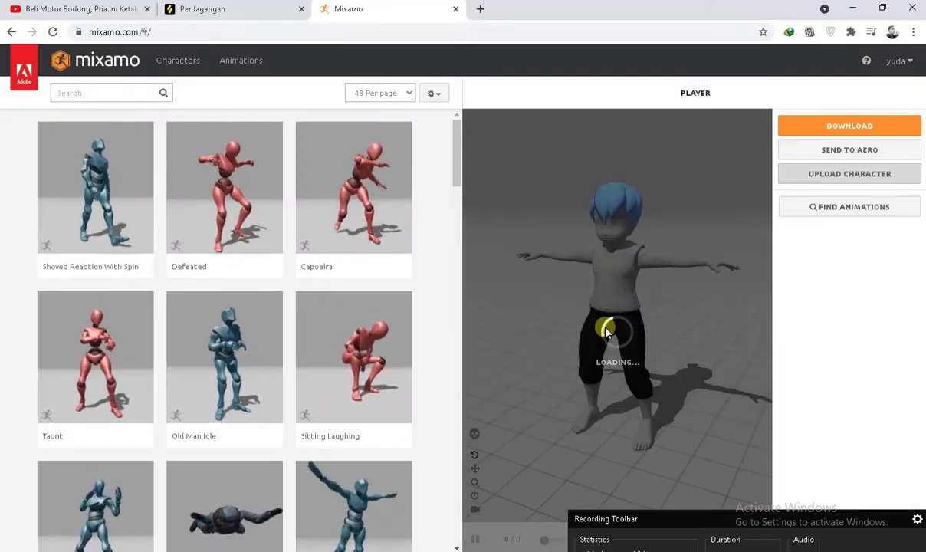
Search the animation library for "idle".
left_click(100, 94)
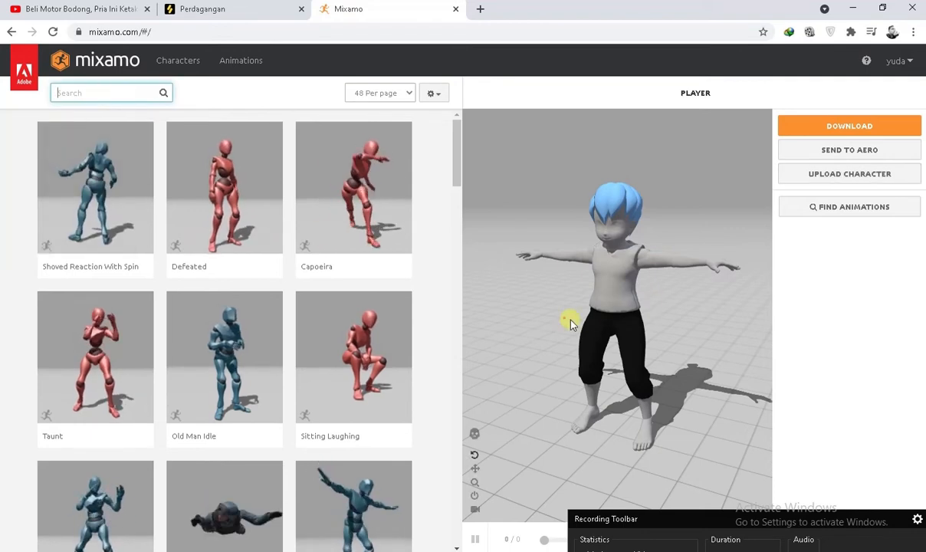
left_click_drag(566, 318, 548, 321)
left_click(121, 93)
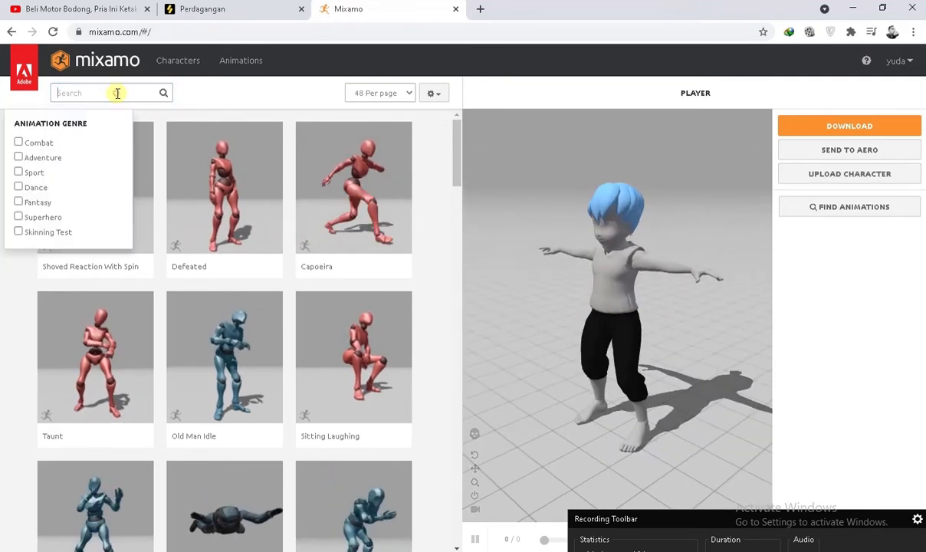
type("idle")
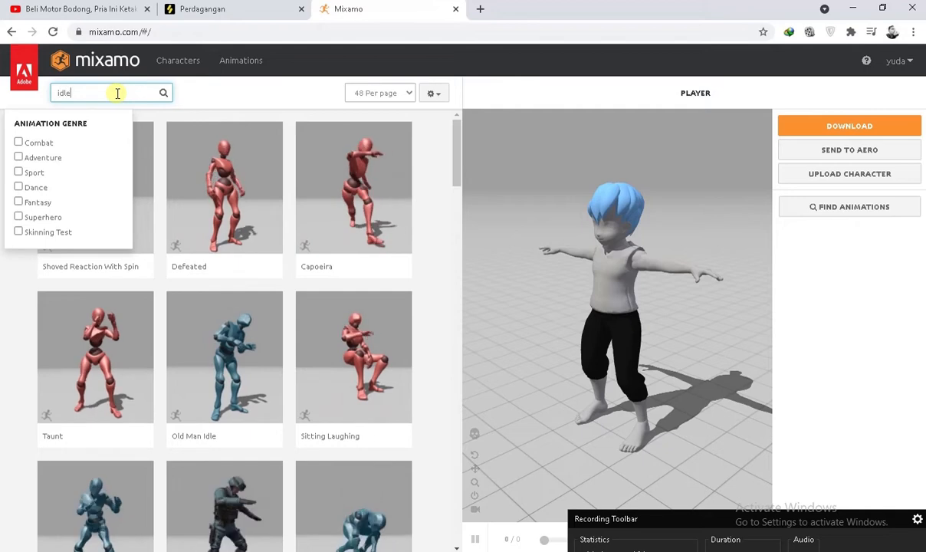
key("Return")
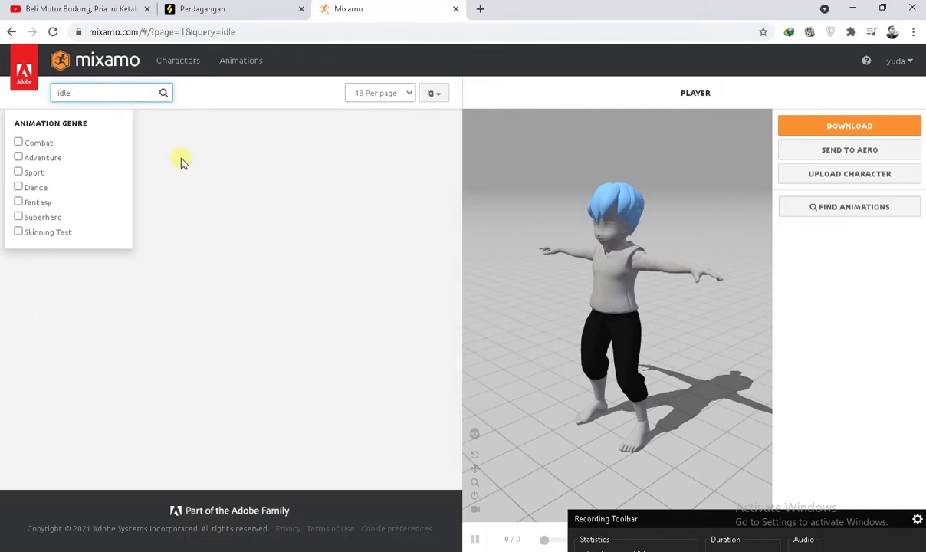
left_click(181, 156)
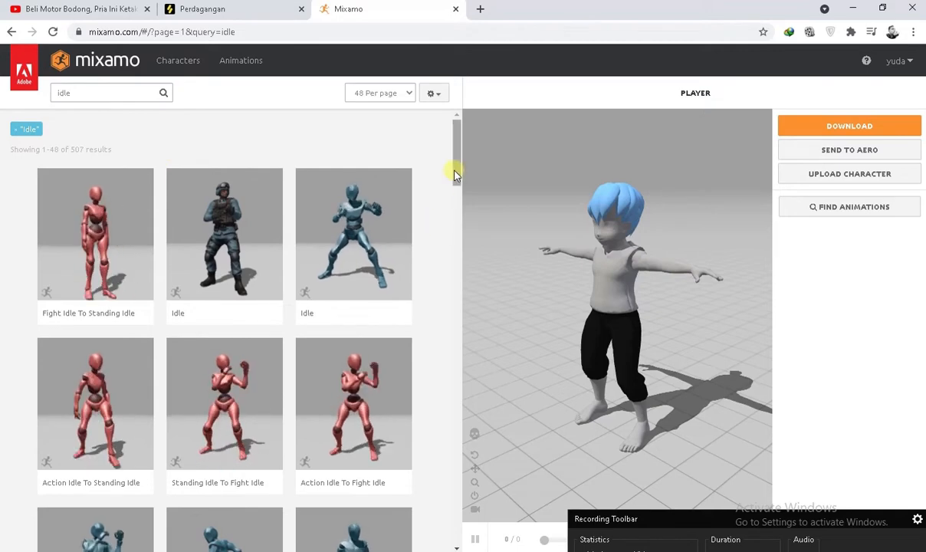
Apply the Idle animation of the upright blue figure with its arms held slightly out, and preview it on the character.
left_click_drag(455, 175, 462, 223)
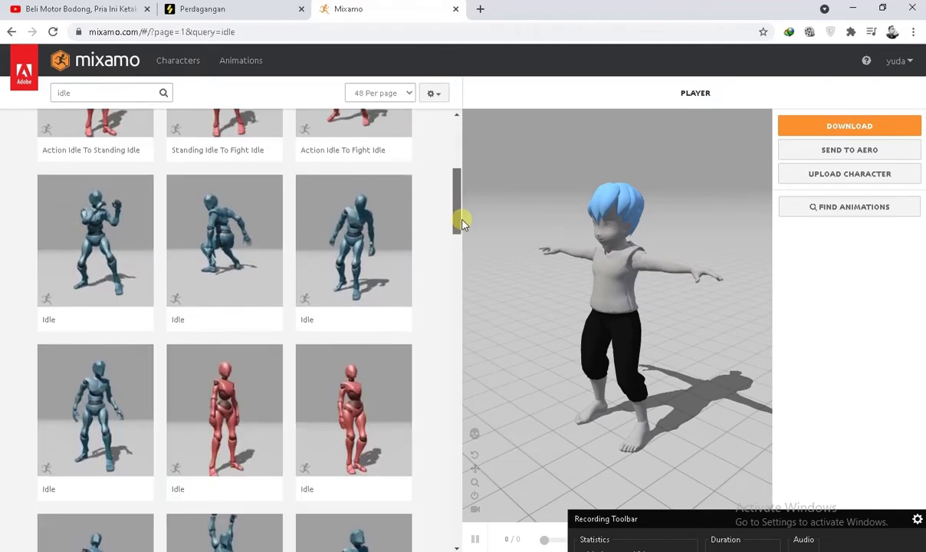
left_click(115, 399)
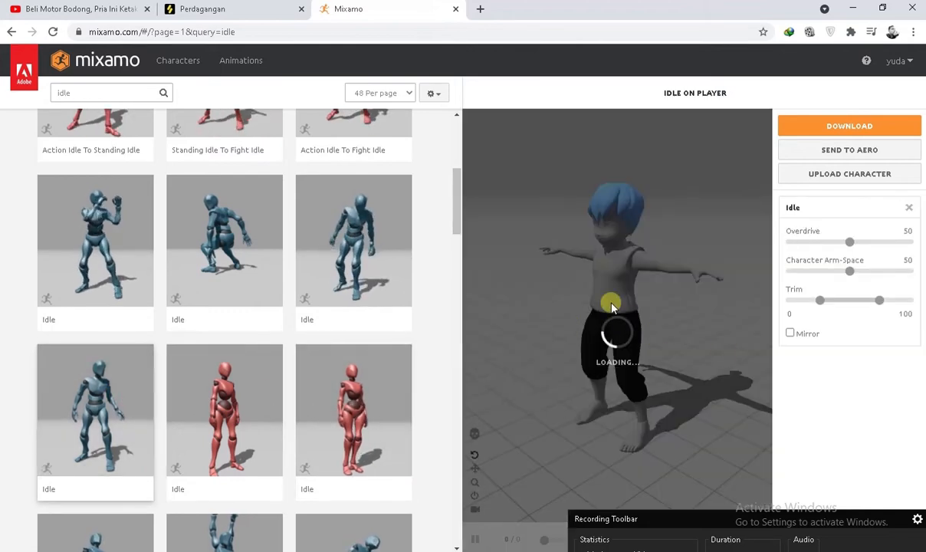
left_click_drag(537, 290, 557, 168)
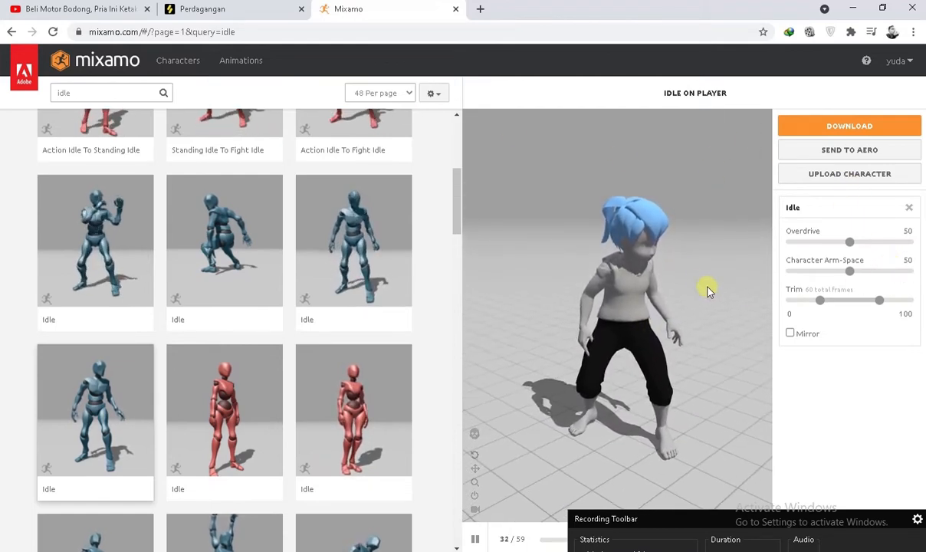
Download the Idle animation in FBX for Unity(.fbx) format with the skin option With Skin.
left_click(841, 127)
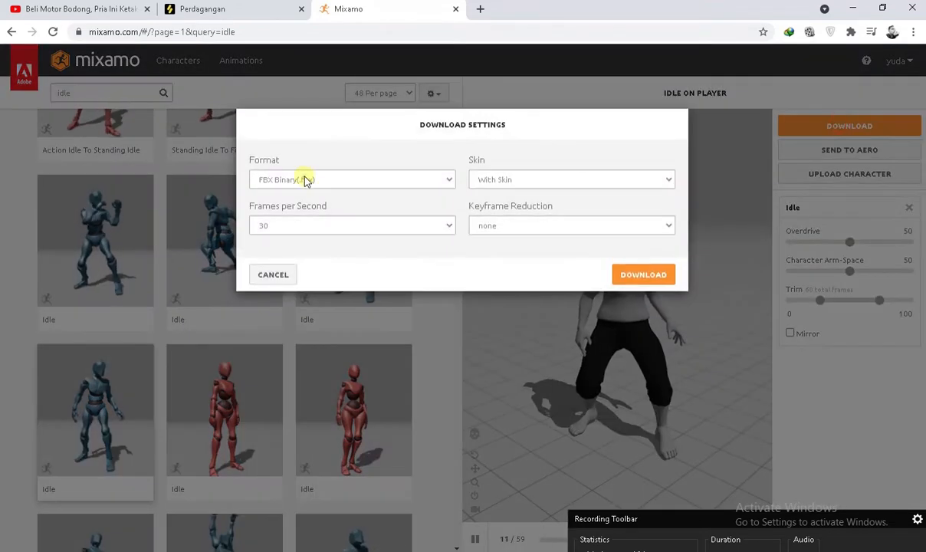
left_click(305, 180)
left_click(305, 180)
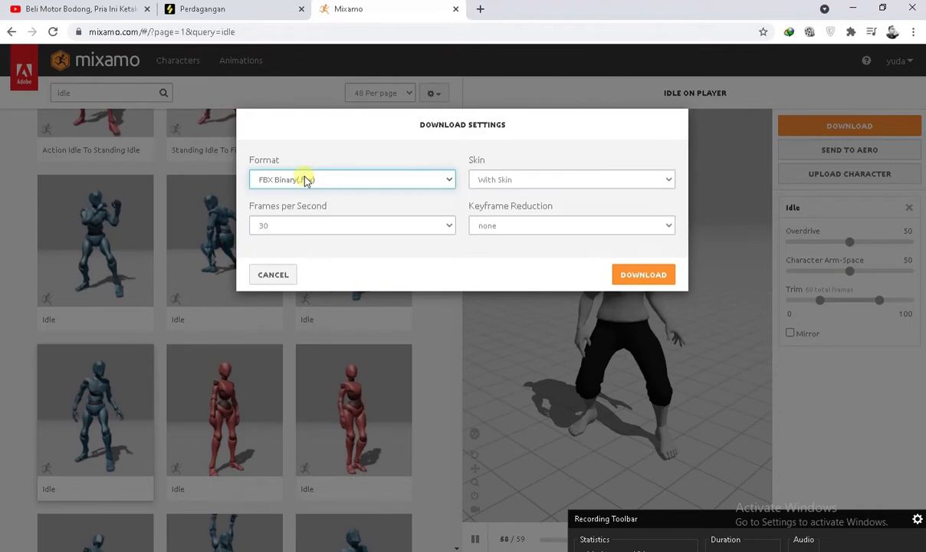
left_click(511, 181)
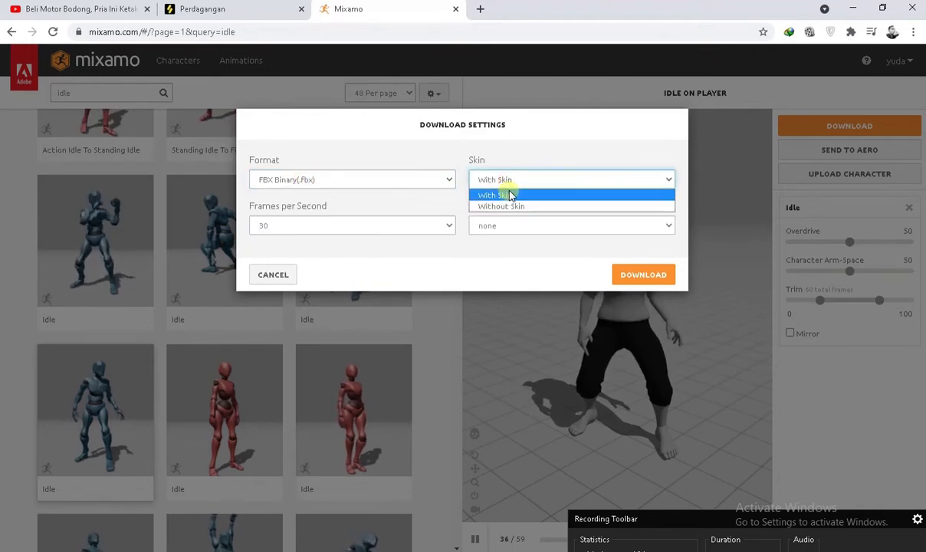
left_click(510, 195)
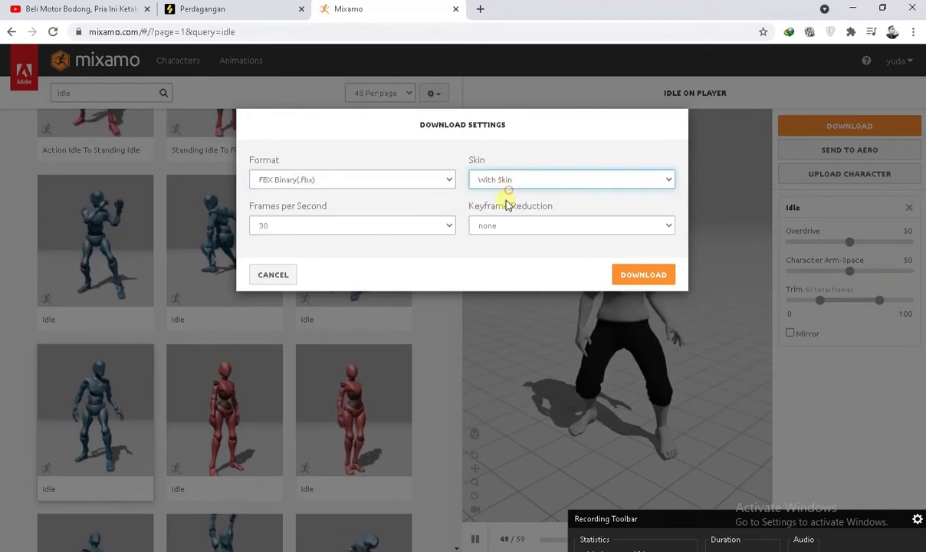
left_click(358, 184)
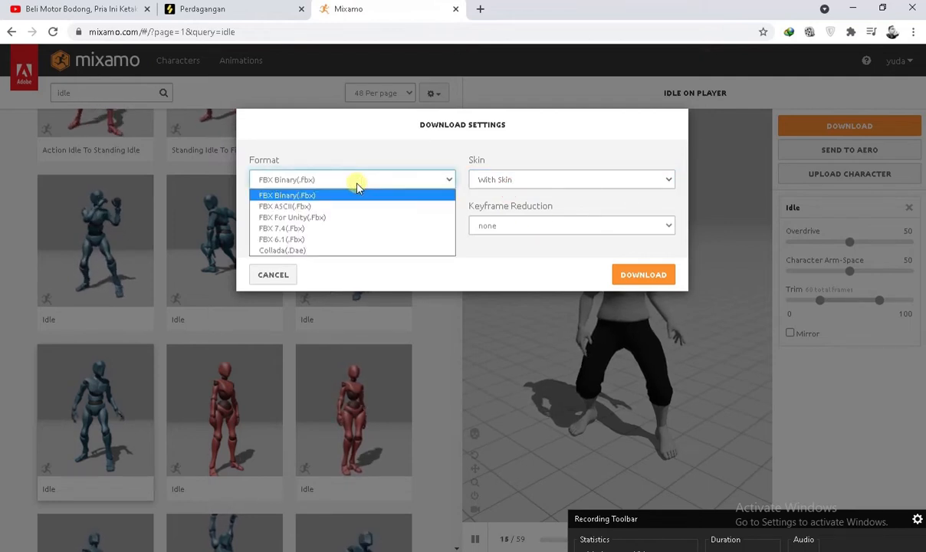
left_click(321, 217)
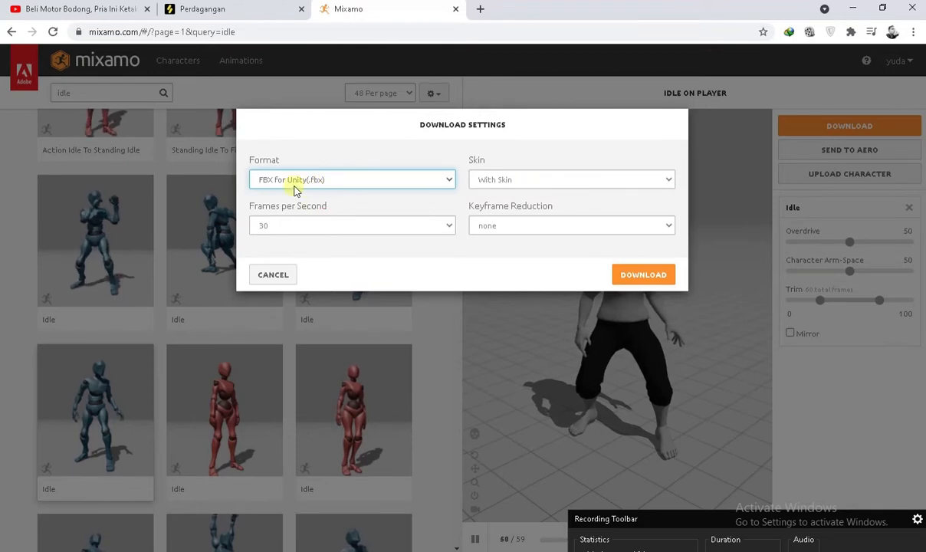
left_click(547, 181)
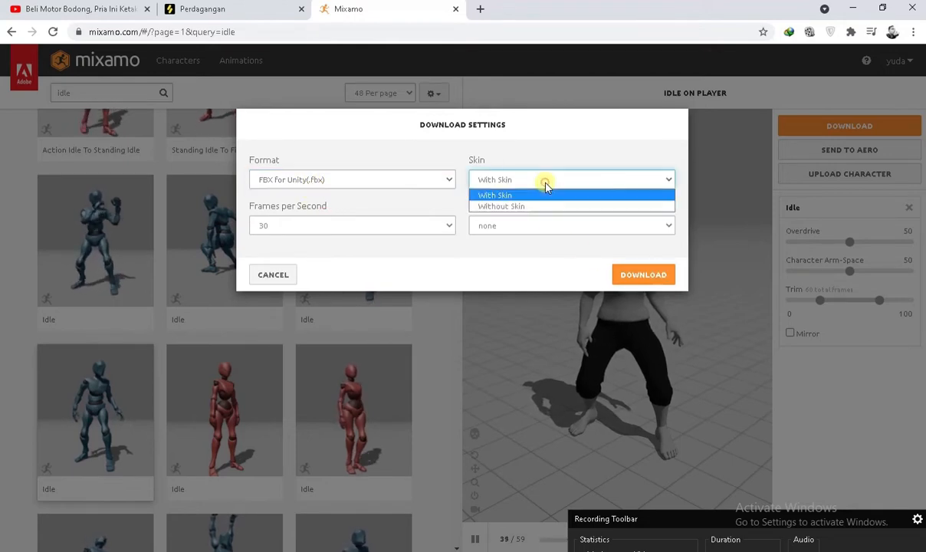
left_click(542, 157)
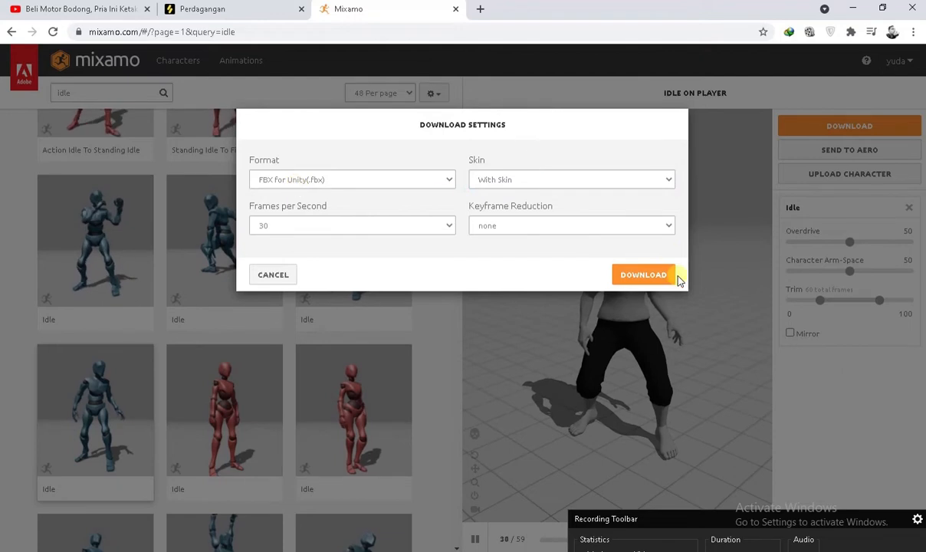
left_click(647, 277)
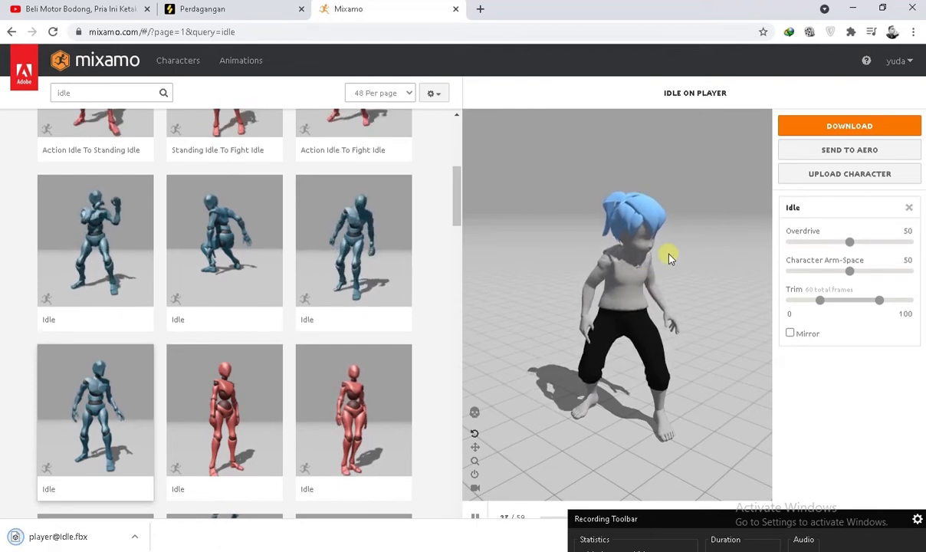
left_click(134, 537)
left_click(170, 492)
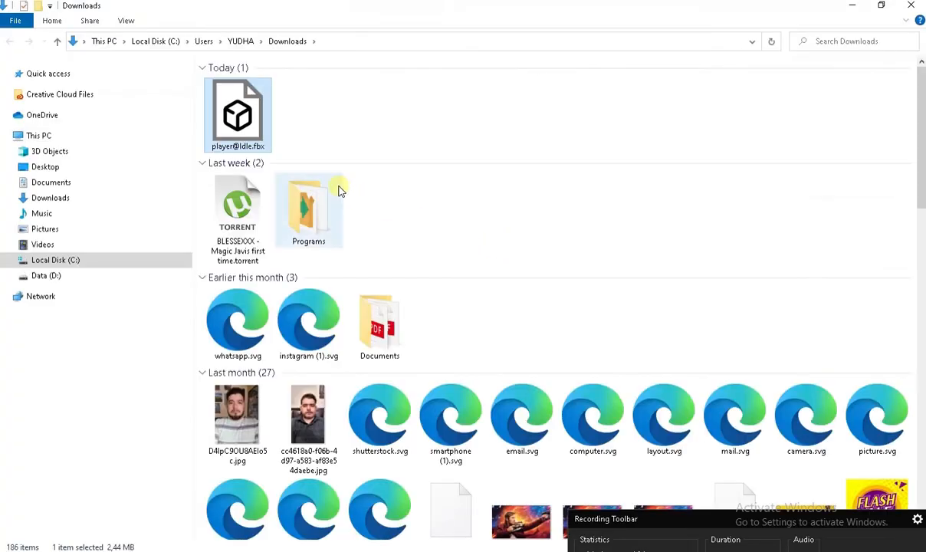
left_click(45, 277)
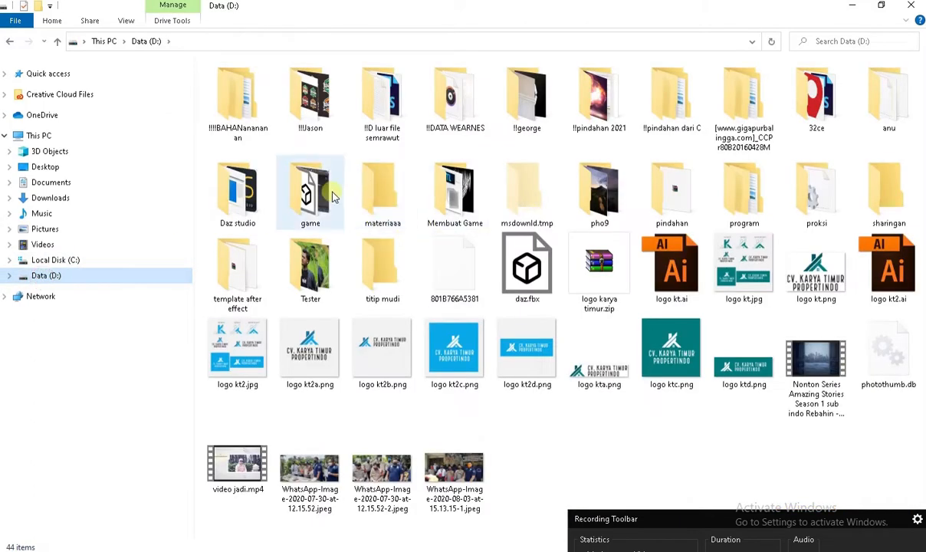
double_click(332, 196)
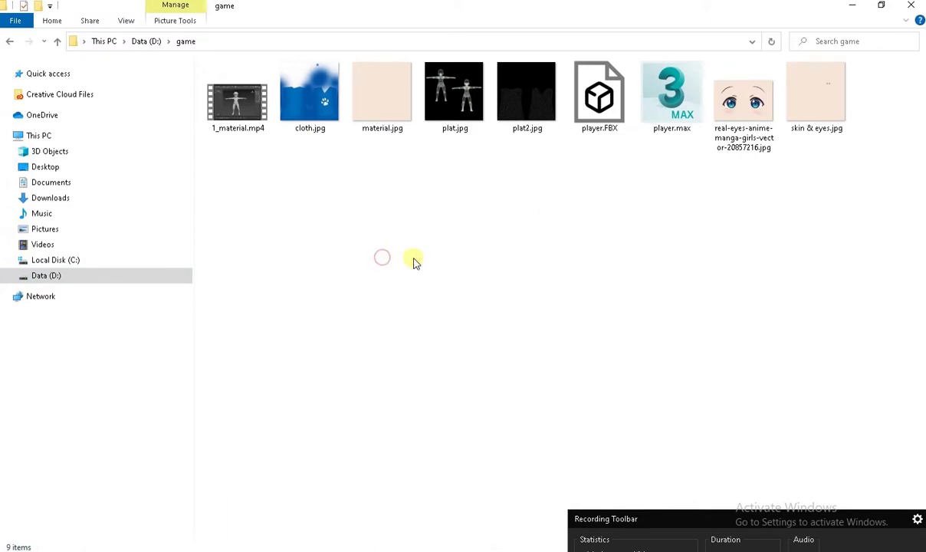
key("ctrl+v")
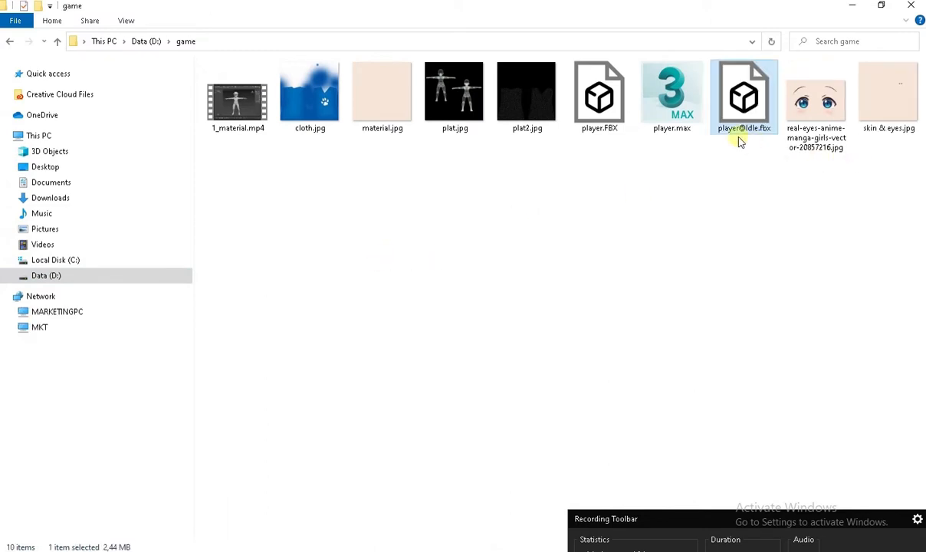
Switch back to Mixamo in the browser and download the applied Idle animation again in FBX for Unity(.fbx) format.
left_click(358, 550)
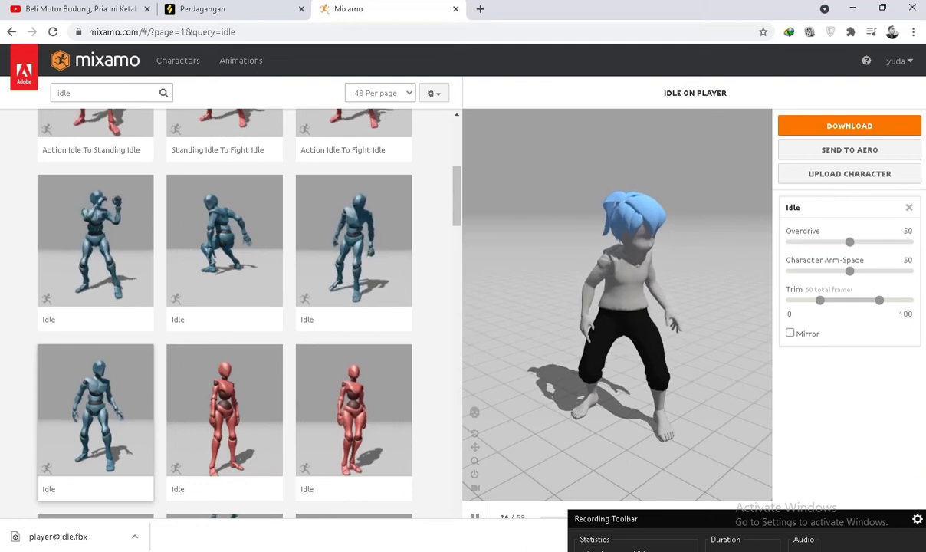
left_click(853, 128)
left_click(541, 181)
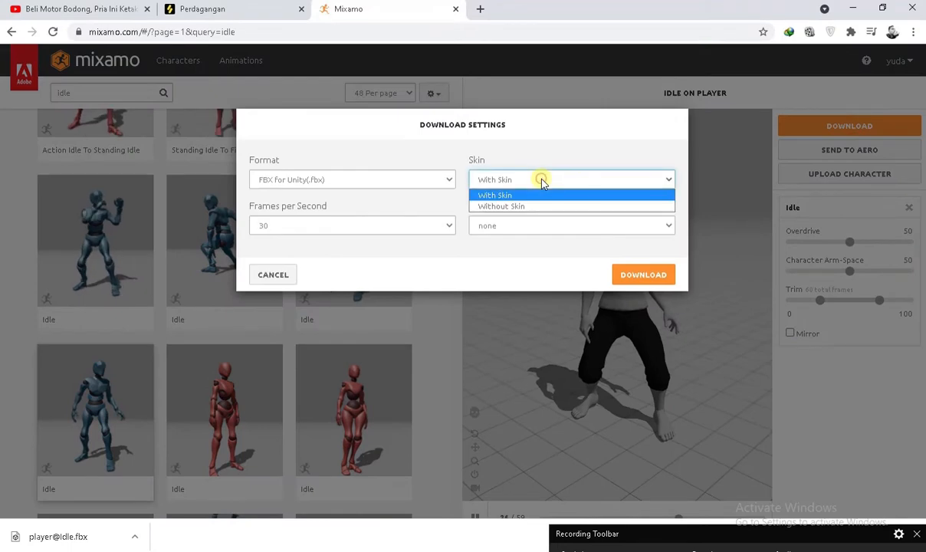
left_click(539, 209)
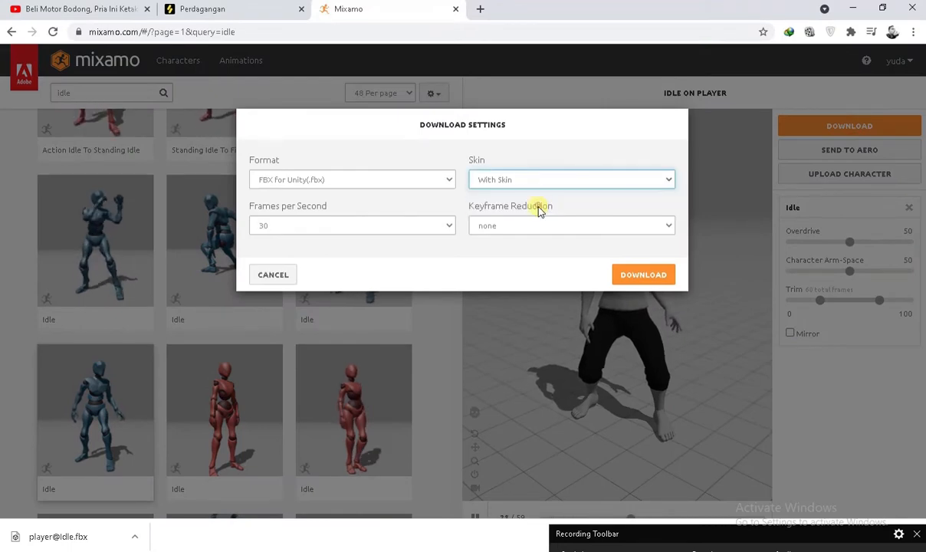
left_click(648, 276)
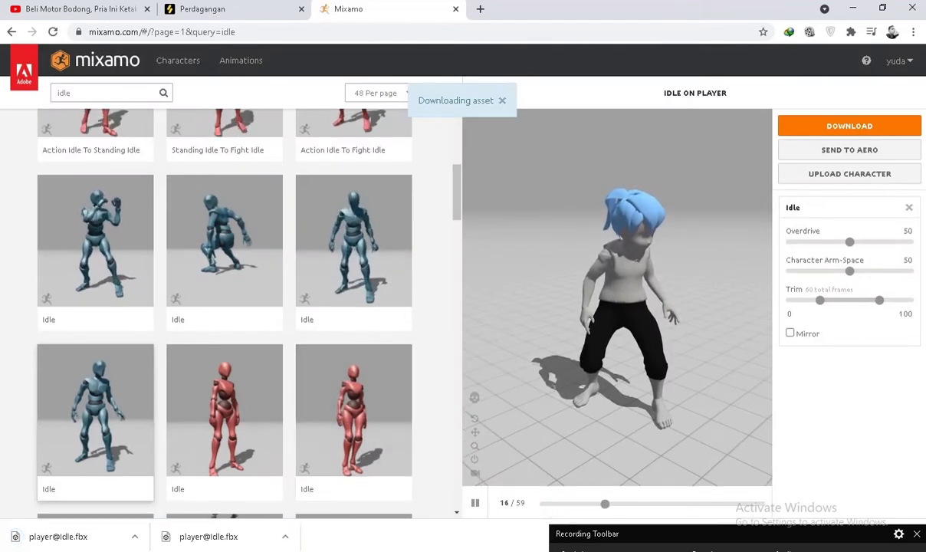
mouse_move(256, 549)
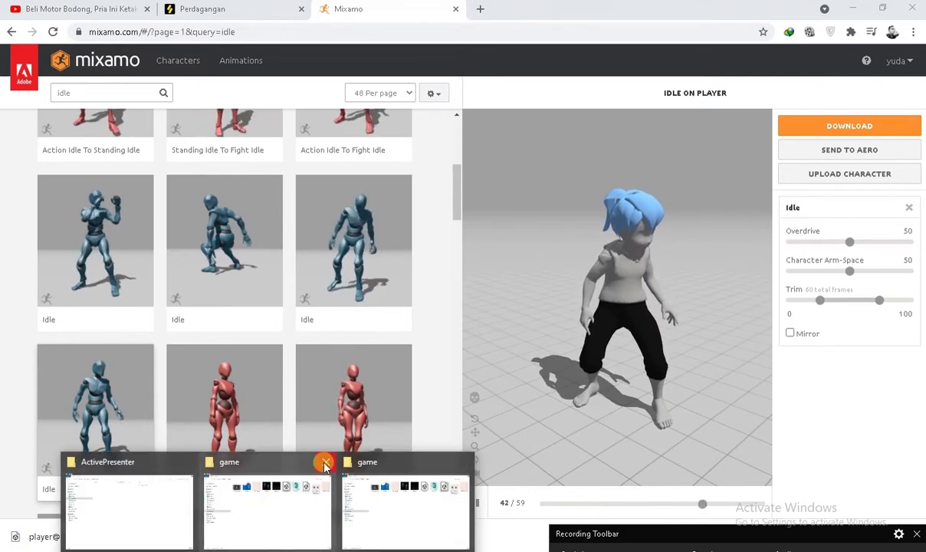
left_click(181, 514)
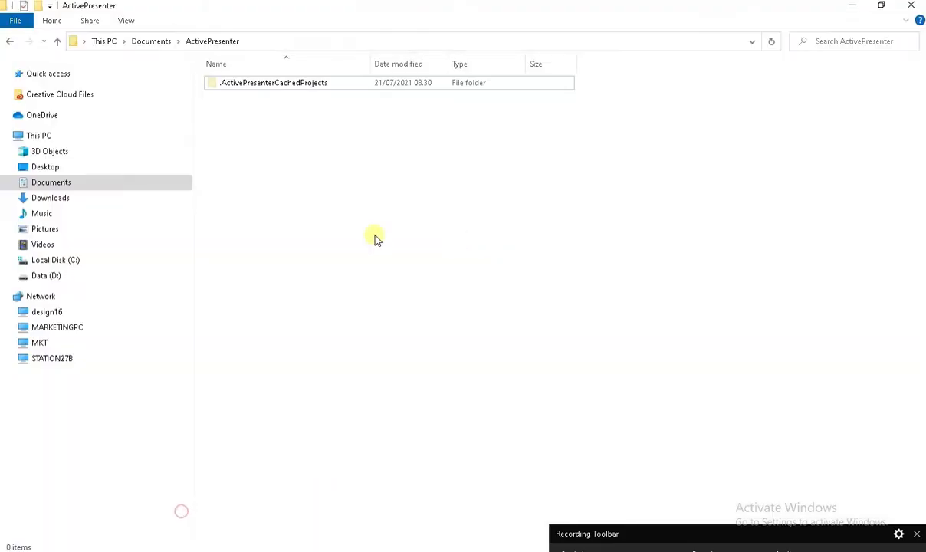
left_click(54, 199)
left_click(246, 116)
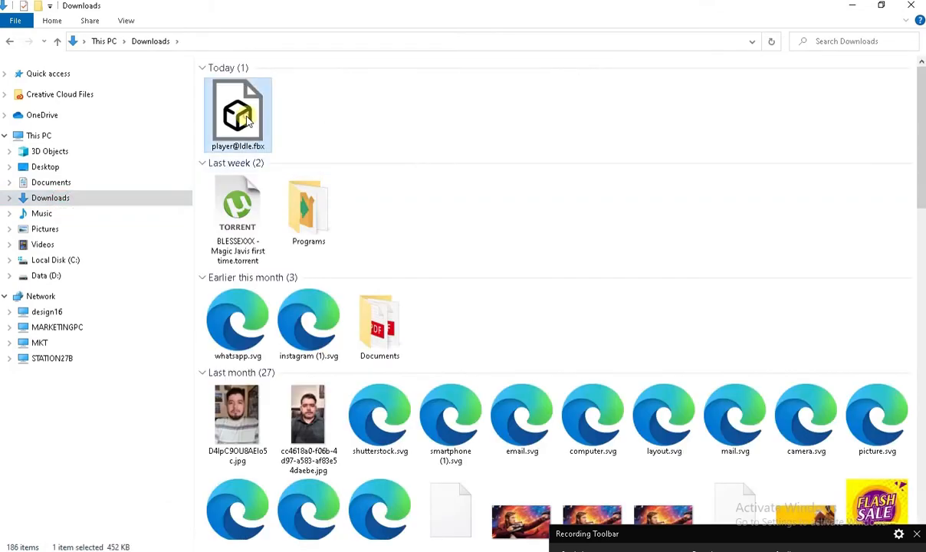
left_click(249, 147)
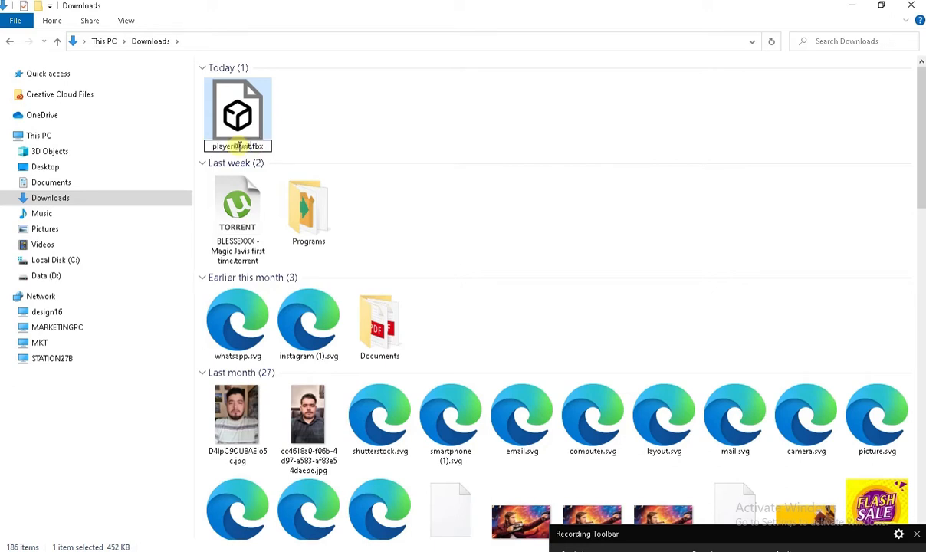
key("Return")
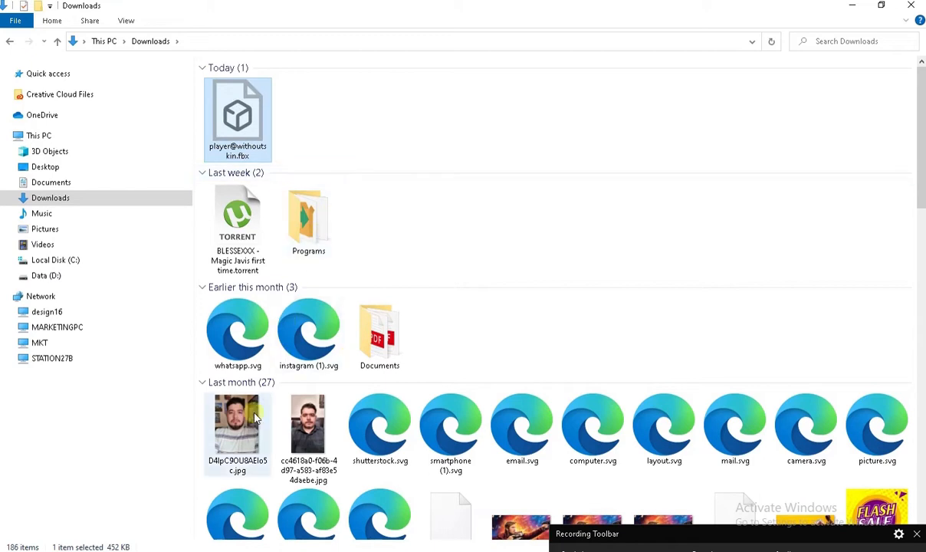
left_click(352, 504)
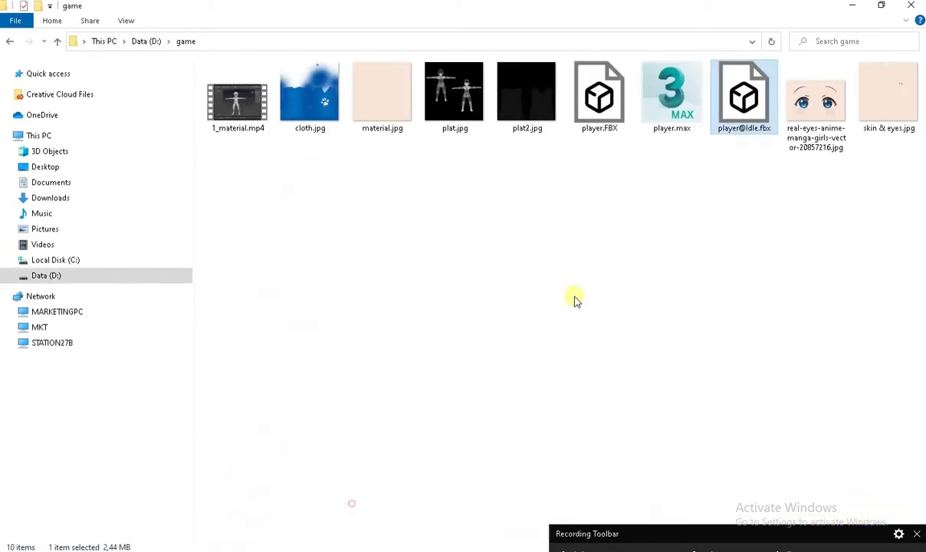
key("ctrl+v")
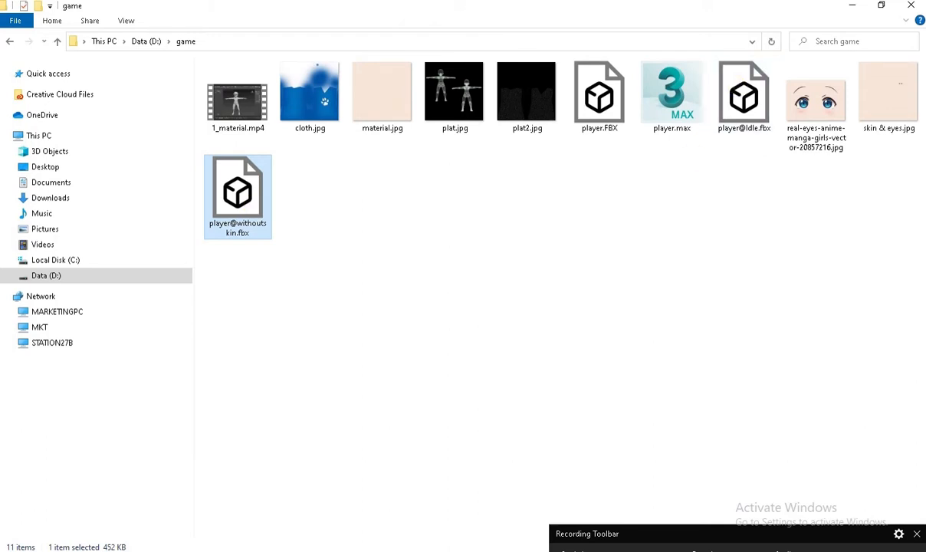
Search Windows for unity and launch the Unity app.
left_click(11, 549)
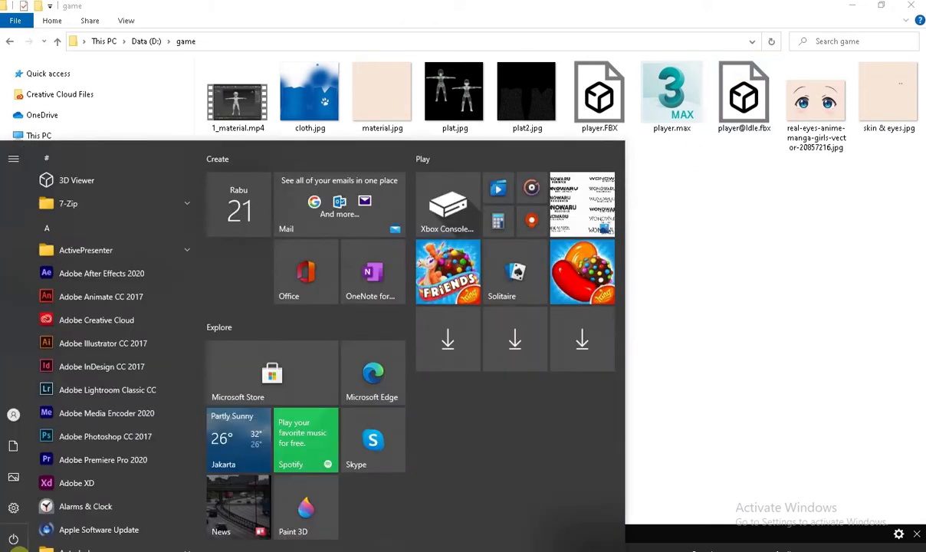
key("super+s")
type("unity")
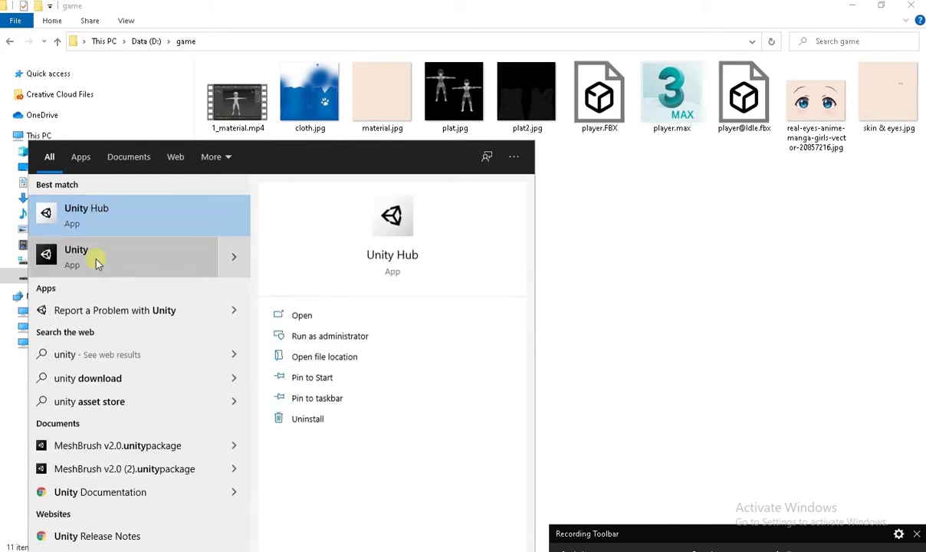
left_click(96, 259)
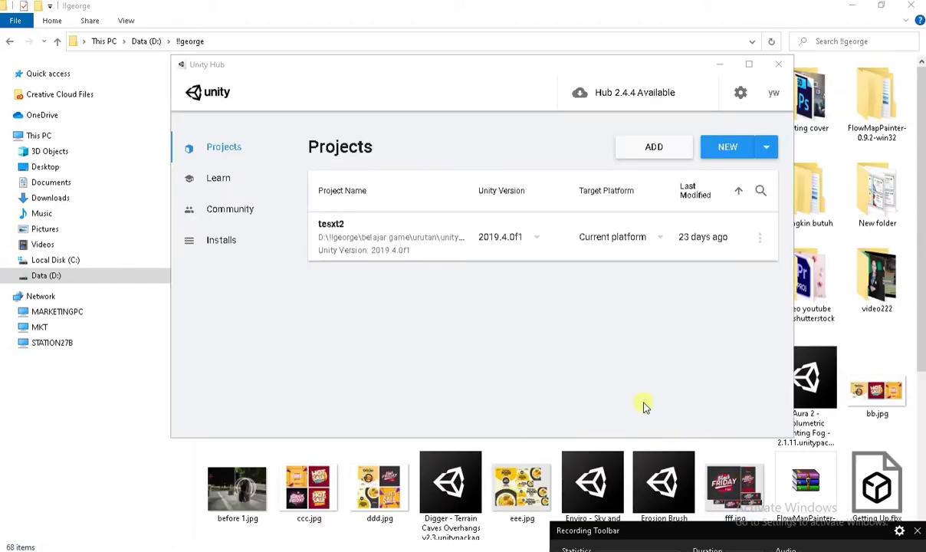
Start a new 3D project with Unity 2019.4.0f1 and name it myprotoype.
left_click(766, 146)
left_click(688, 150)
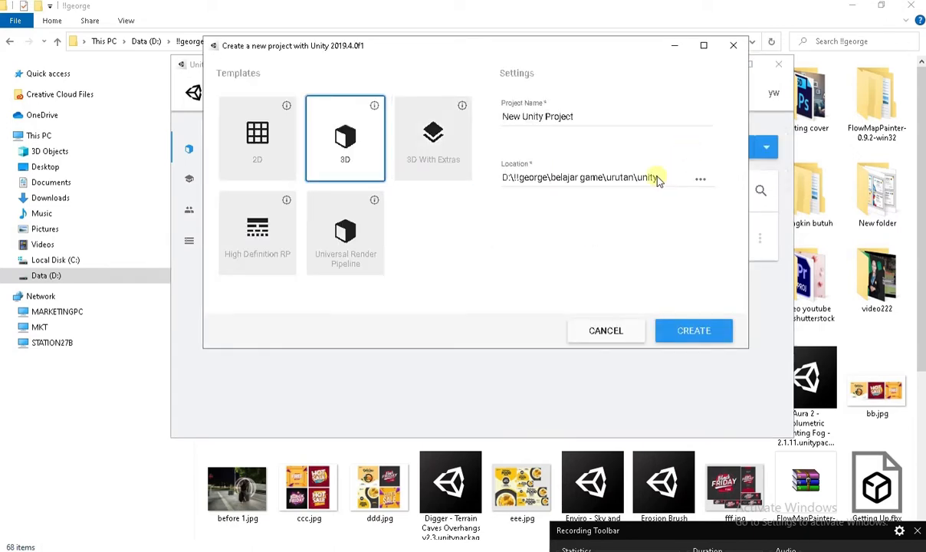
left_click(581, 117)
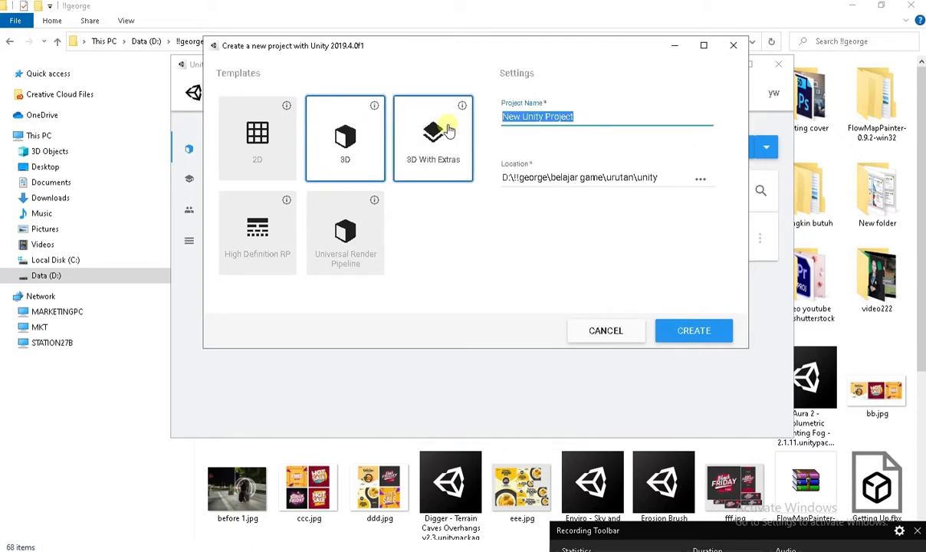
type("myprotoype")
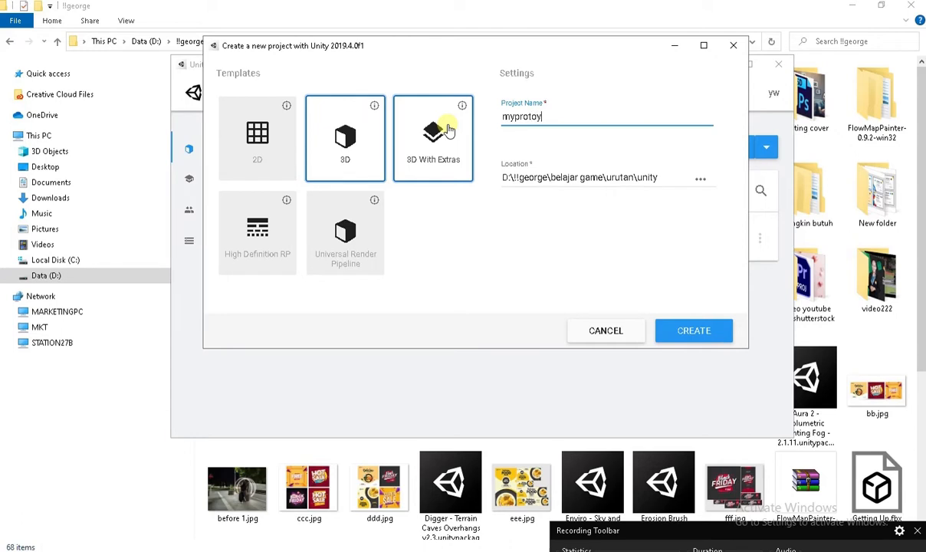
Set the project location to D:\game and create the project.
left_click(701, 180)
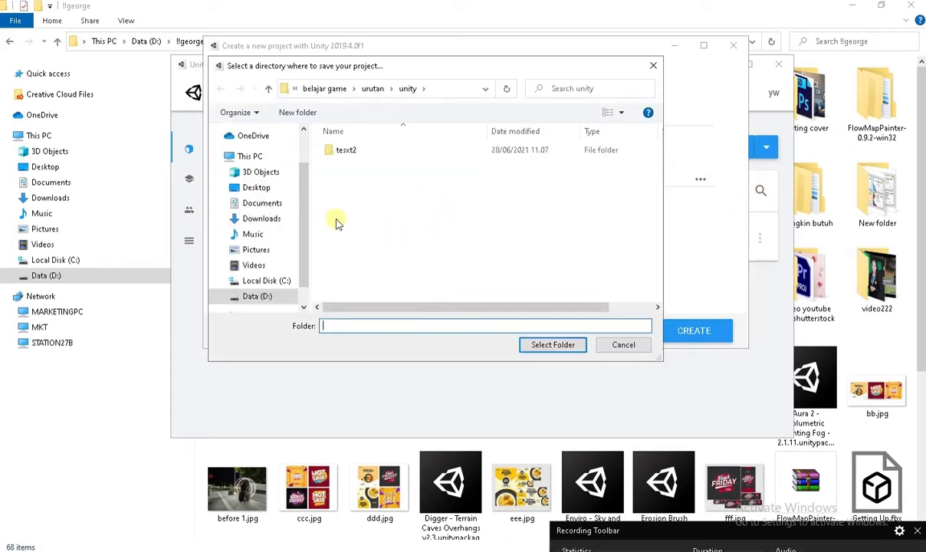
scroll(270, 284, "down", 1)
left_click(263, 278)
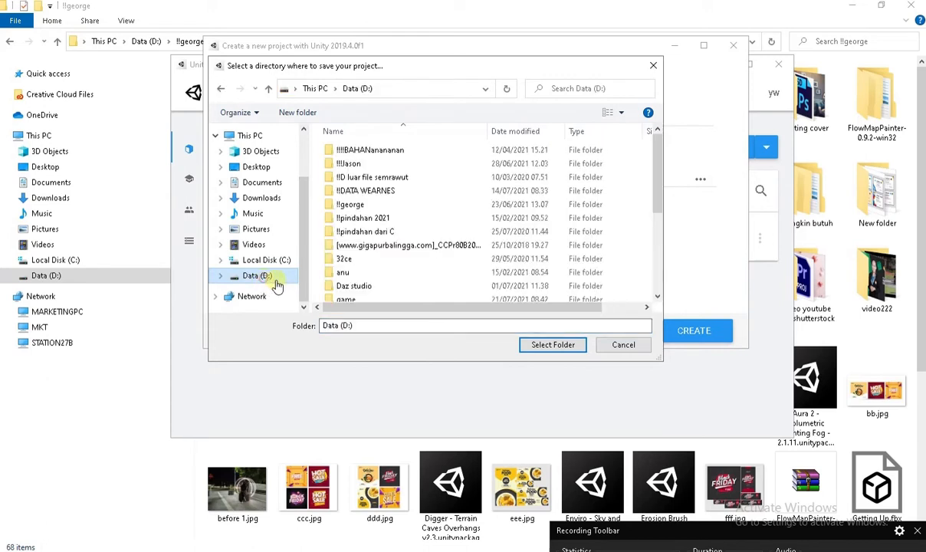
scroll(371, 272, "down", 2)
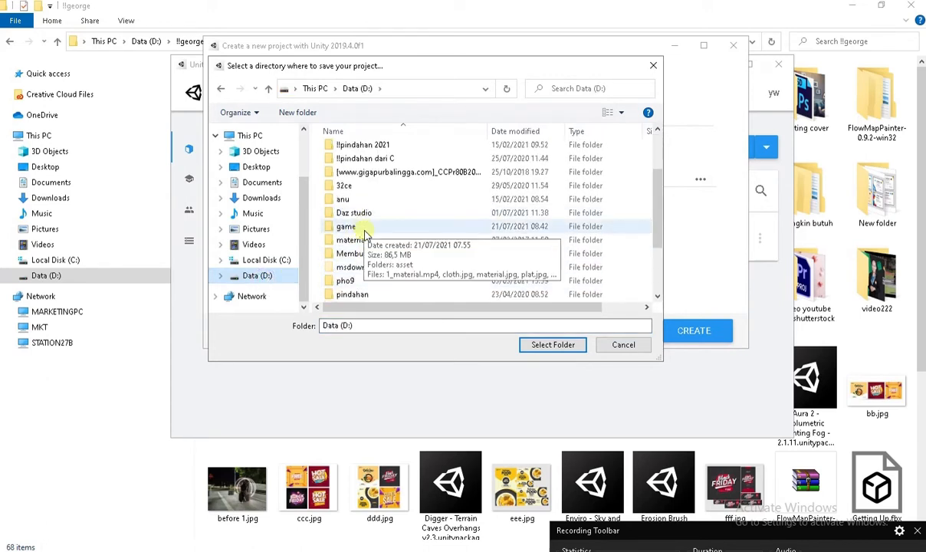
double_click(354, 228)
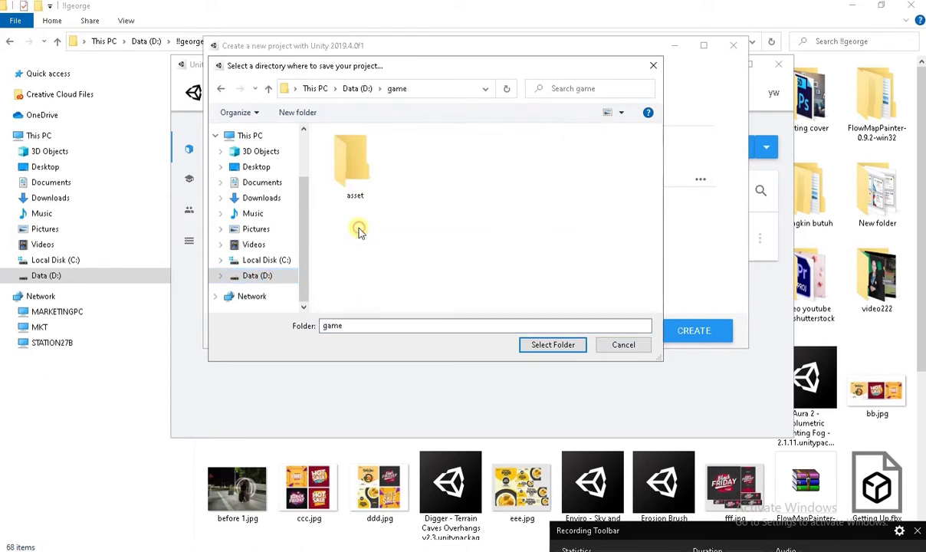
left_click(546, 345)
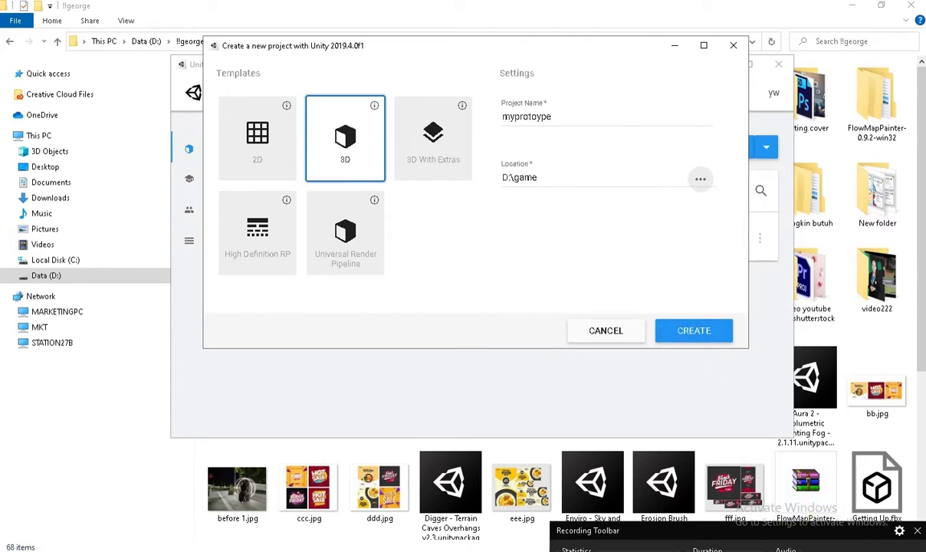
left_click(699, 332)
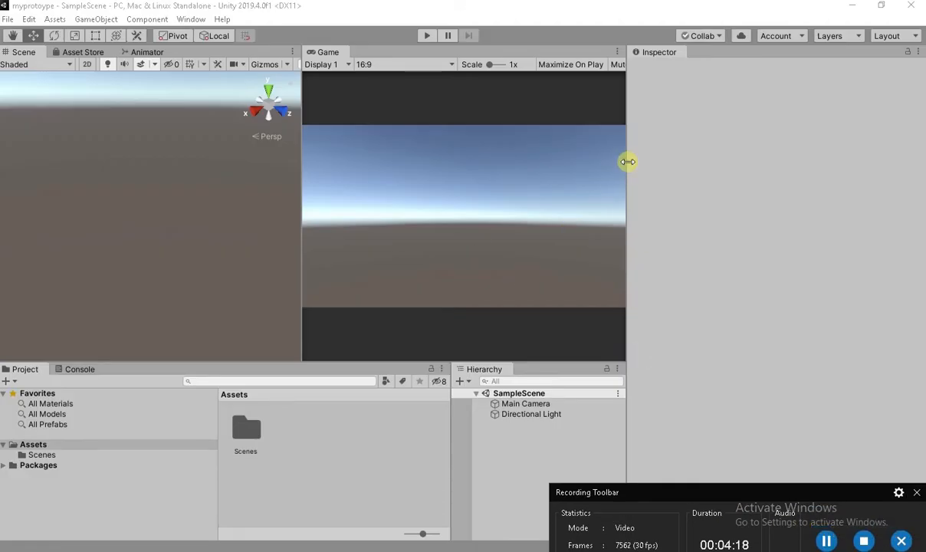
Import Game Creator 1.1.12.unitypackage from the game\asseteee folder into the project's Assets and install Game Creator 1.1.12.
left_click(629, 161)
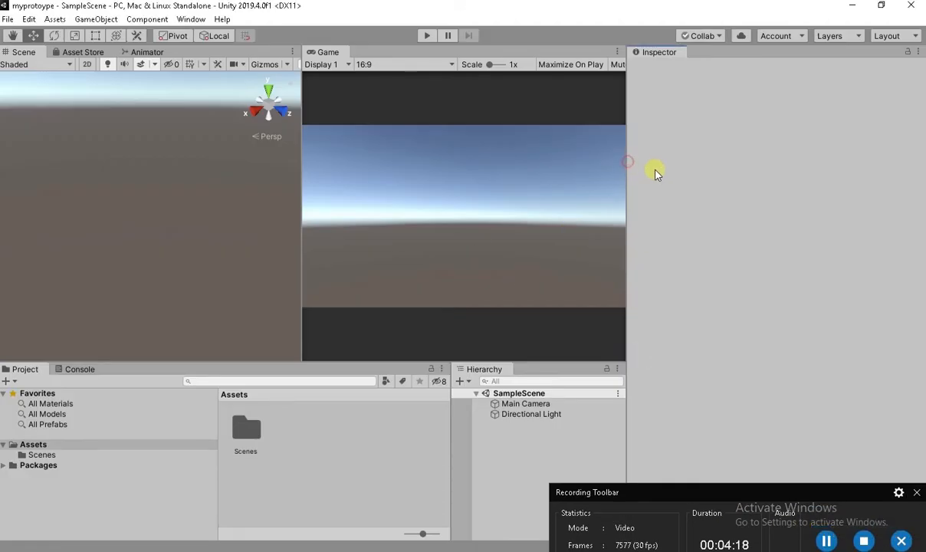
left_click(253, 548)
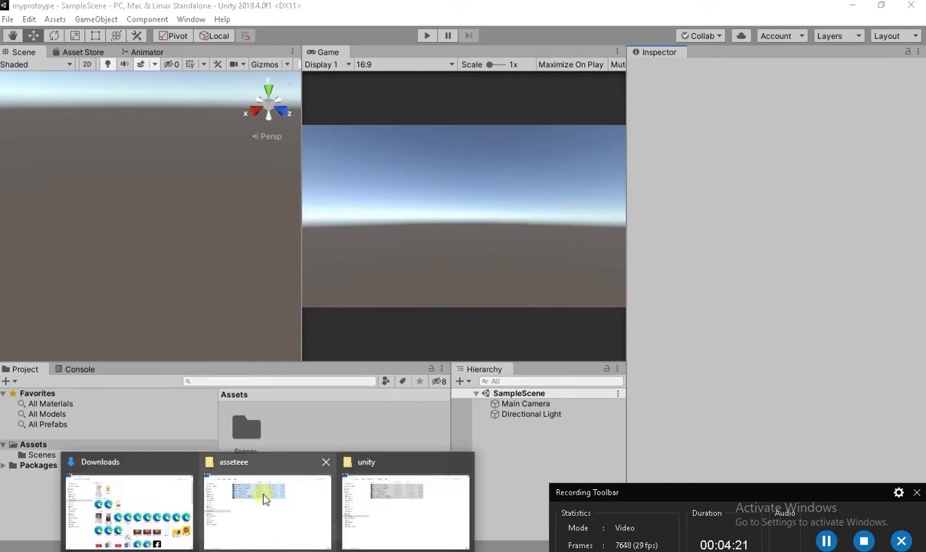
left_click(263, 499)
left_click(351, 264)
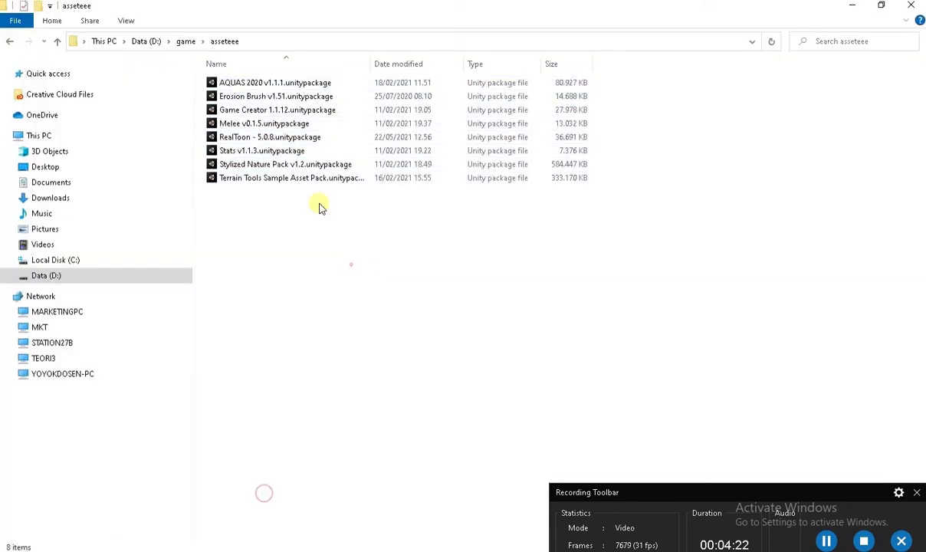
left_click(185, 43)
double_click(247, 98)
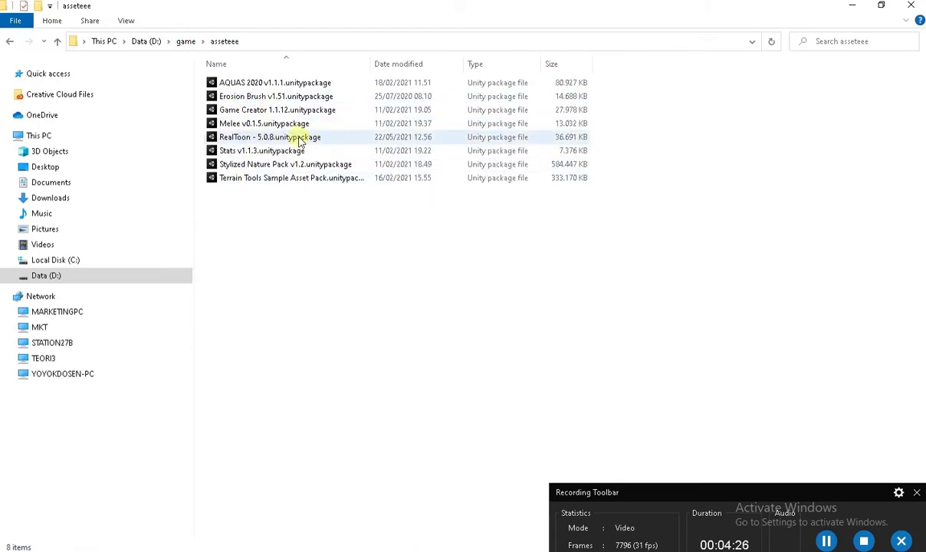
left_click_drag(261, 111, 325, 447)
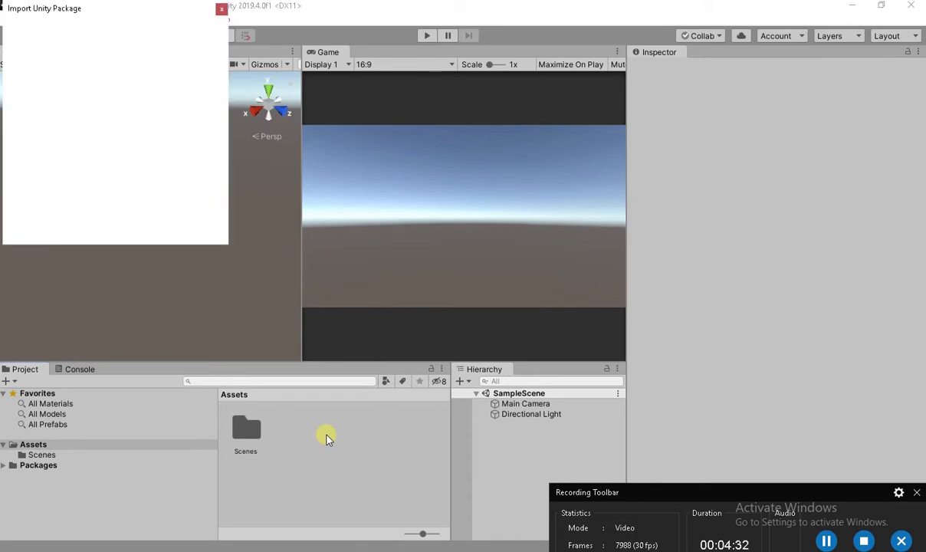
left_click(204, 233)
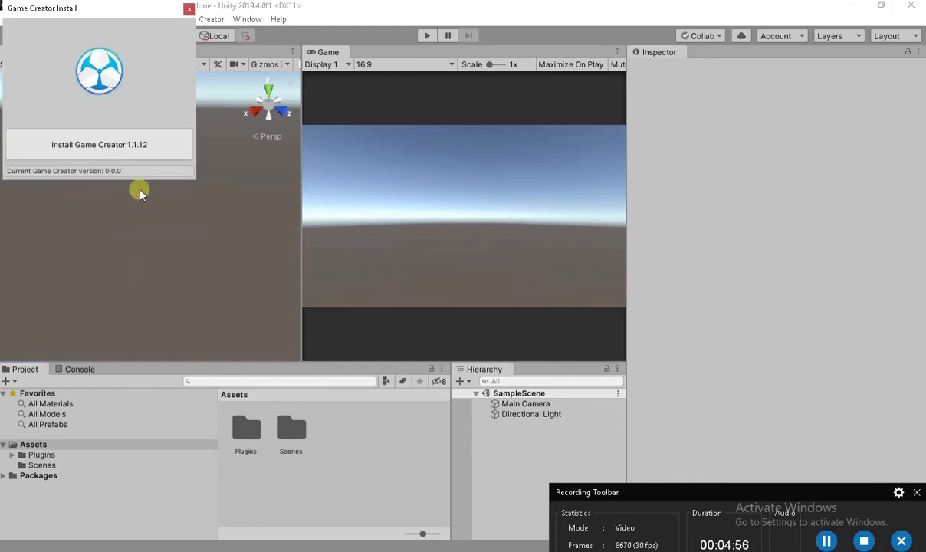
left_click(84, 144)
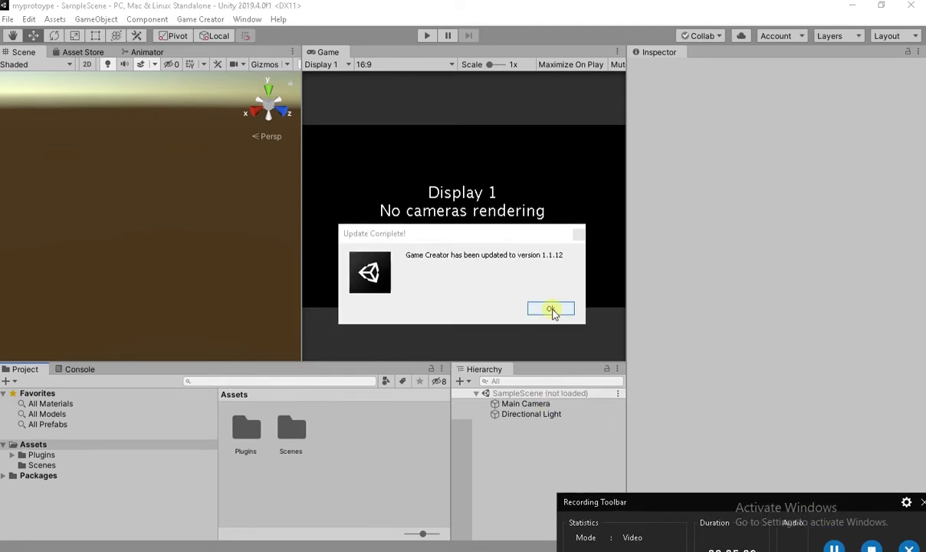
left_click(553, 310)
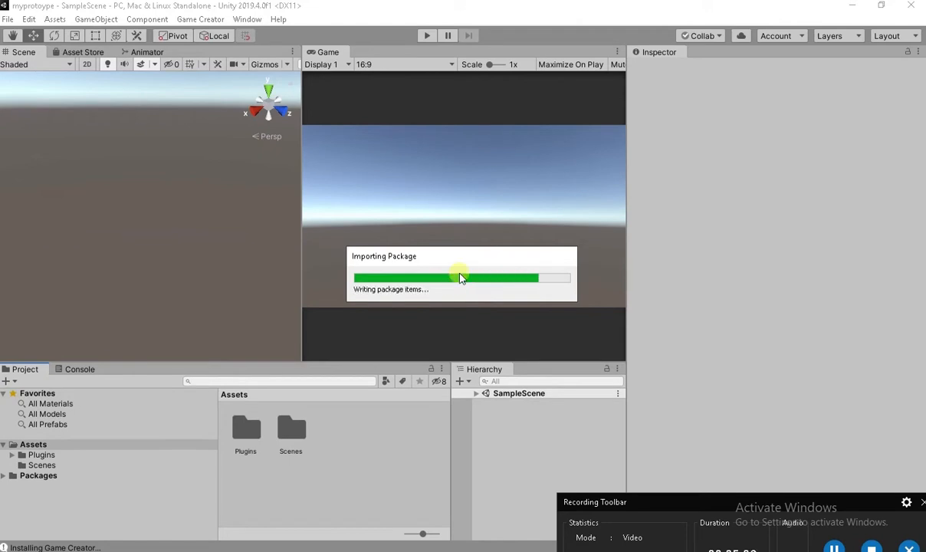
Import all items of RealToon - 5.0.8.unitypackage from the asseteee folder into the project and dismiss its welcome message.
mouse_move(310, 523)
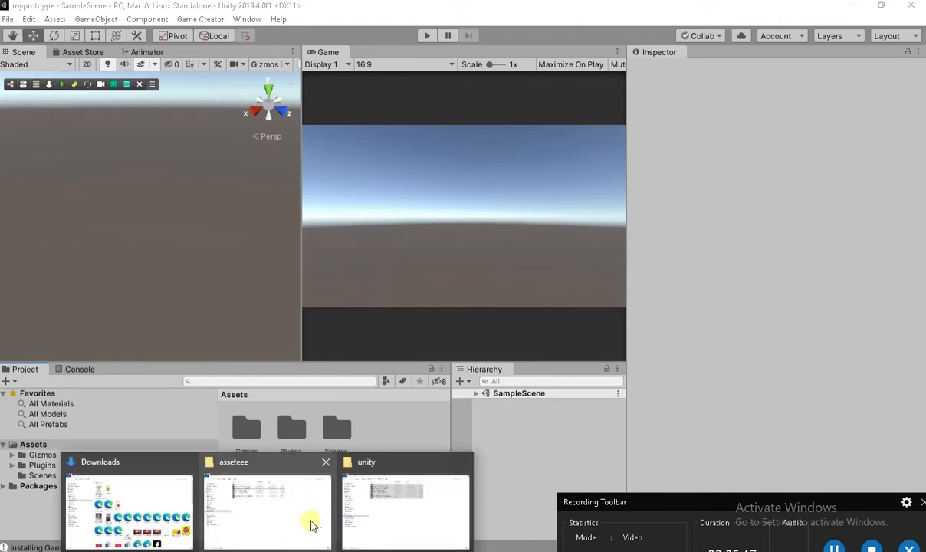
left_click(285, 498)
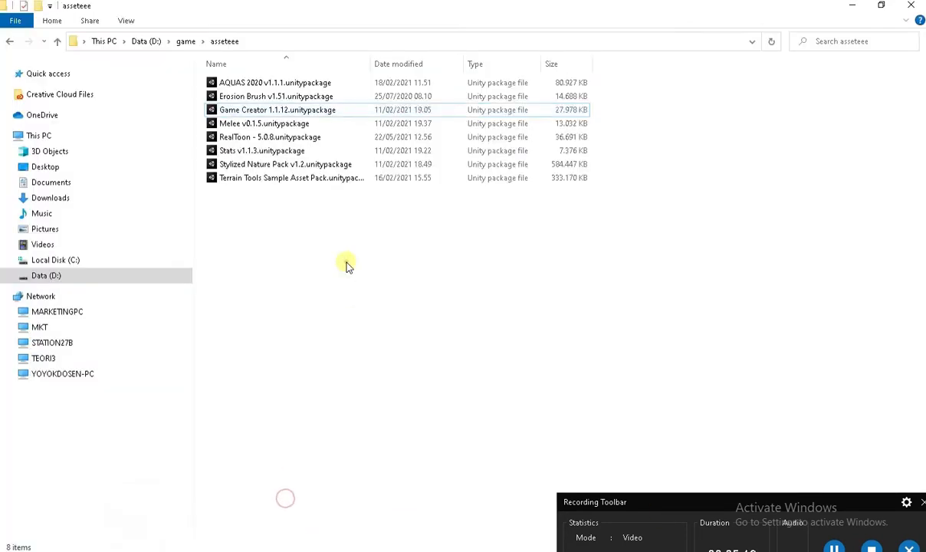
left_click(224, 138)
double_click(223, 138)
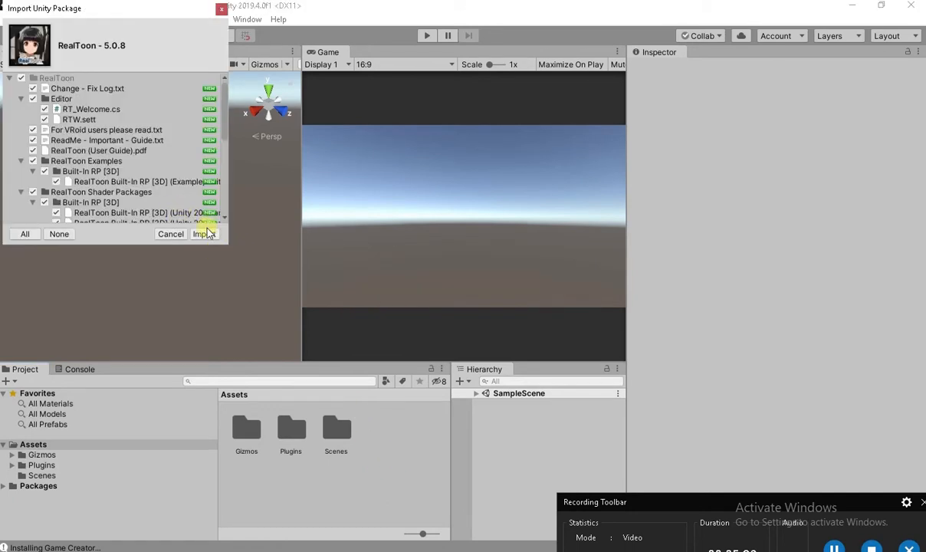
left_click(203, 234)
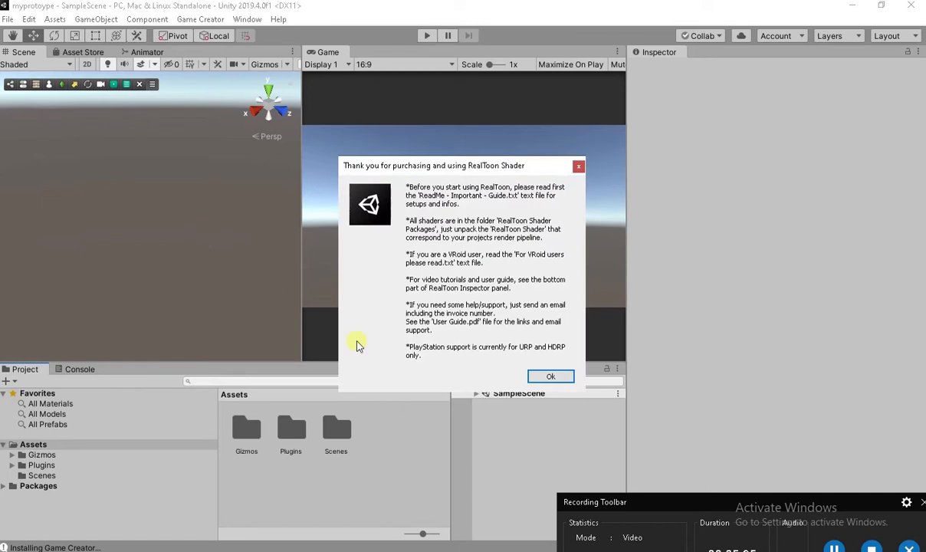
left_click(546, 376)
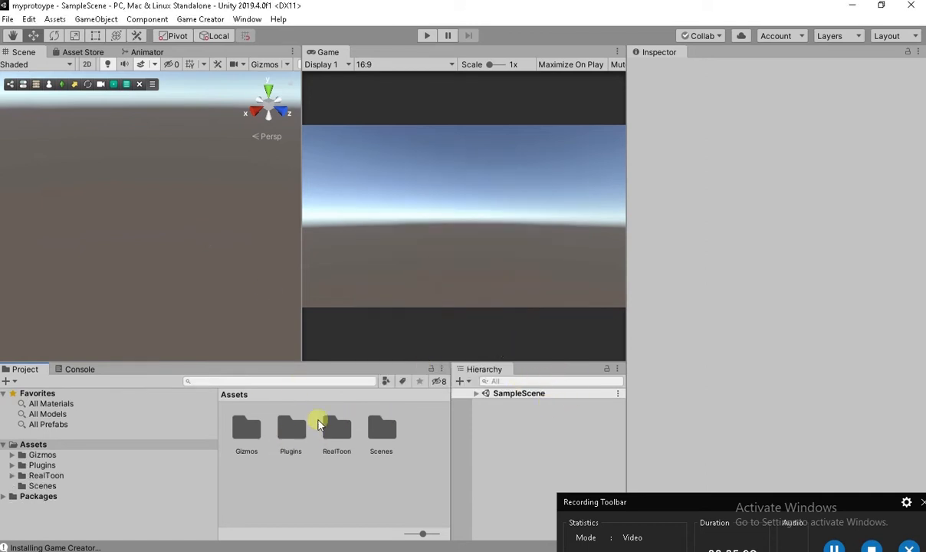
Create a folder named player in the project's Assets and open it.
right_click(296, 471)
mouse_move(352, 148)
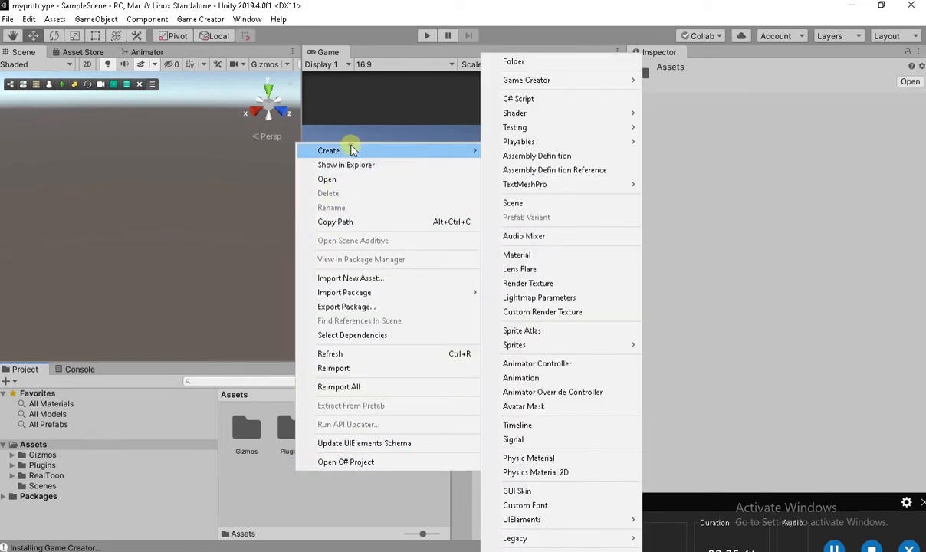
left_click(523, 62)
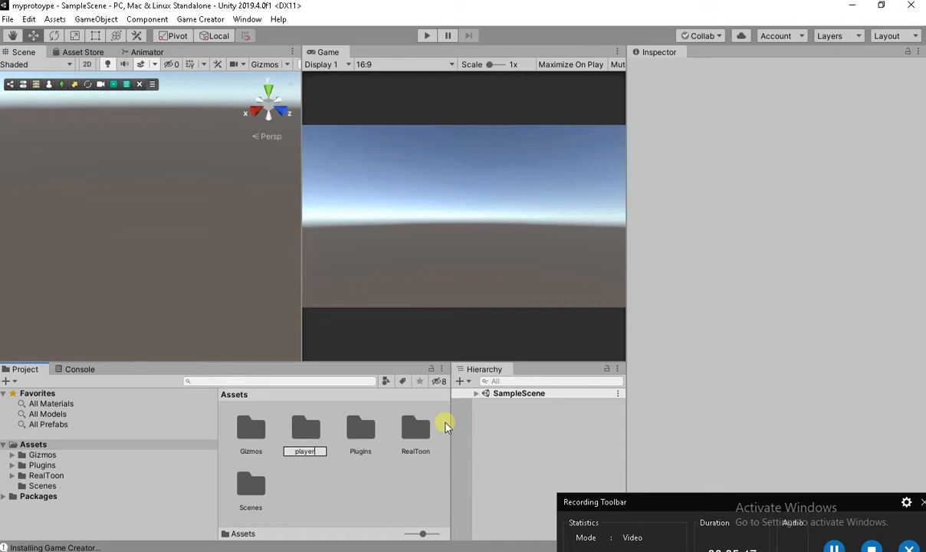
key("Return")
key("Return")
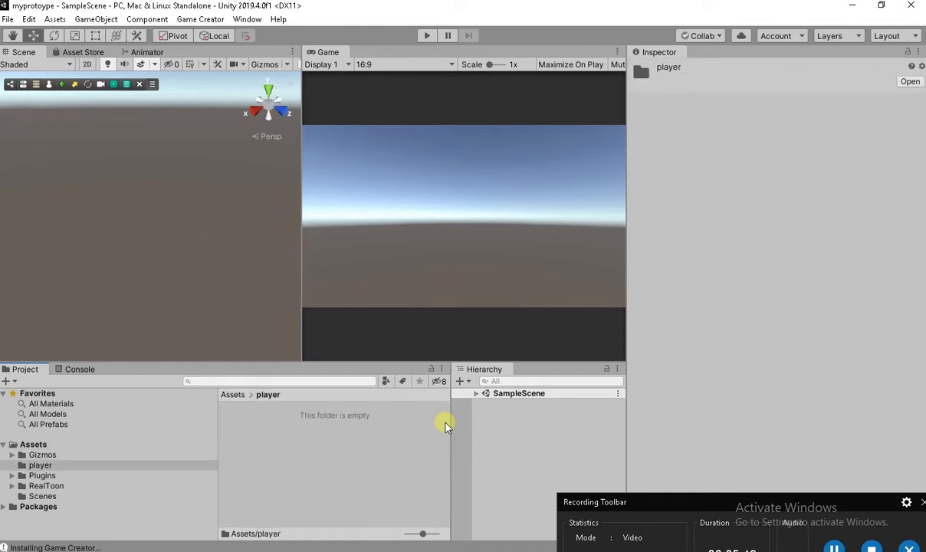
Import cloth.jpg and skin & eyes.jpg from the D:\game folder into the project's player folder.
mouse_move(265, 541)
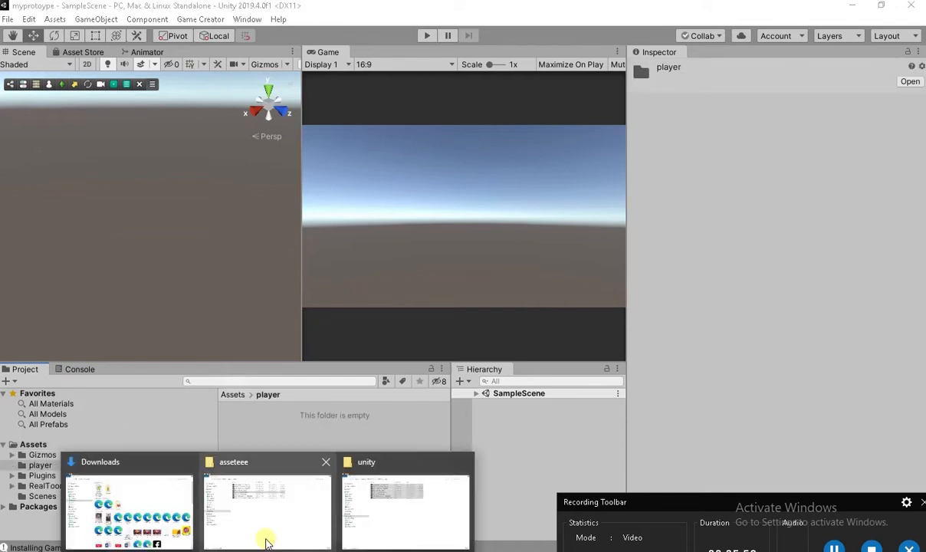
left_click(306, 497)
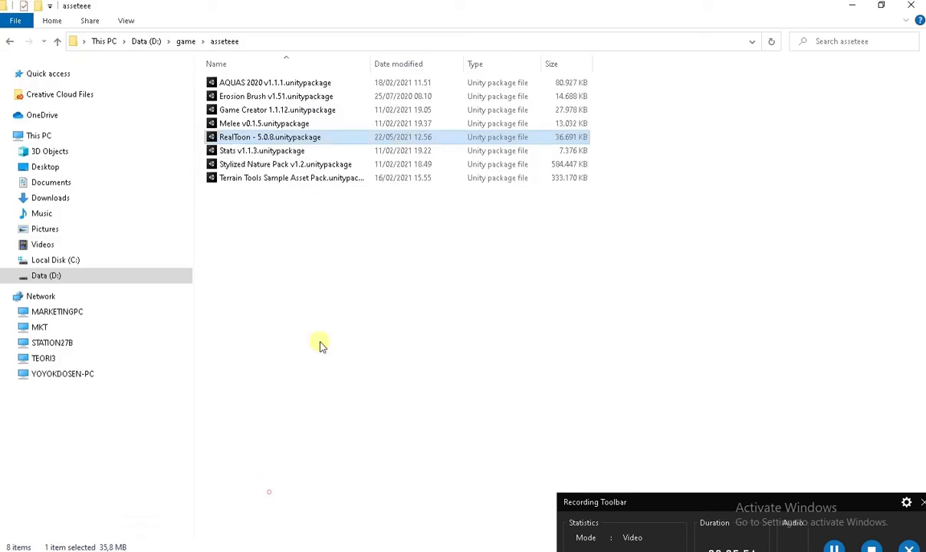
left_click(186, 41)
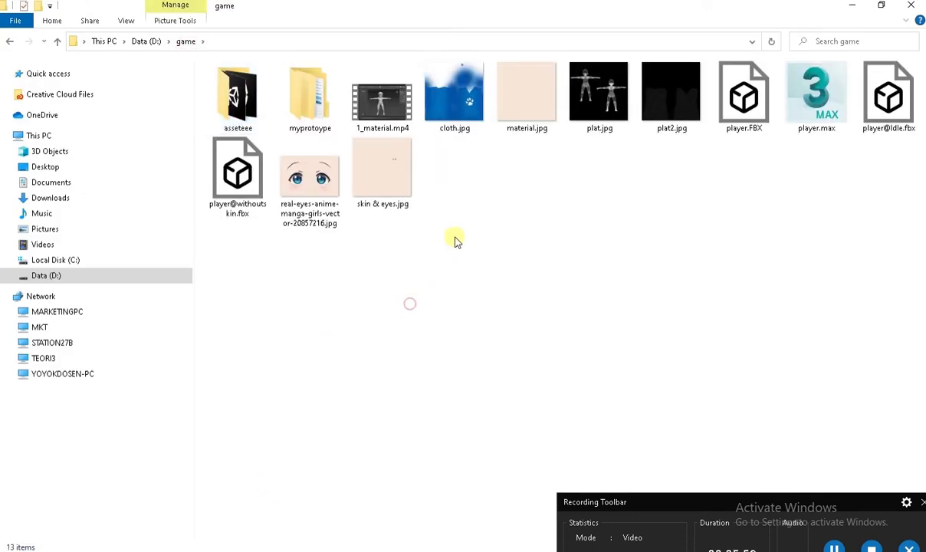
left_click_drag(395, 237, 388, 171)
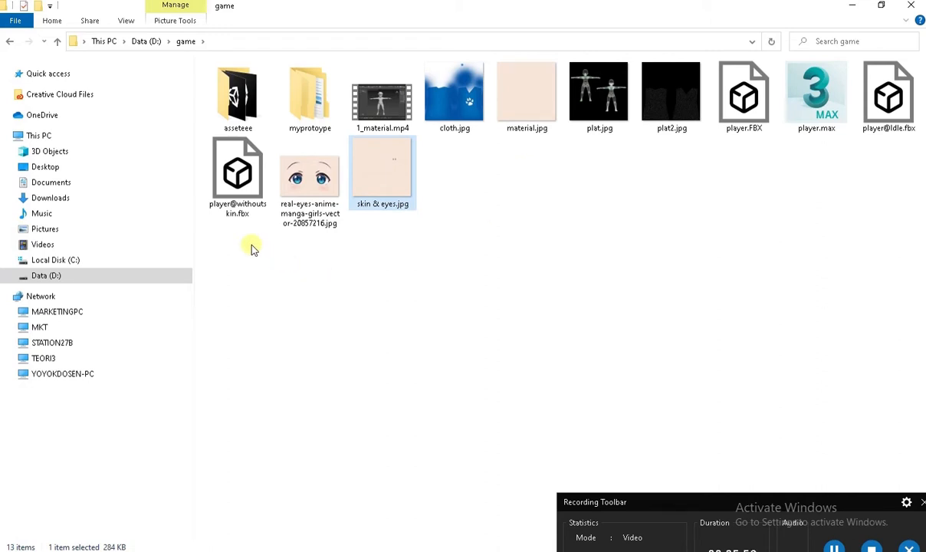
left_click_drag(450, 148, 368, 469, "ctrl")
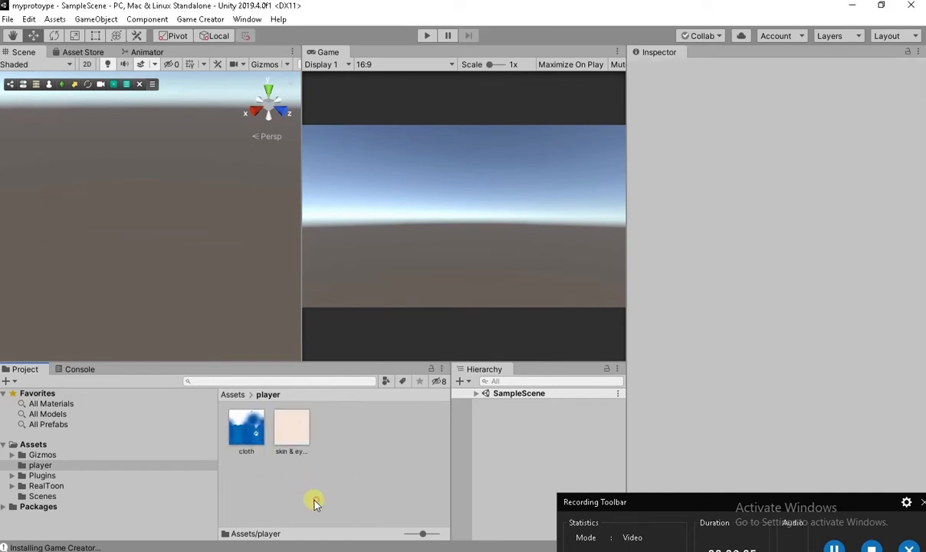
mouse_move(291, 546)
left_click(289, 496)
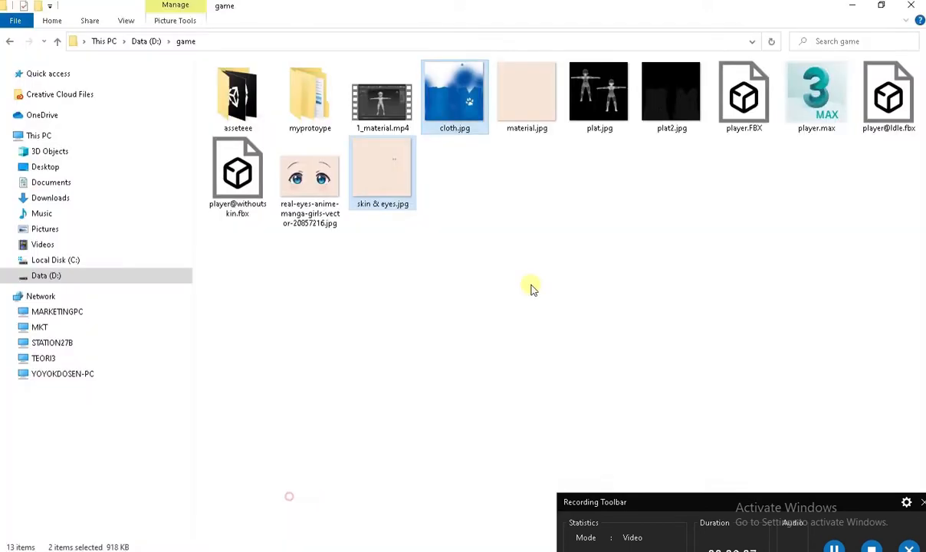
left_click(568, 245)
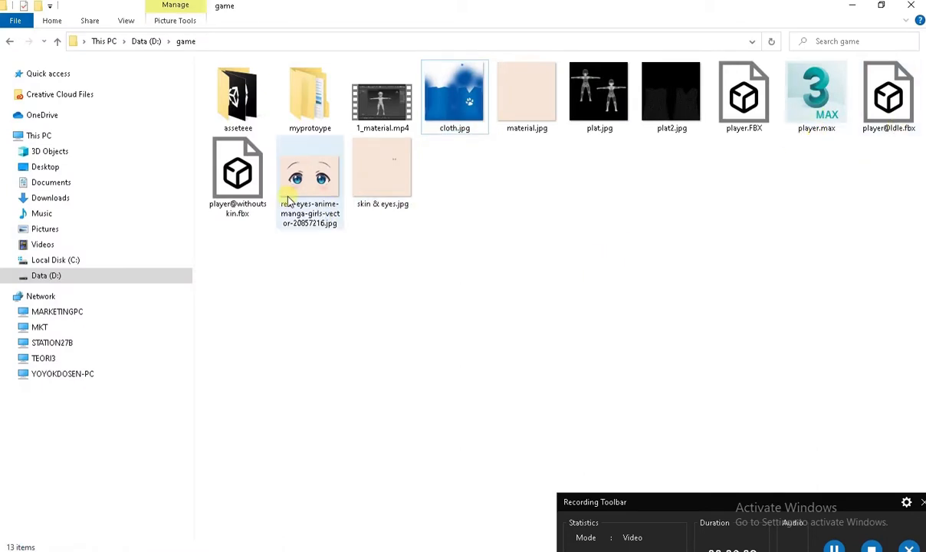
left_click(247, 186)
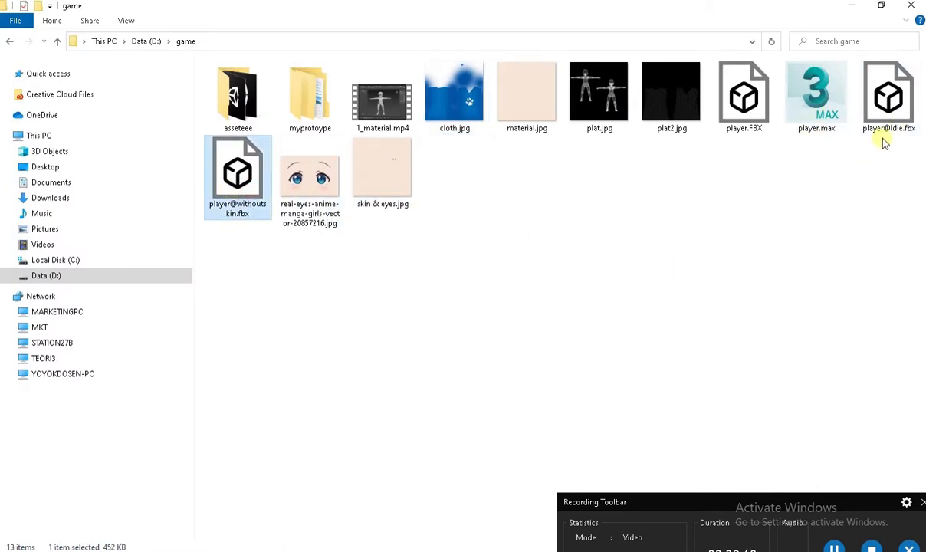
left_click_drag(222, 173, 369, 430)
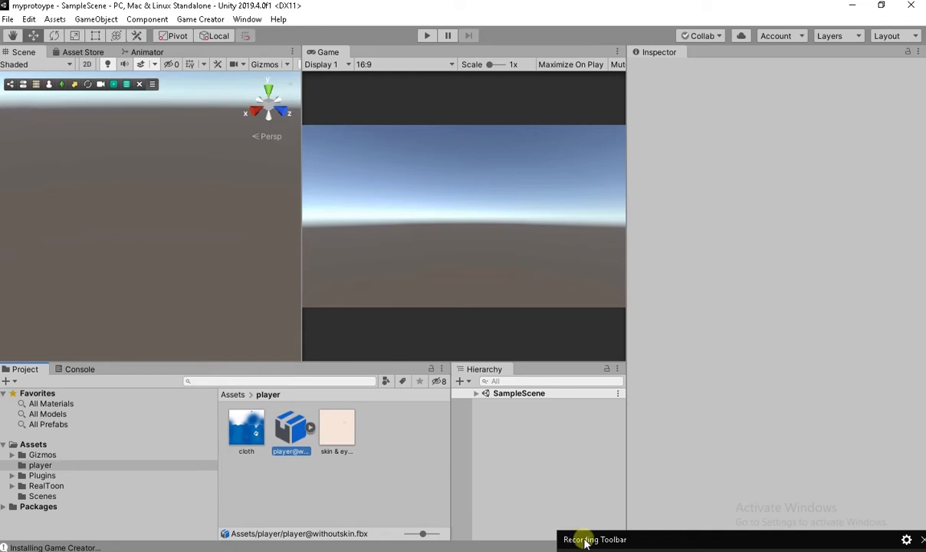
left_click_drag(624, 541, 572, 459)
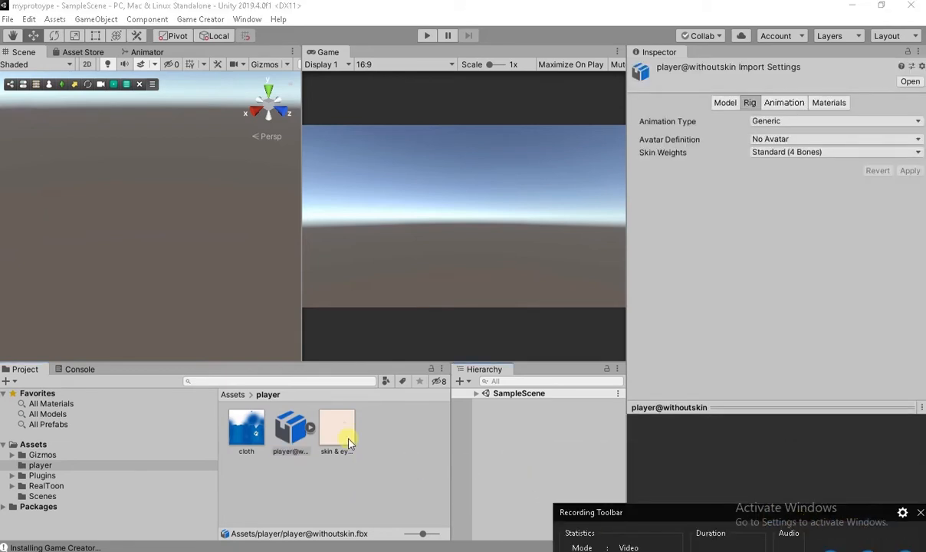
Set the player@withoutskin rig's animation type to Humanoid, apply it, and show its animation clip in an enlarged preview.
left_click(304, 427)
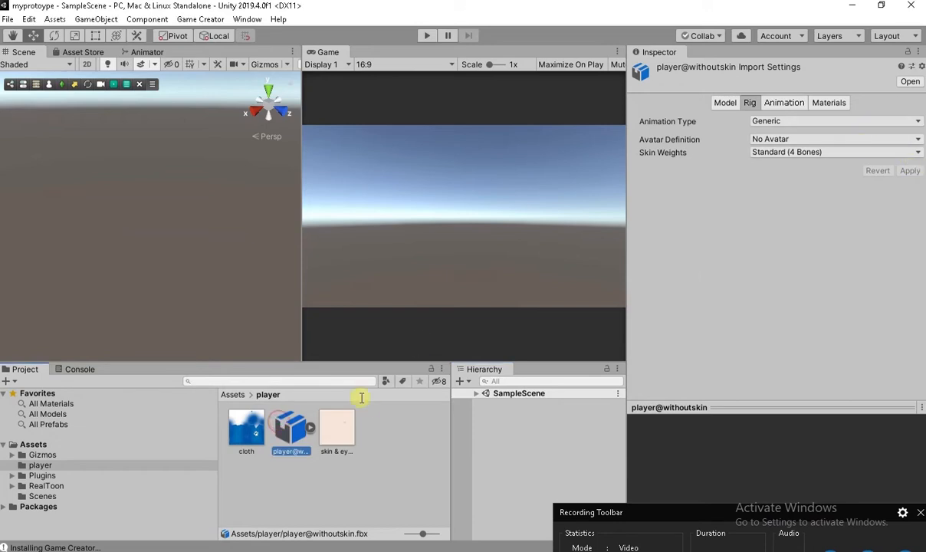
left_click(350, 472)
left_click(291, 429)
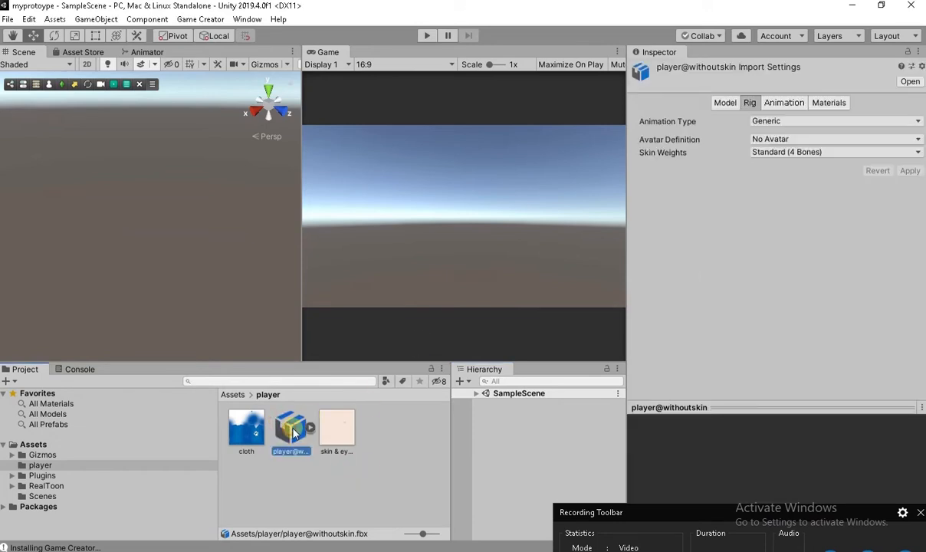
left_click(775, 122)
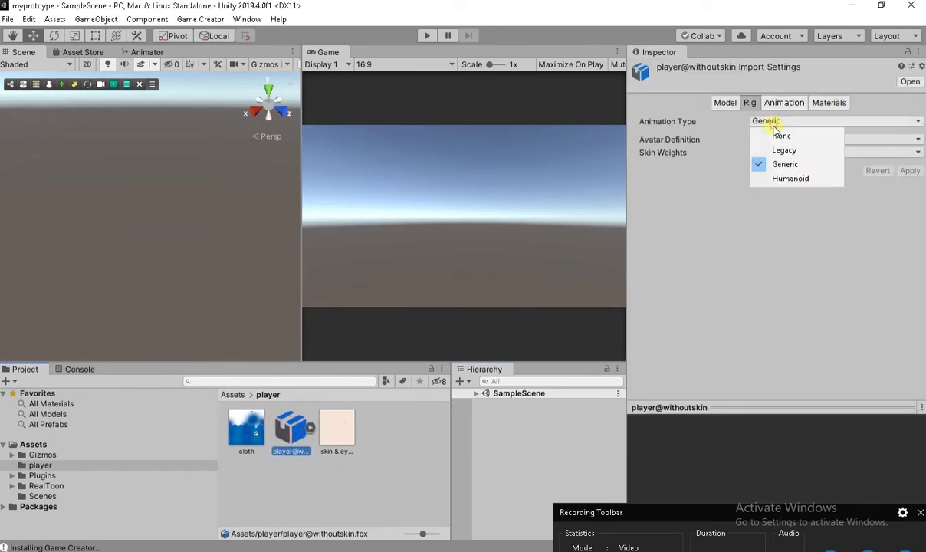
left_click(740, 174)
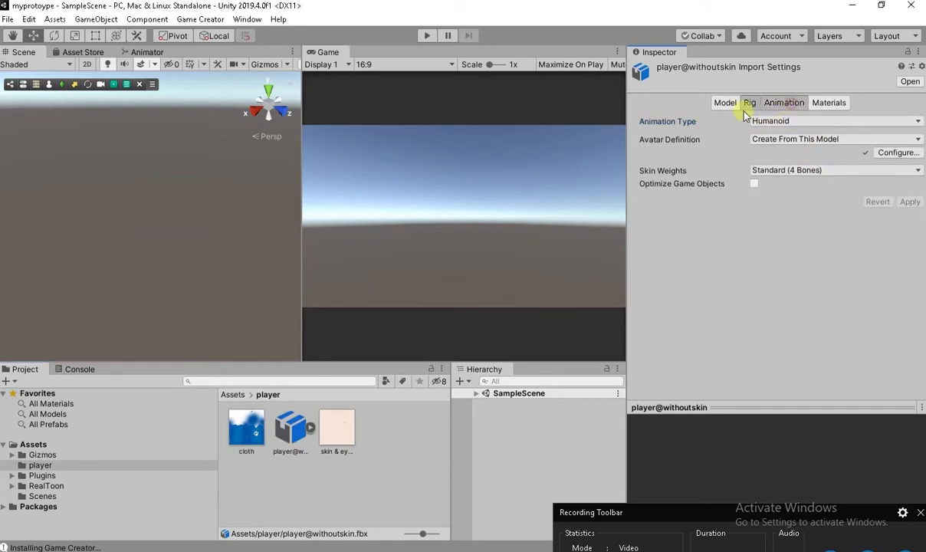
left_click(771, 103)
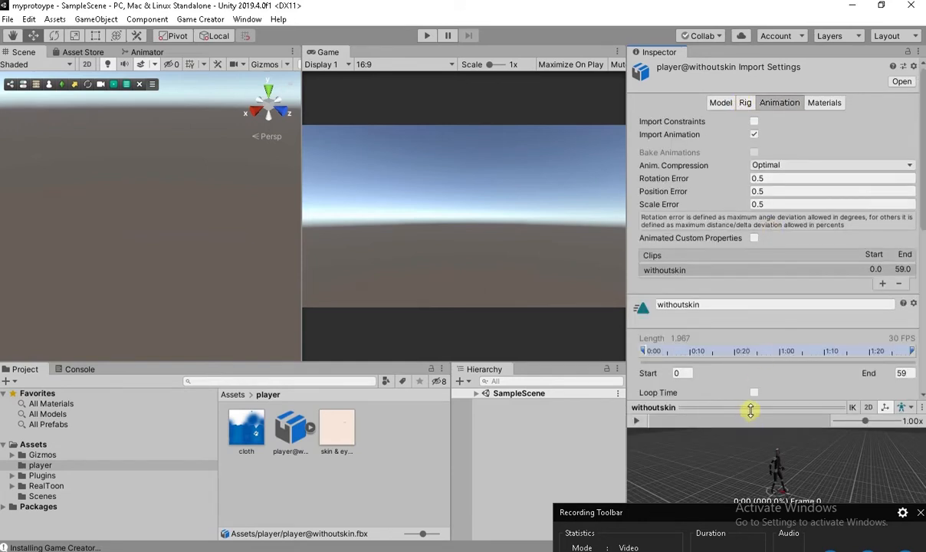
left_click_drag(751, 410, 759, 306)
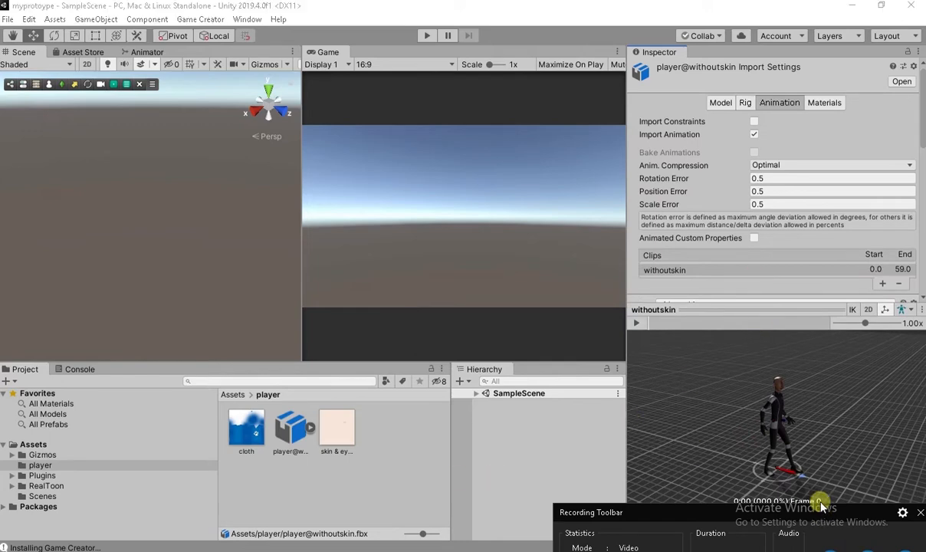
mouse_move(827, 511)
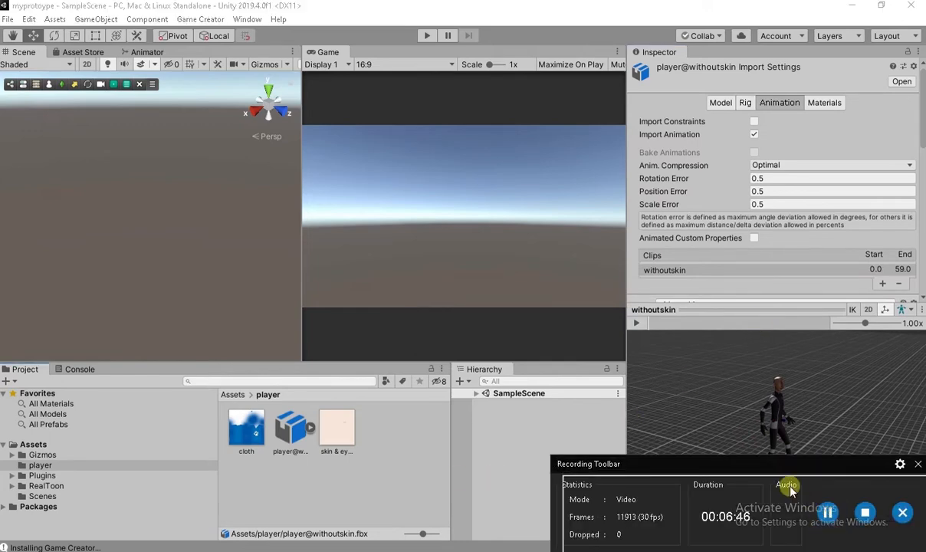
mouse_move(278, 549)
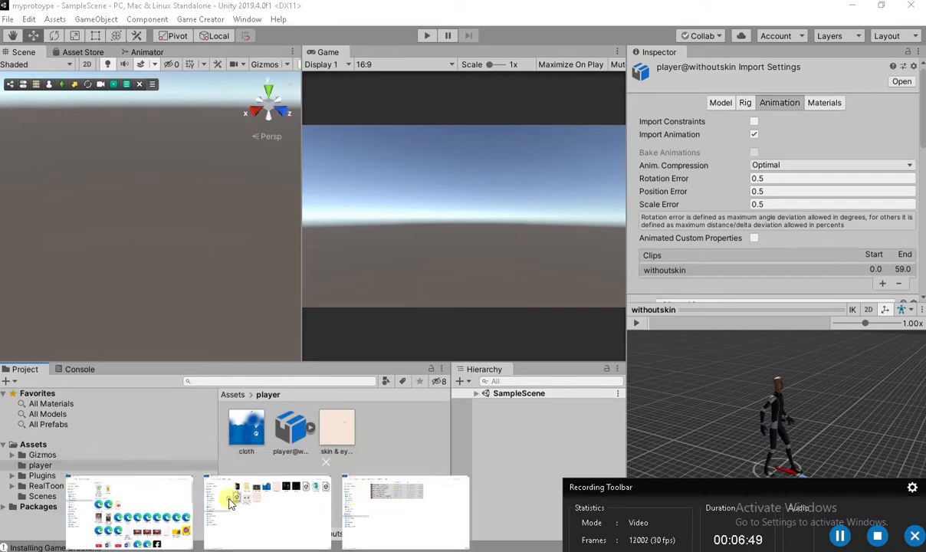
left_click(223, 496)
left_click(682, 202)
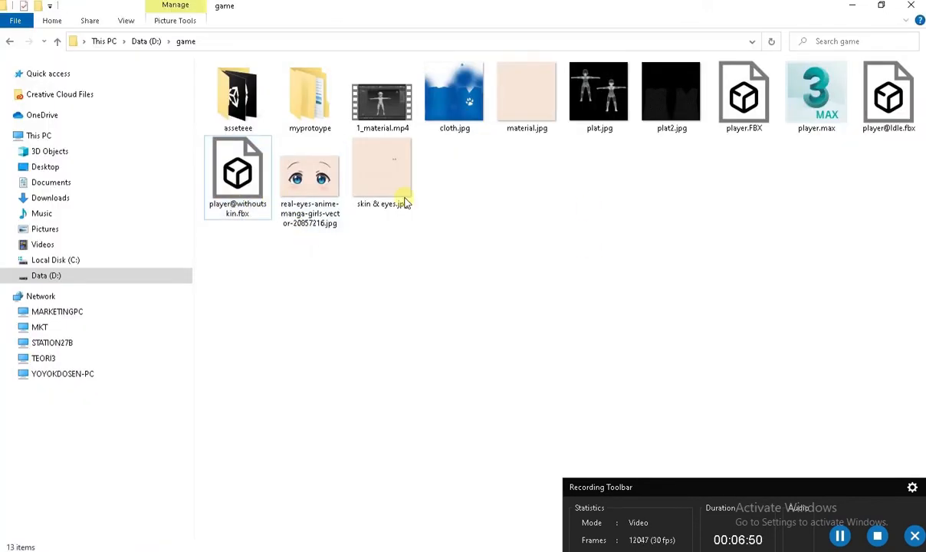
left_click(859, 121)
left_click_drag(890, 115, 426, 432)
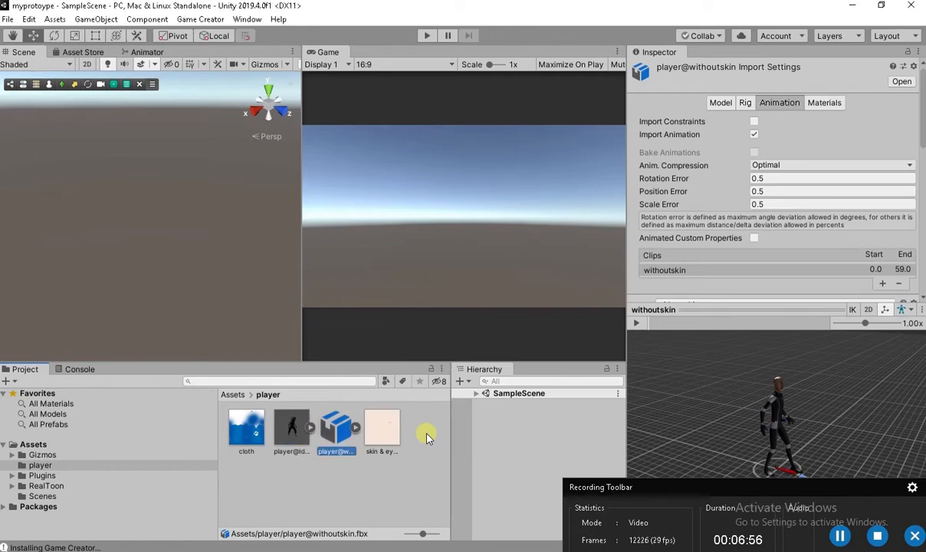
Set the player@Idle model's rig animation type to Humanoid and apply the import settings.
left_click(293, 431)
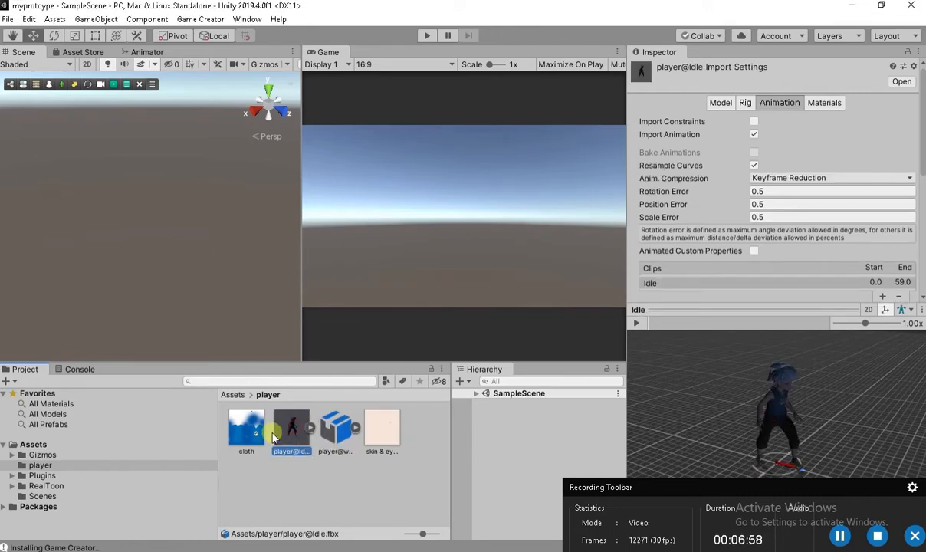
left_click(746, 103)
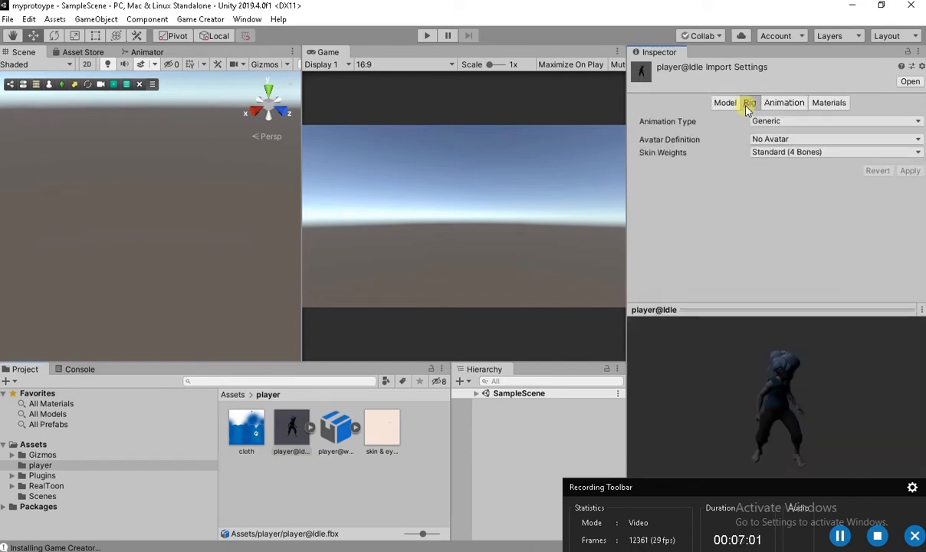
left_click(748, 121)
left_click(788, 179)
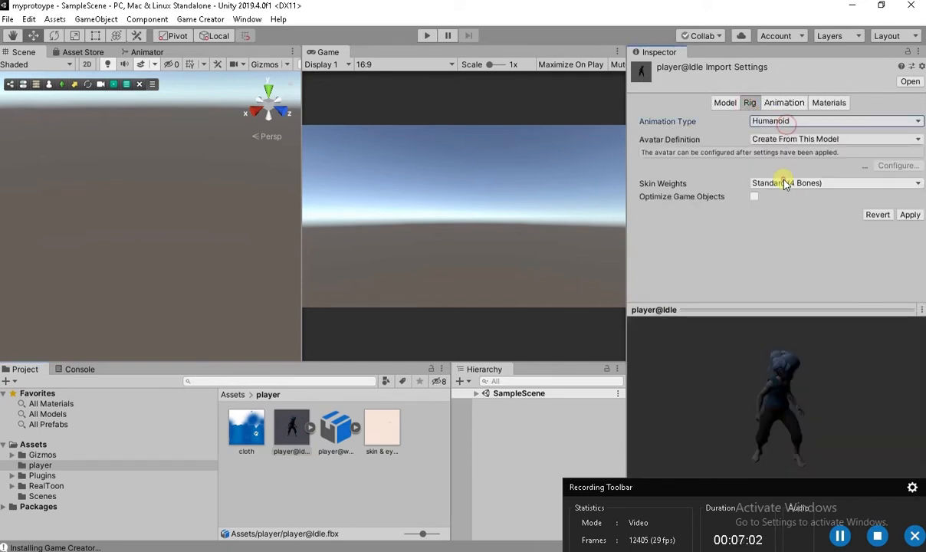
left_click(911, 215)
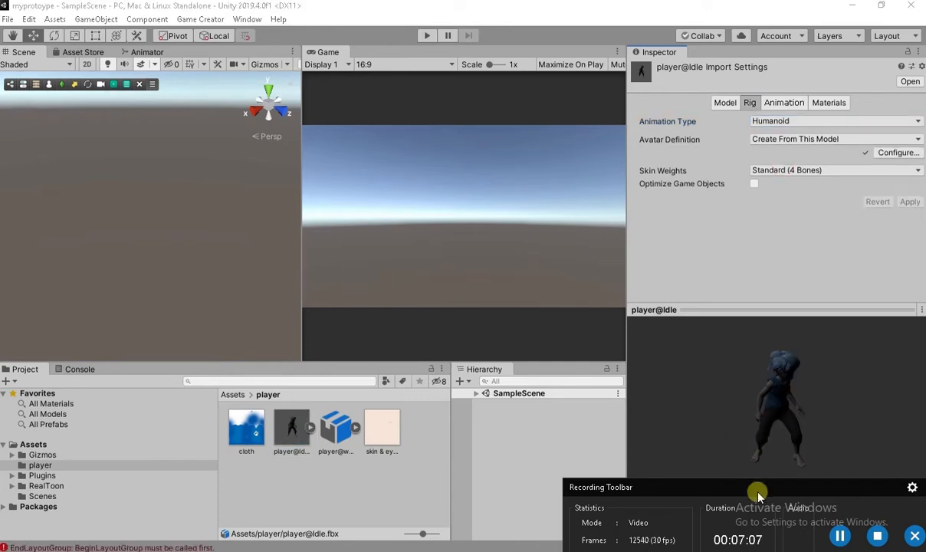
left_click(368, 485)
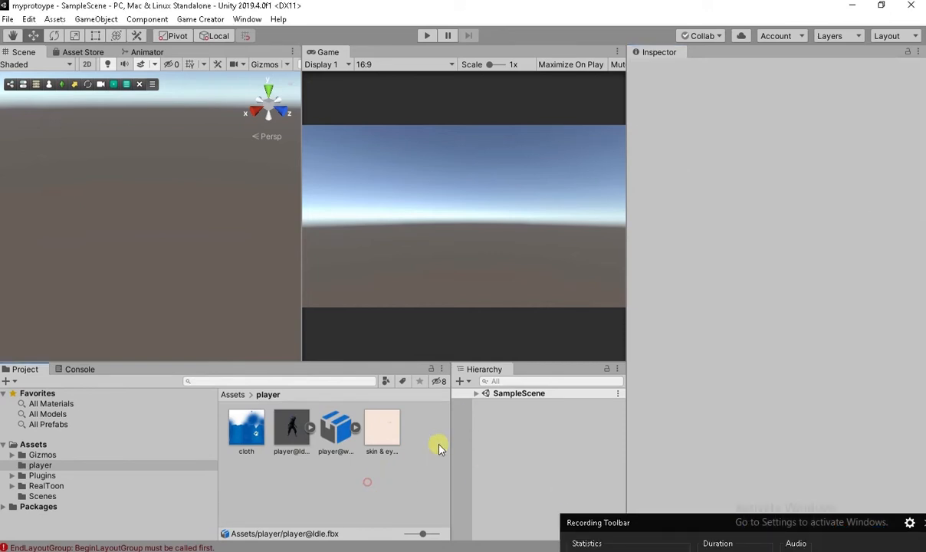
Expand SampleScene and add a 3D plane to it.
left_click(477, 394)
left_click(529, 393)
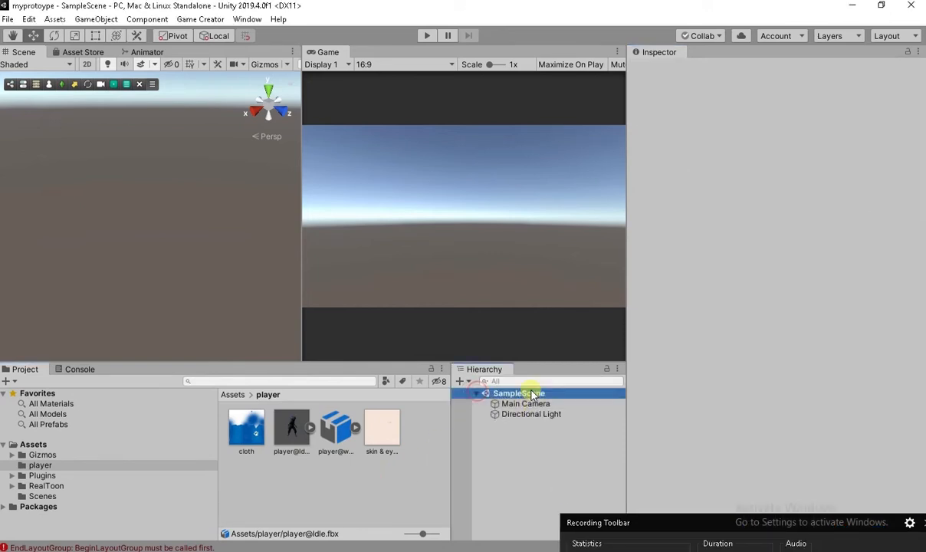
left_click(535, 443)
right_click(540, 434)
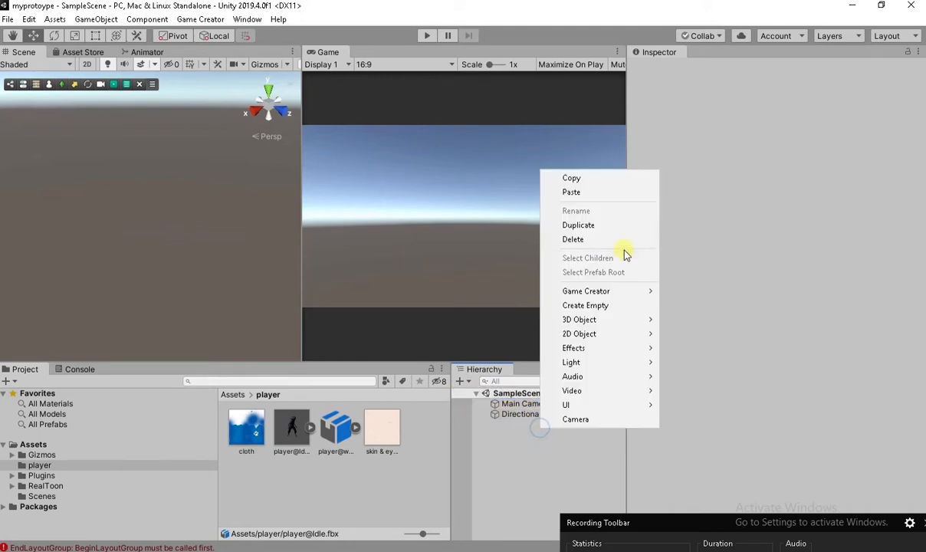
mouse_move(621, 292)
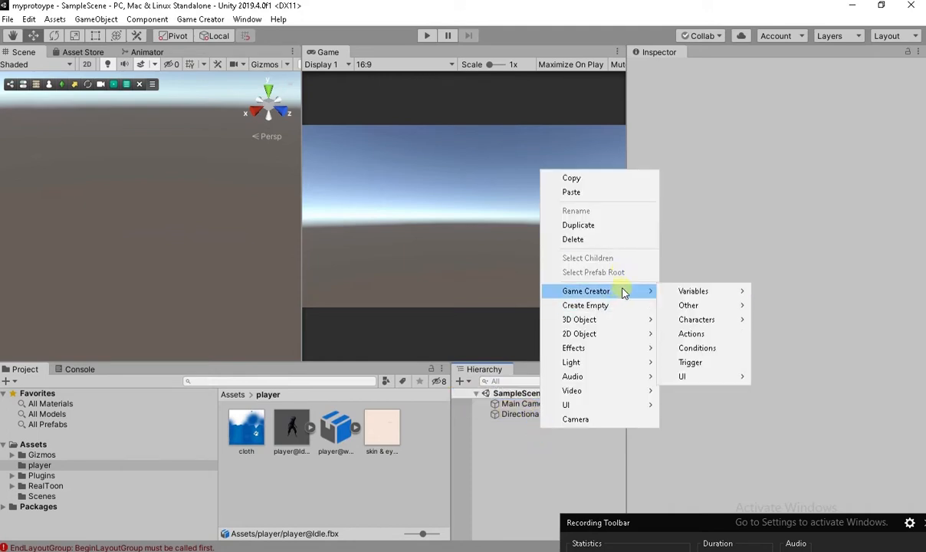
mouse_move(597, 319)
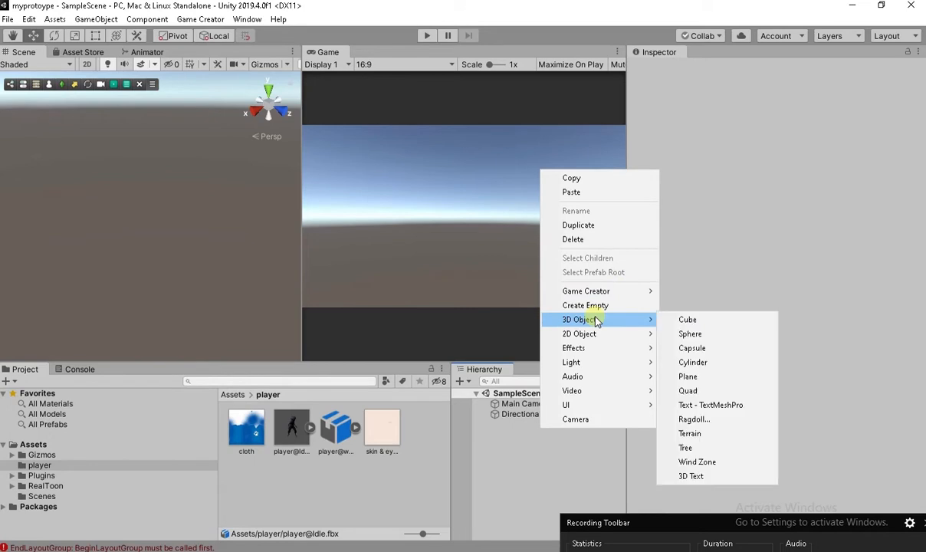
left_click(690, 376)
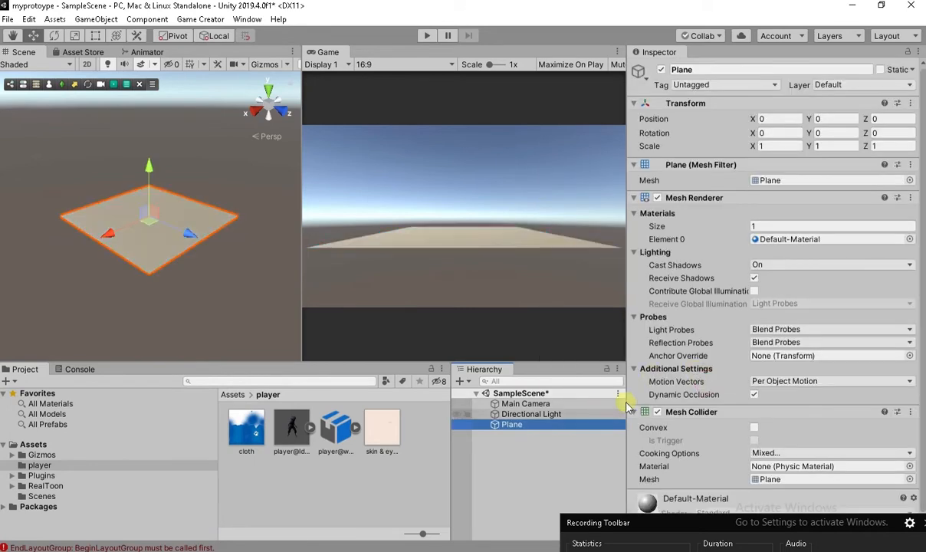
Widen the Scene view beside the Game view and set the Game view's aspect ratio to Free Aspect.
scroll(223, 223, "up", 5)
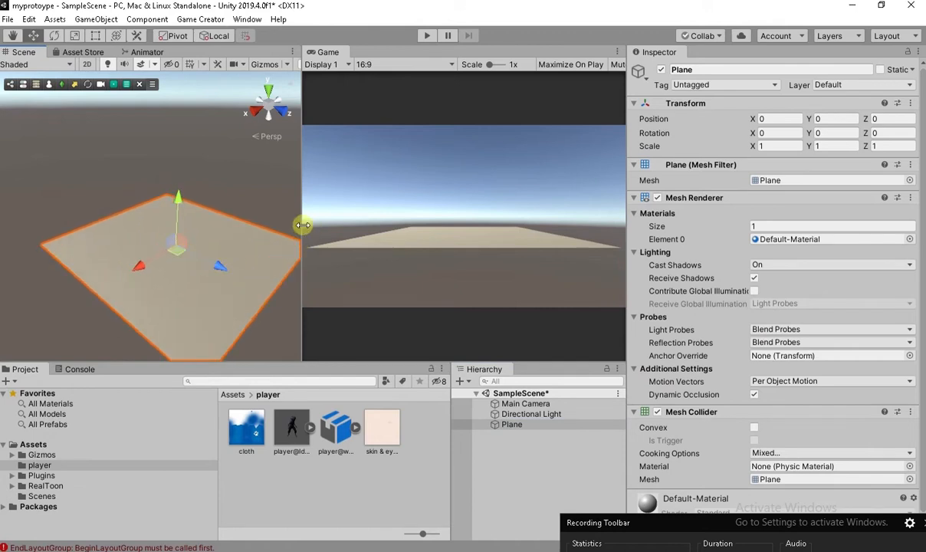
left_click_drag(303, 224, 385, 223)
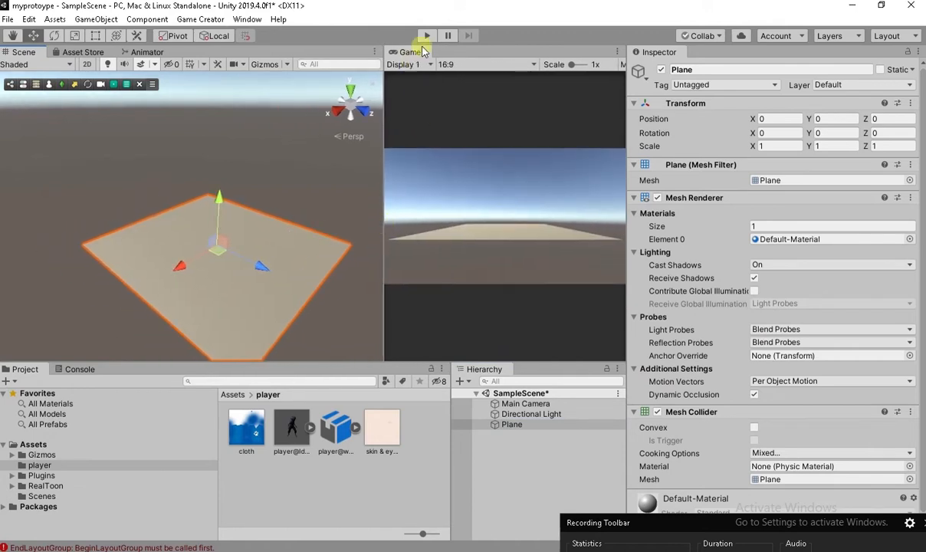
middle_click_drag(269, 242, 261, 204)
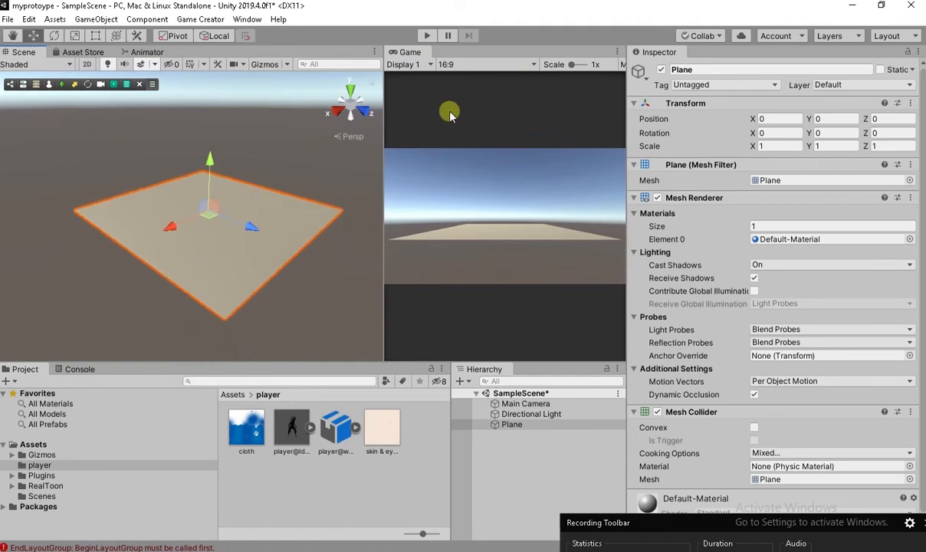
left_click(534, 64)
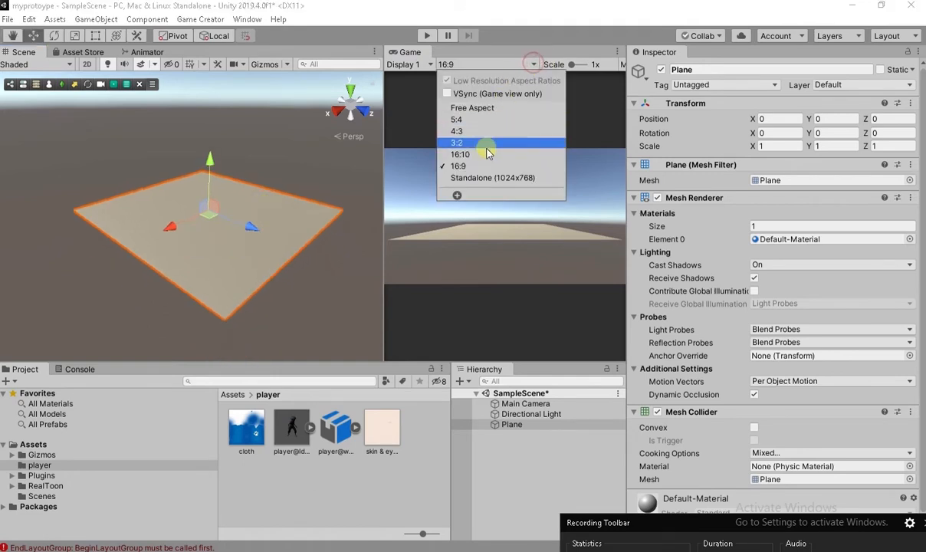
left_click(477, 109)
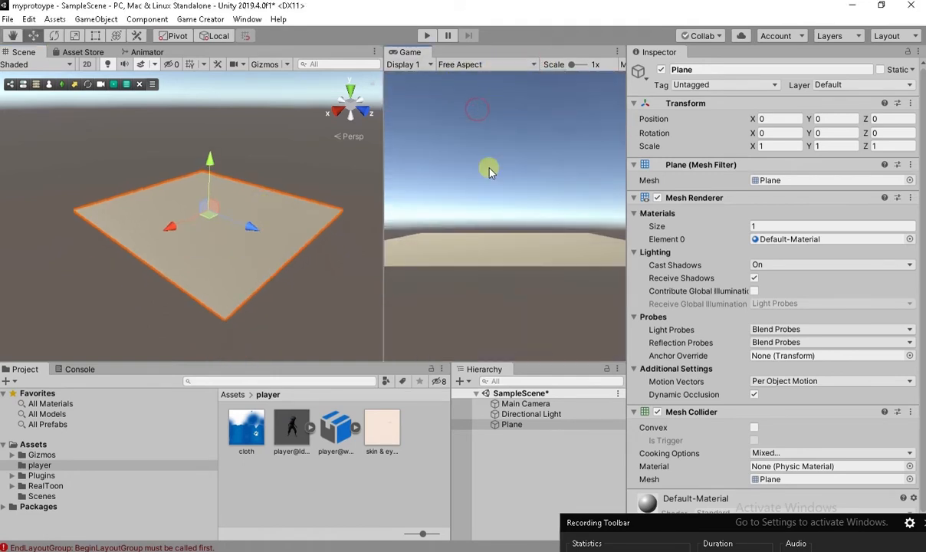
Set the Game view's aspect ratio to 16:9.
scroll(283, 205, "down", 1)
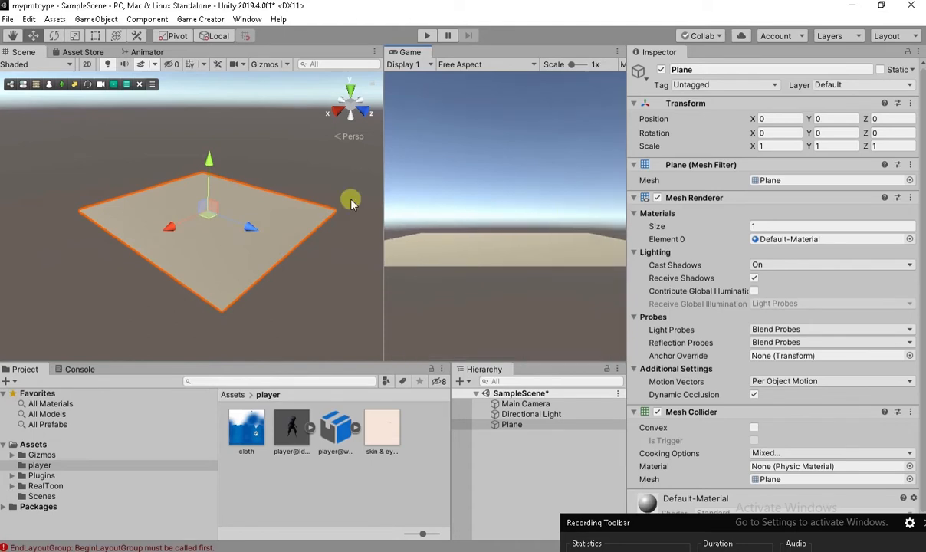
scroll(341, 201, "up", 1)
left_click(499, 65)
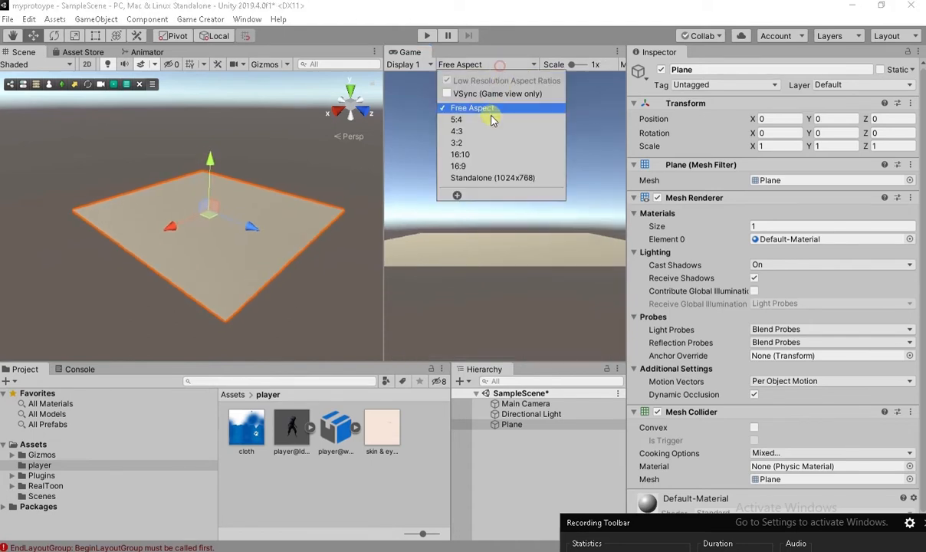
left_click(485, 156)
left_click(477, 67)
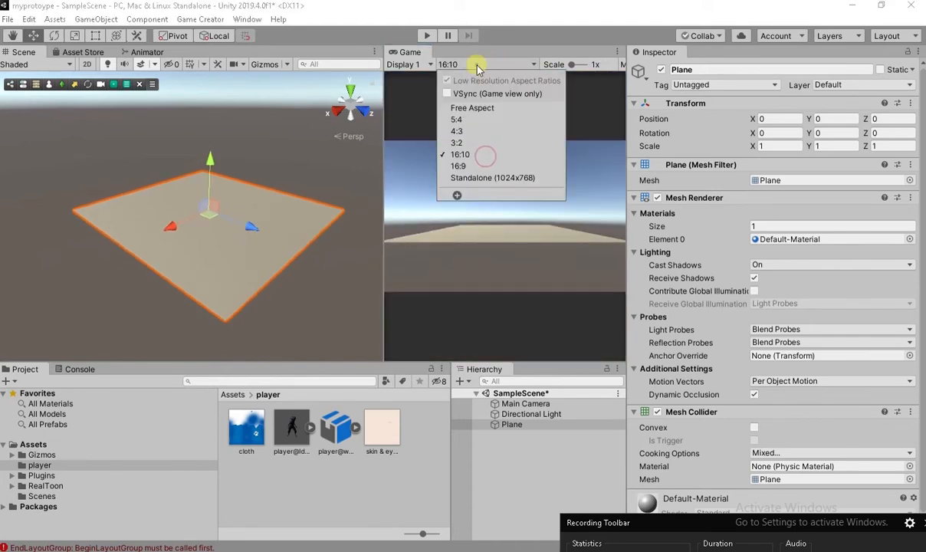
left_click(464, 166)
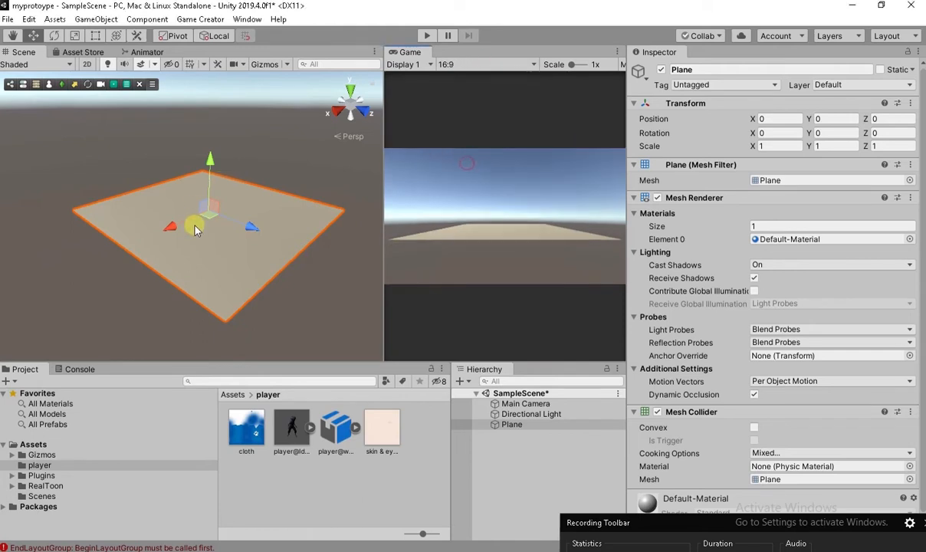
scroll(196, 230, "up", 4)
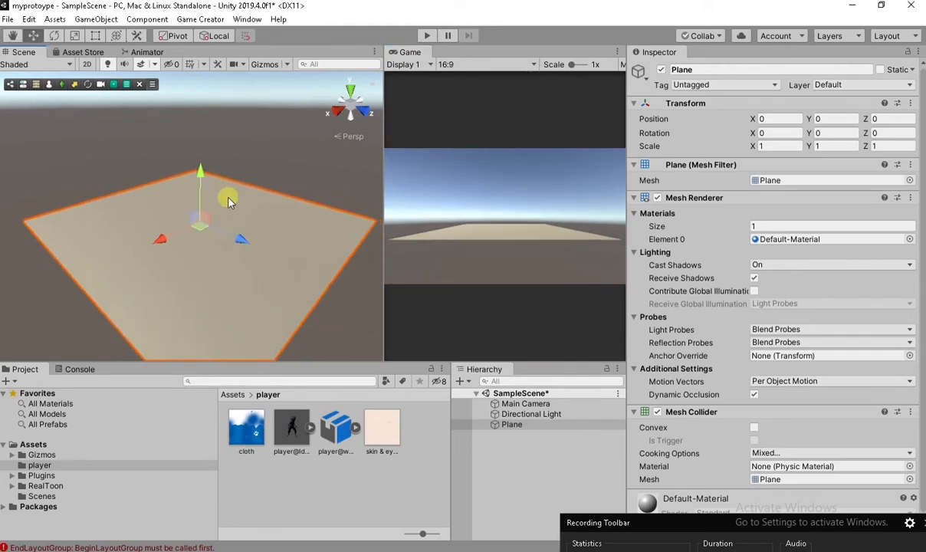
left_click(548, 405)
left_click(546, 415)
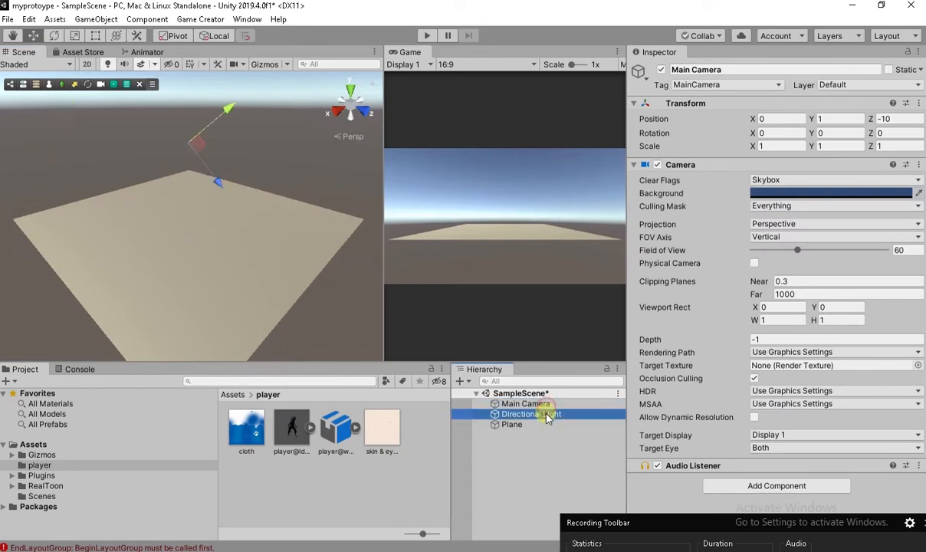
left_click(545, 424)
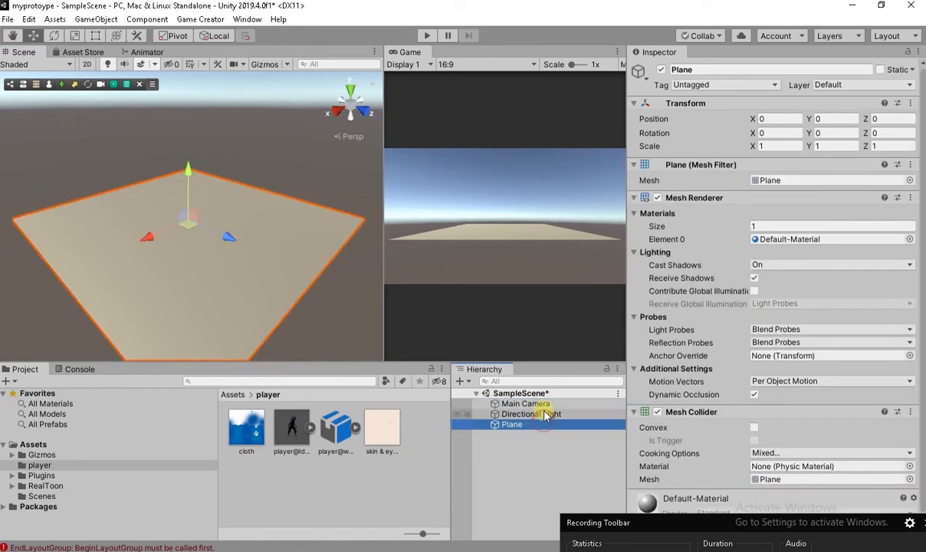
double_click(527, 404)
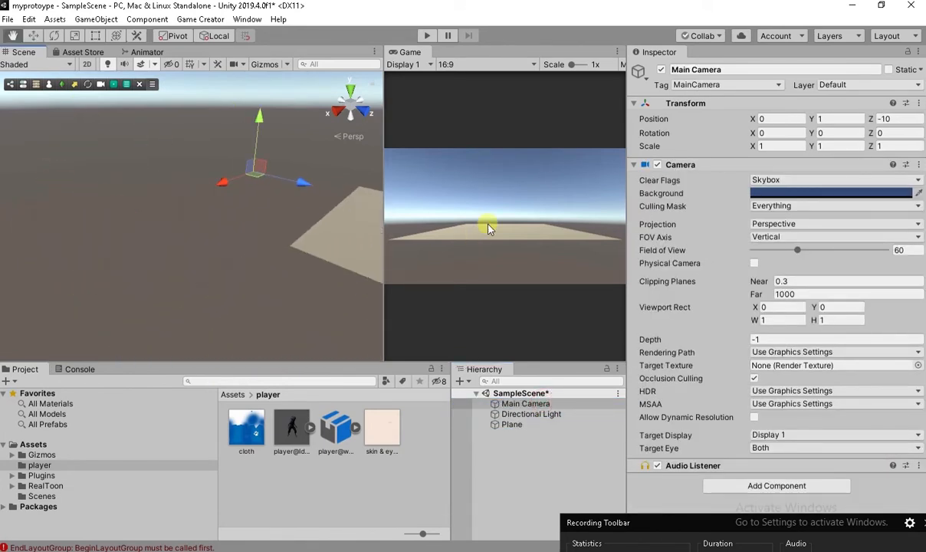
middle_click_drag(489, 229, 201, 211)
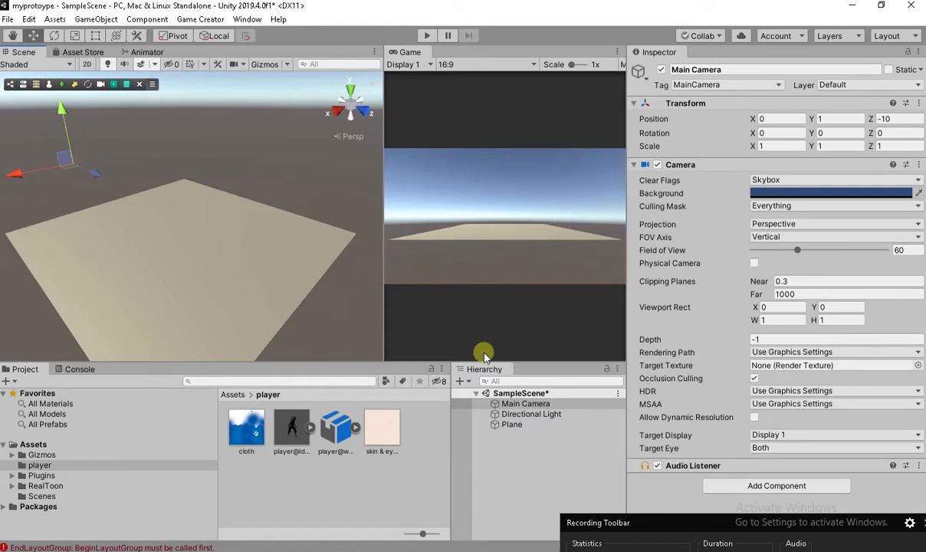
Add a Game Creator player to the scene as a child of the Plane.
left_click(536, 424)
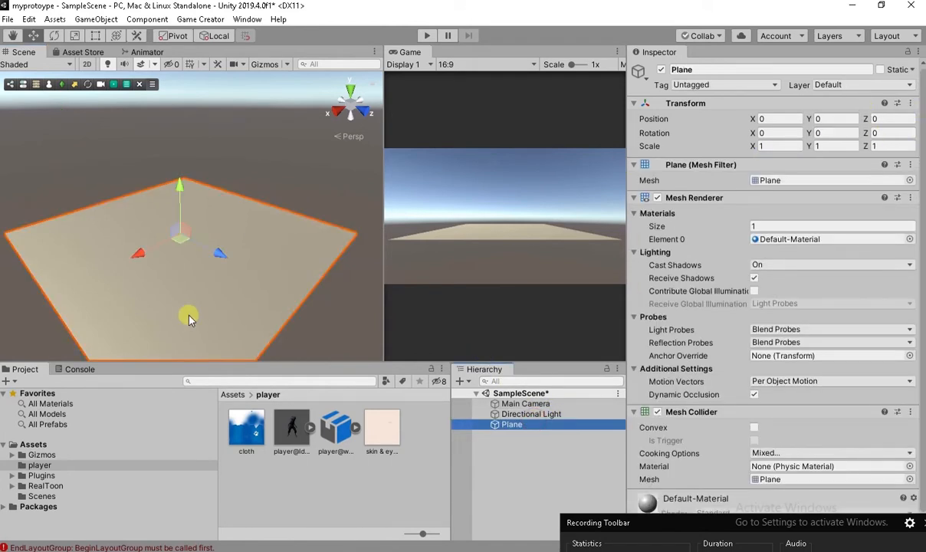
middle_click_drag(147, 302, 155, 282)
scroll(168, 298, "up", 1)
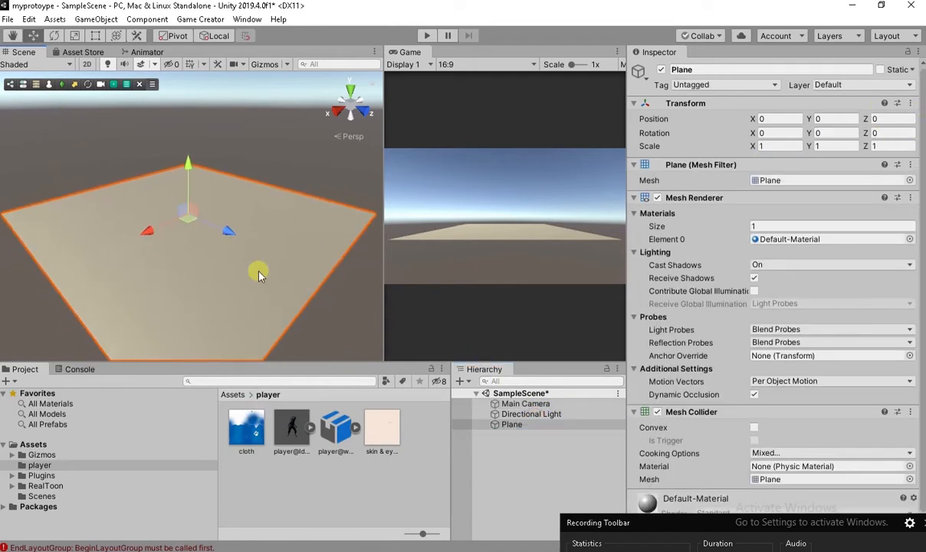
left_click(64, 87)
middle_click_drag(204, 204, 207, 210)
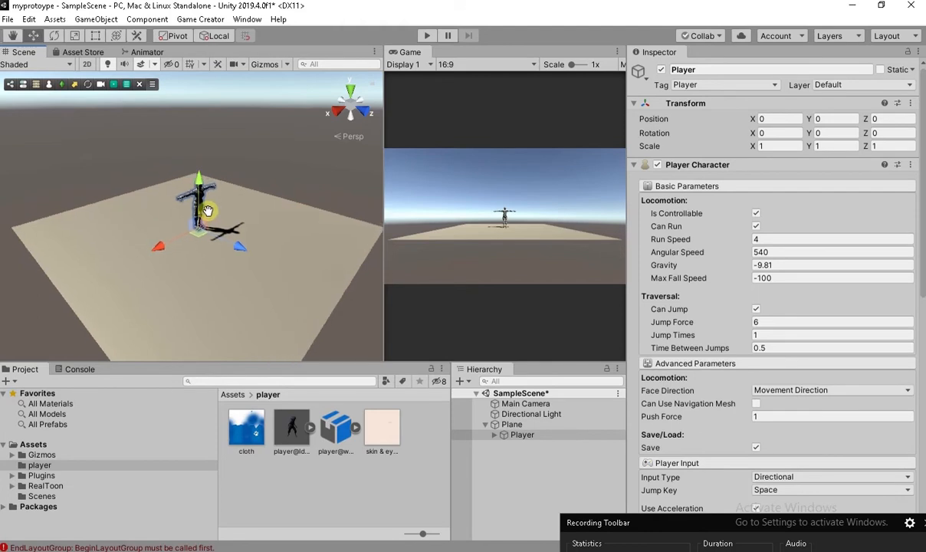
left_click(273, 215)
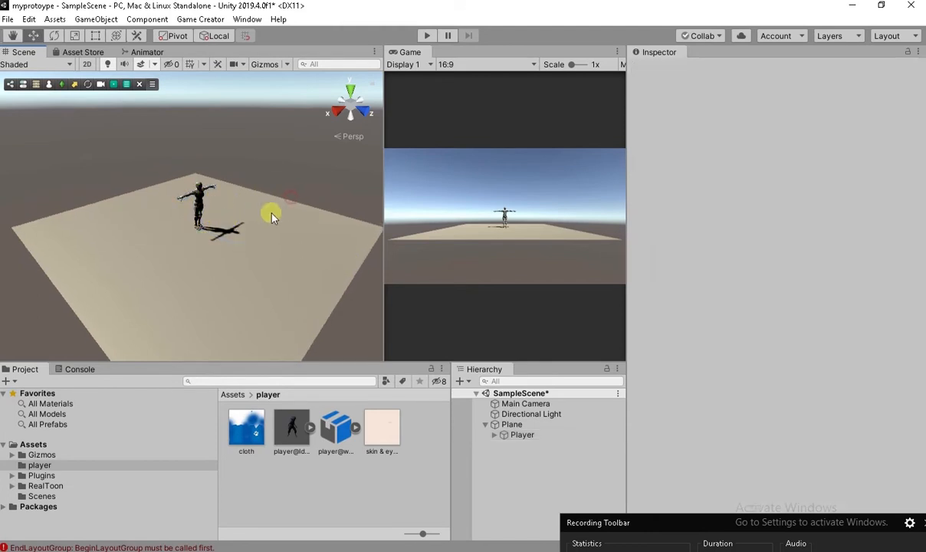
Try scaling the Plane to 5 on X and Y with the Player nested in it, and undo the scaling.
left_click(253, 212)
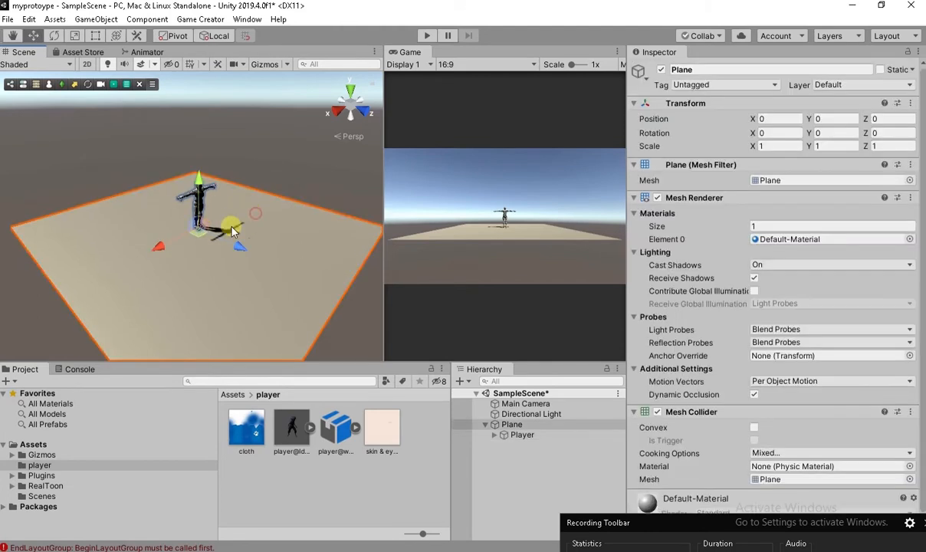
left_click(769, 146)
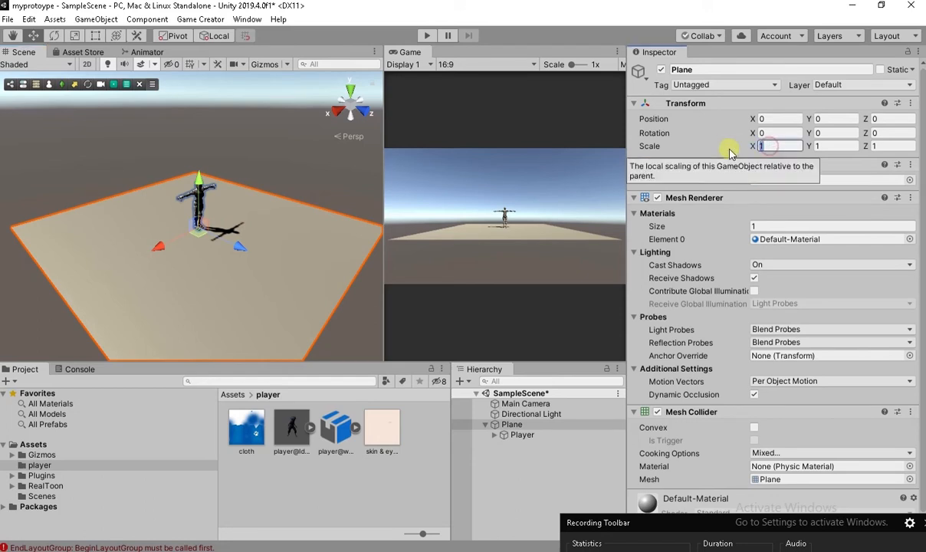
type("55")
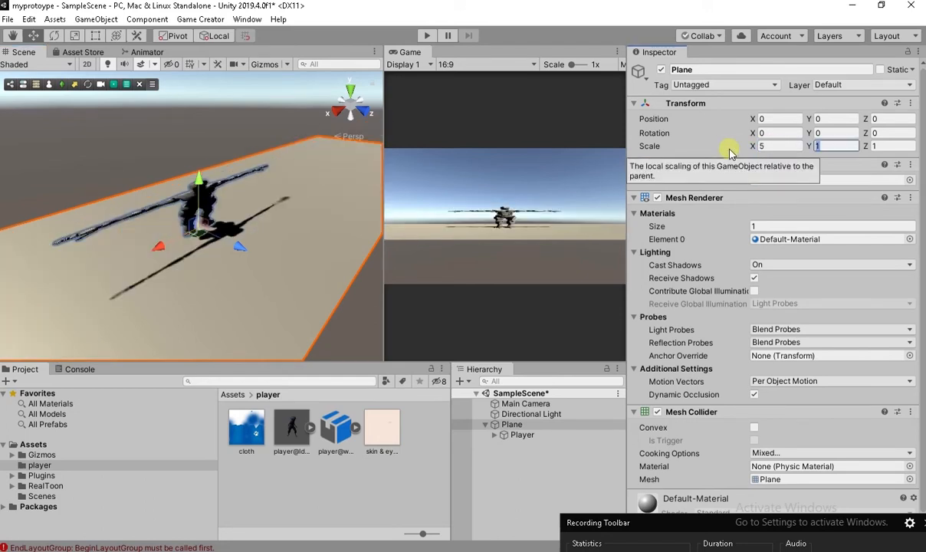
type("5")
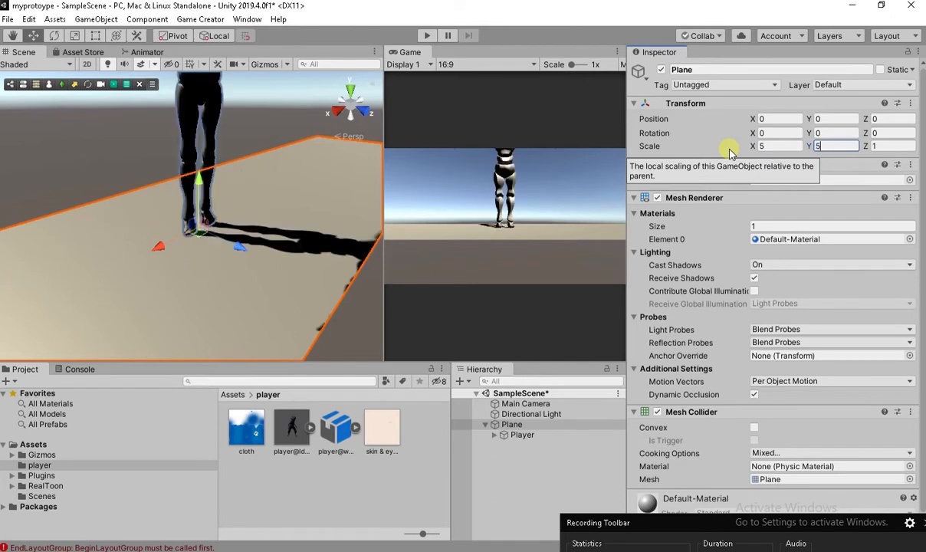
key("ctrl+z")
key("ctrl+z")
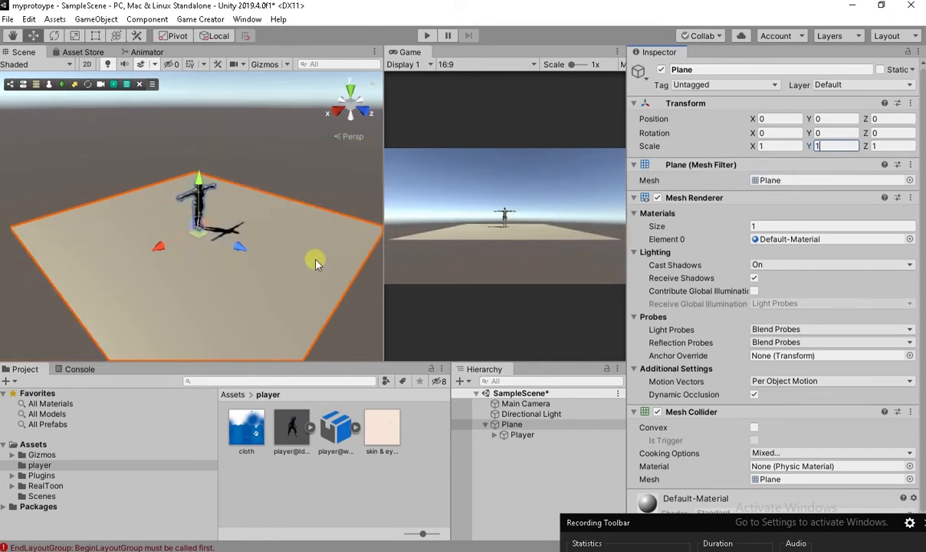
left_click(503, 493)
left_click(322, 211)
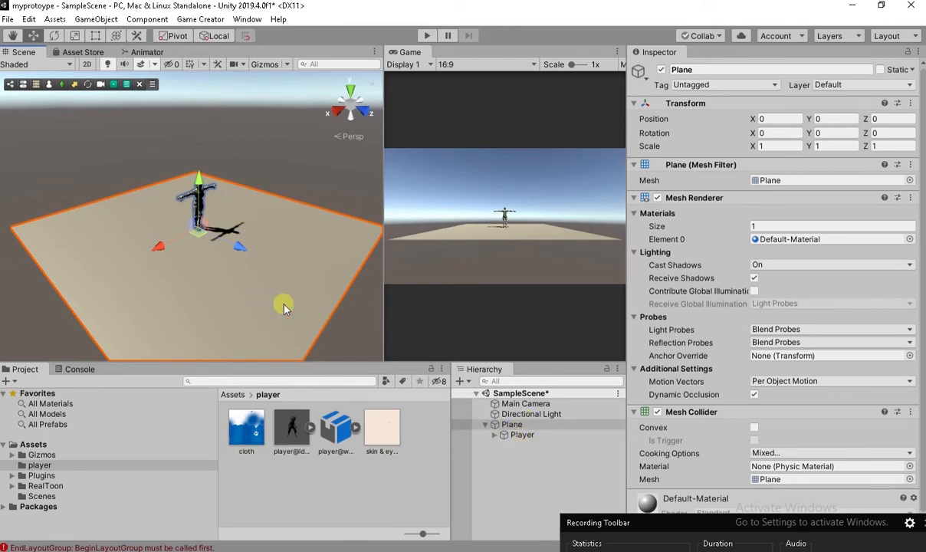
left_click(259, 250)
left_click(250, 221)
left_click(244, 223)
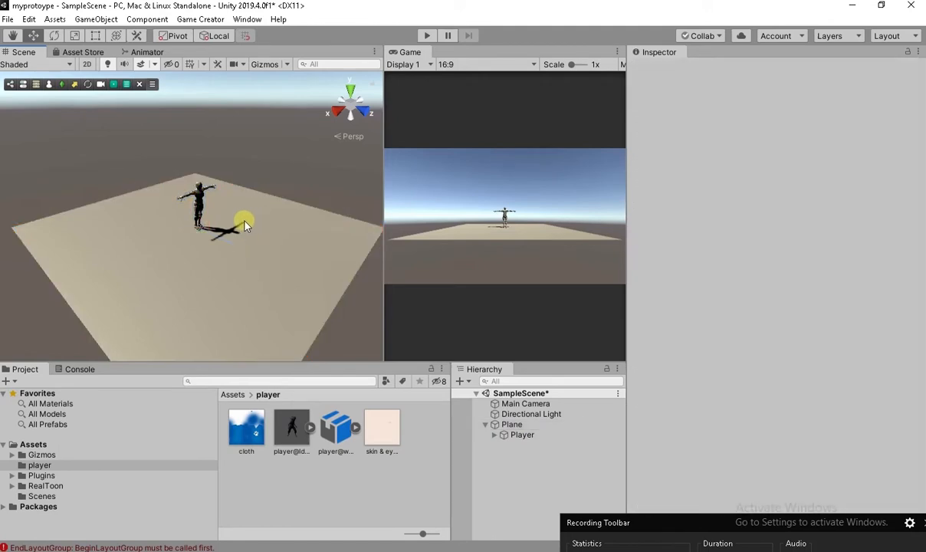
left_click(245, 224)
left_click(245, 223)
left_click(244, 223)
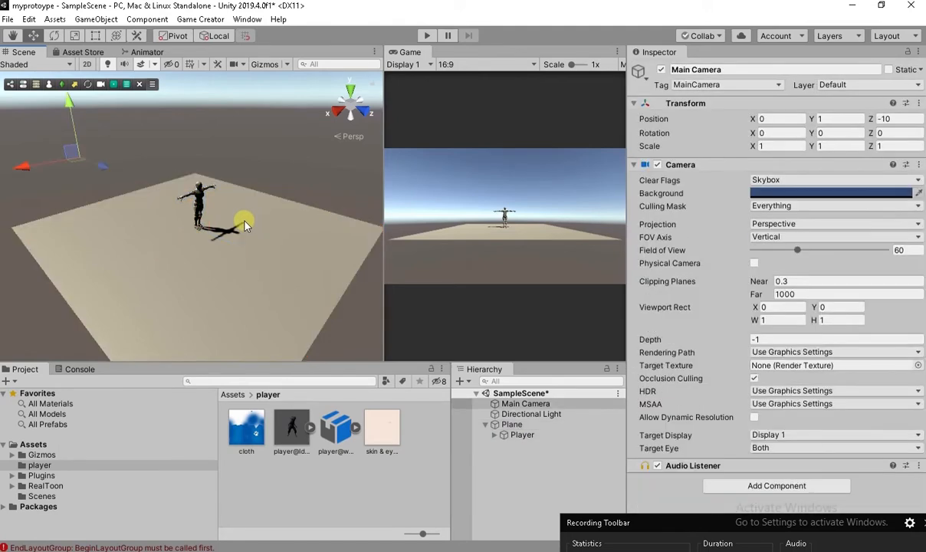
left_click(244, 223)
left_click(244, 223)
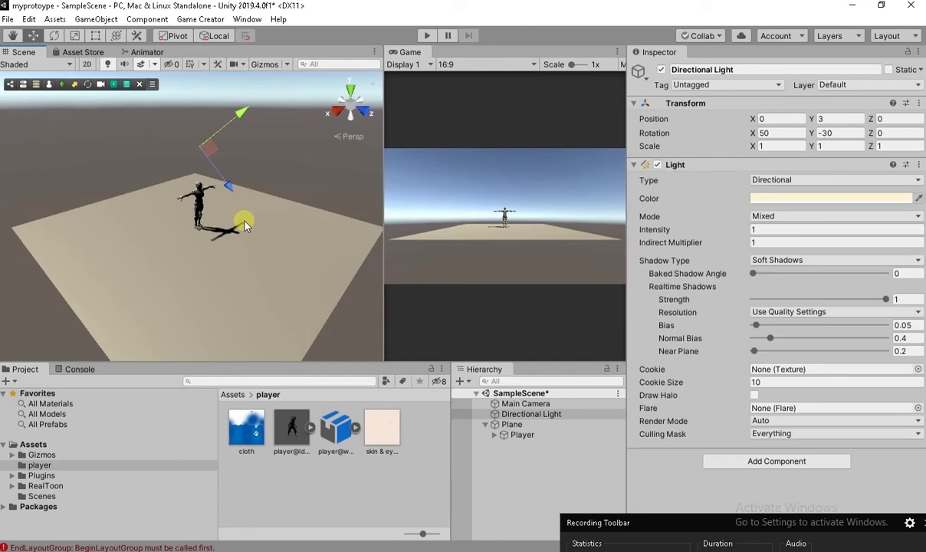
Delete the Player nested under the Plane and add a new Game Creator player at the root of SampleScene.
left_click(505, 434)
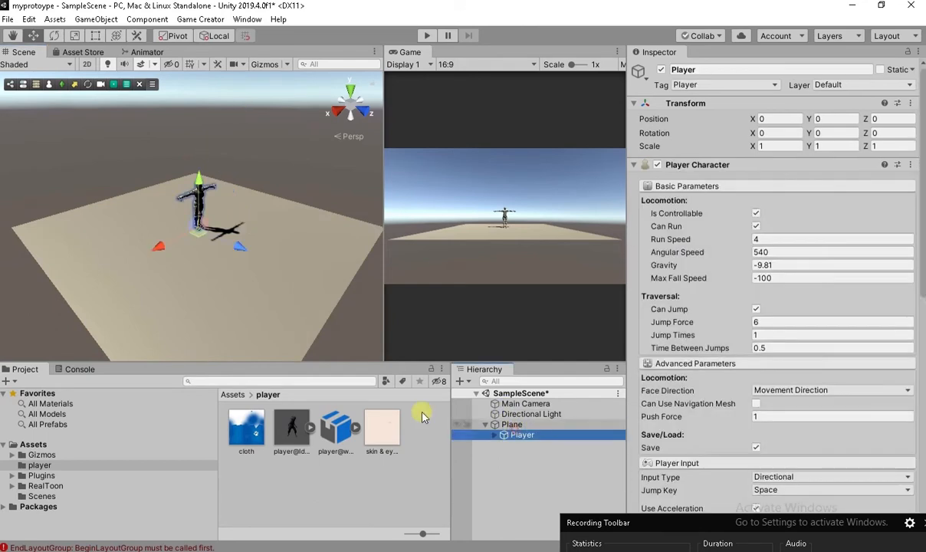
key("Delete")
left_click(529, 426)
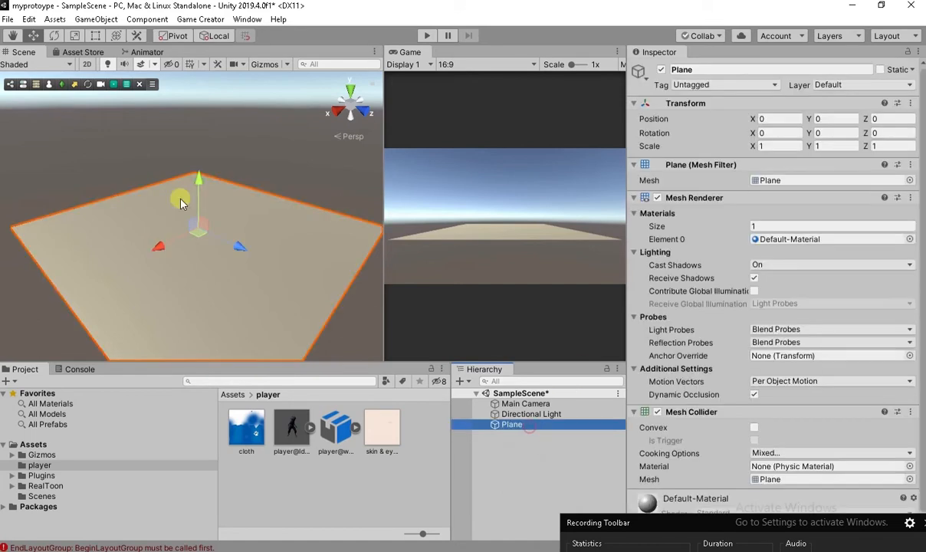
left_click(241, 162)
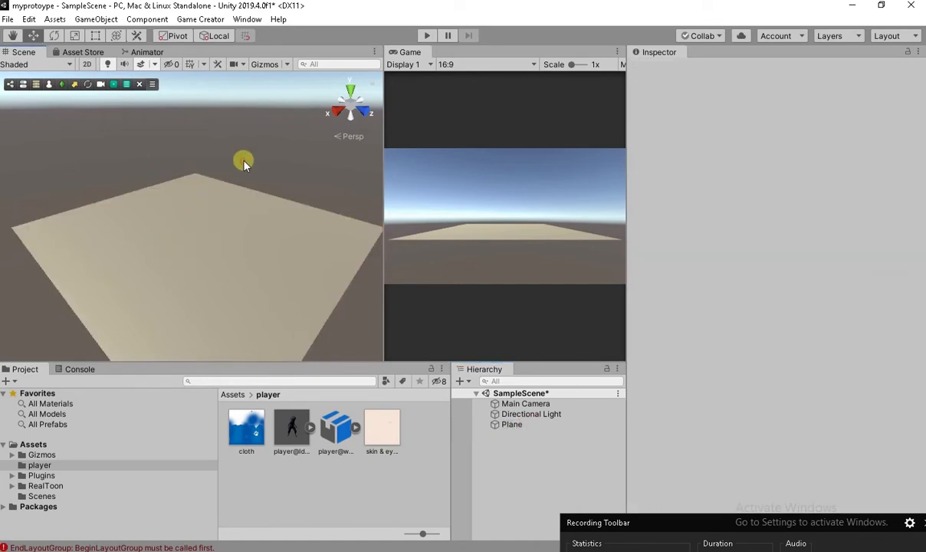
left_click(63, 85)
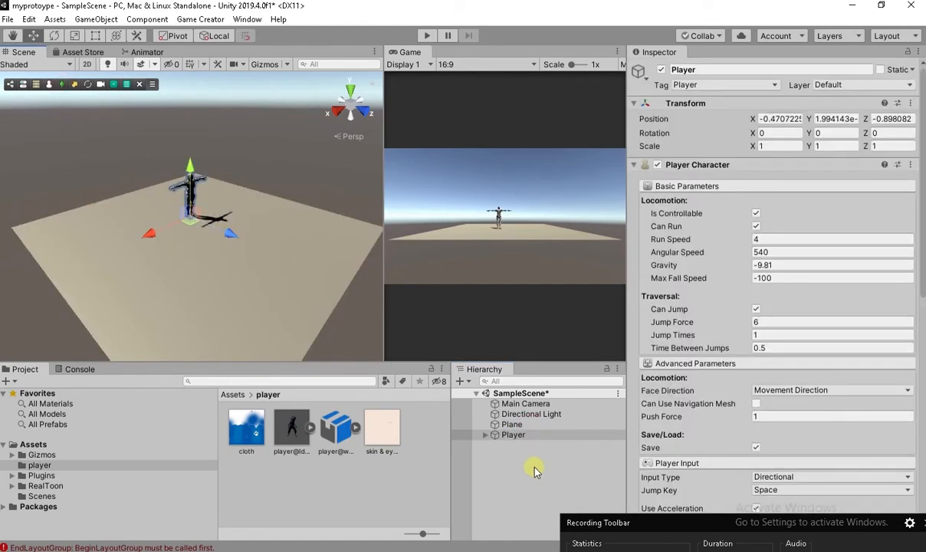
left_click(511, 424)
left_click(512, 435)
left_click(512, 425)
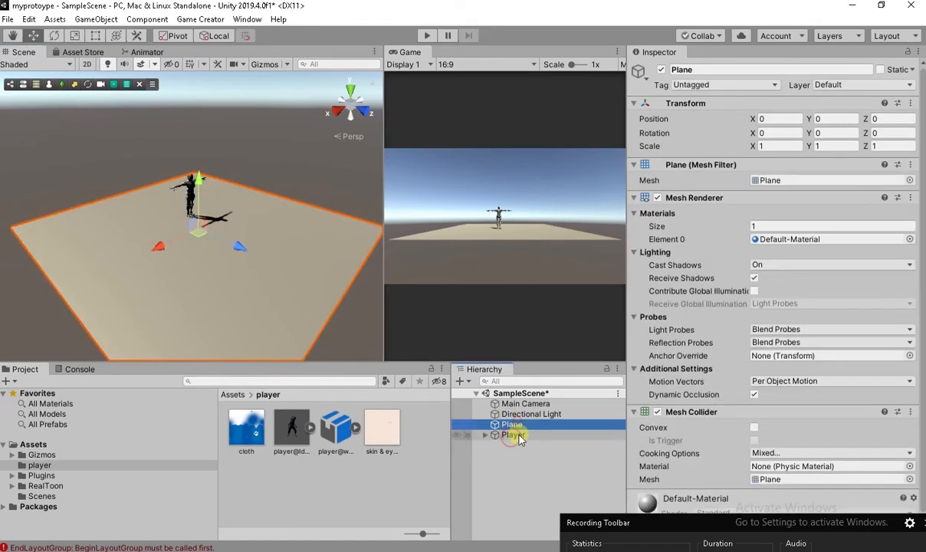
left_click(517, 436)
left_click(513, 425)
left_click(513, 435)
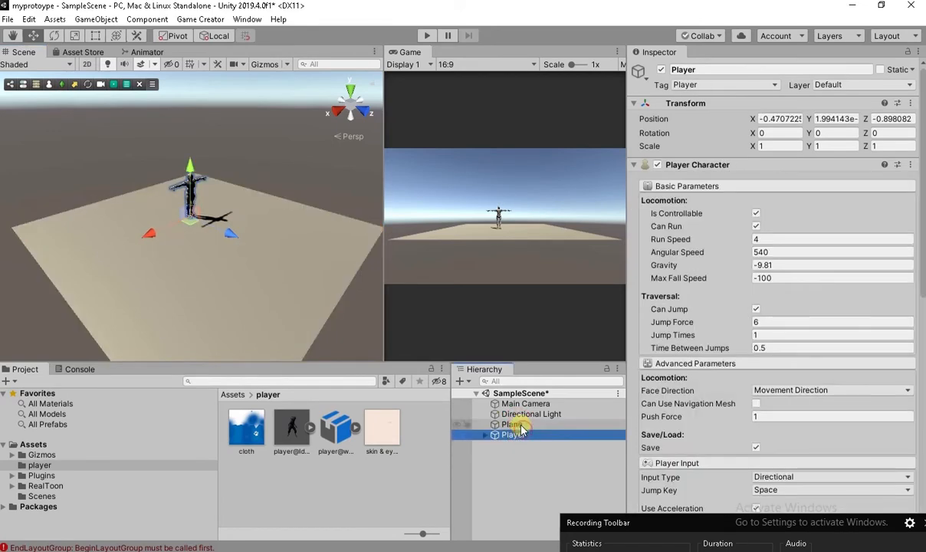
left_click(512, 414)
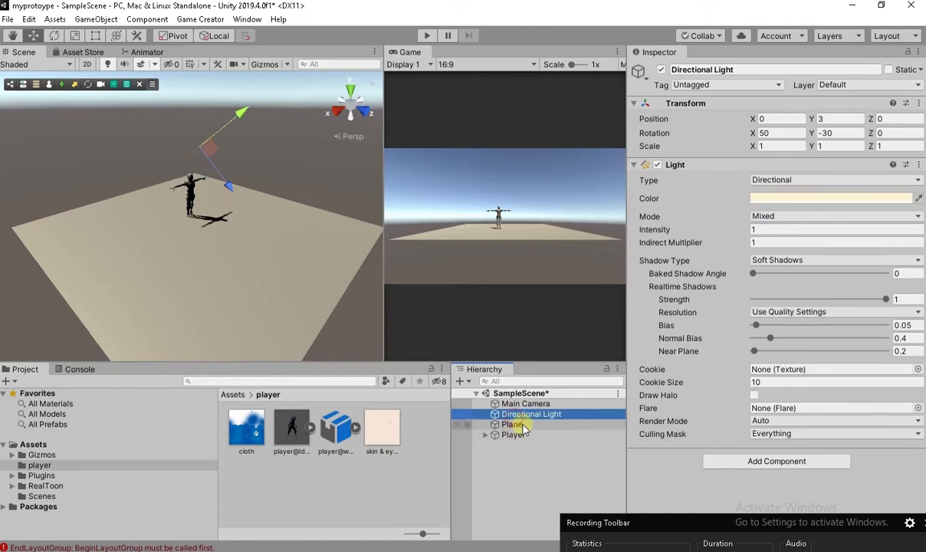
Enlarge the Plane by setting its scale to 5 on X and Z, keeping Y at 1.
left_click(514, 424)
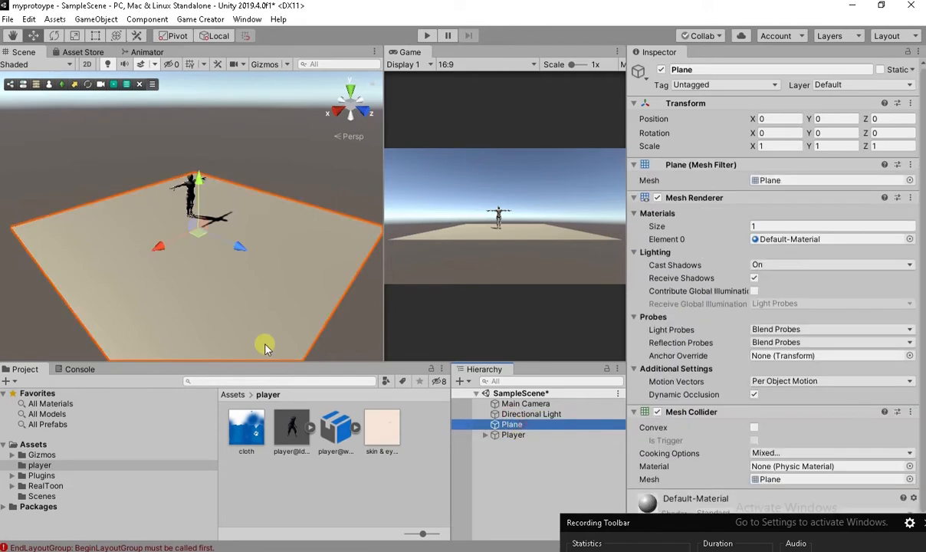
left_click(779, 147)
type("5")
key("Tab")
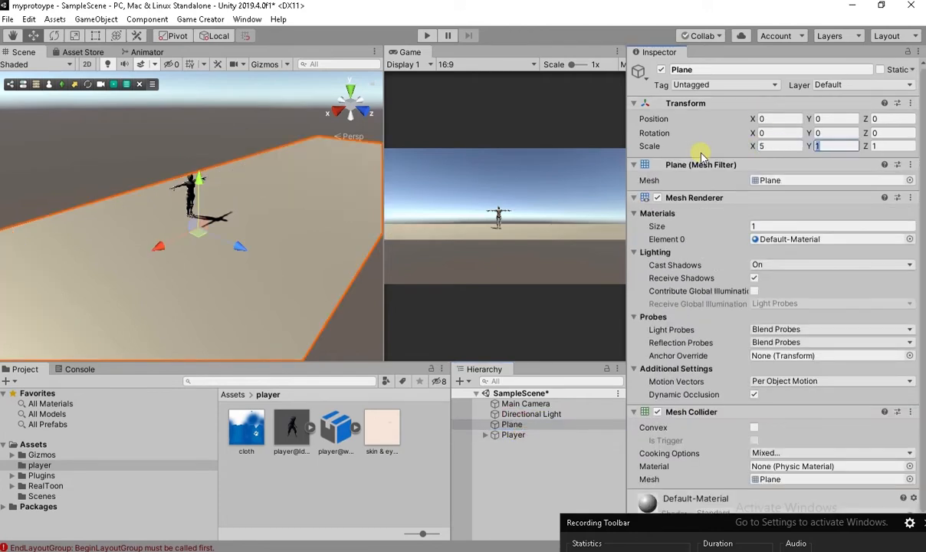
type("5")
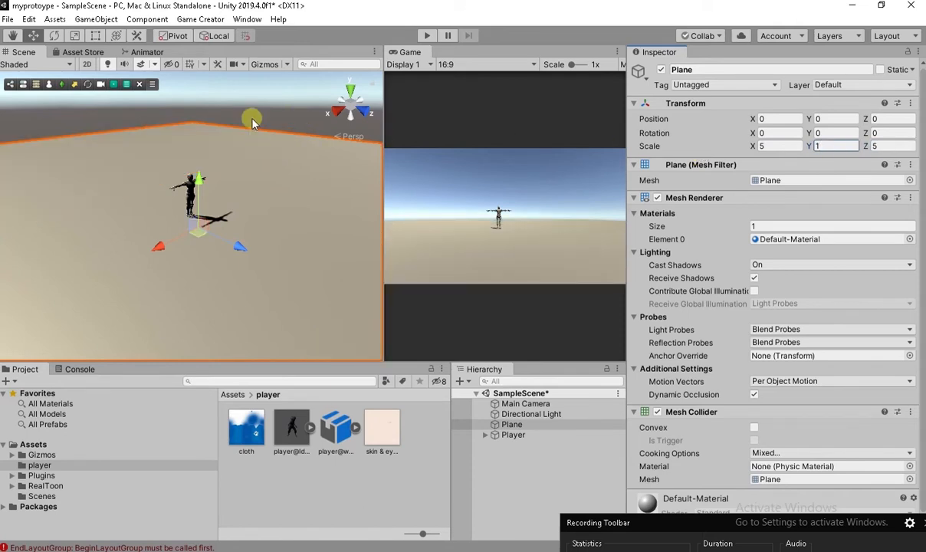
left_click(524, 497)
Select the Player and examine its character model up close in the Scene view.
left_click(512, 436)
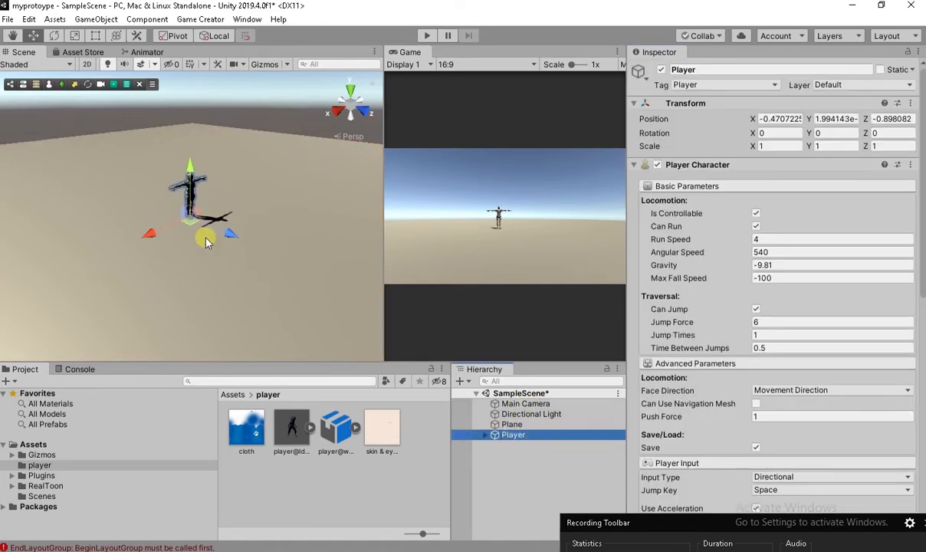
mouse_move(191, 195)
middle_mouse_down()
mouse_move(210, 216)
mouse_move(200, 204)
middle_mouse_up()
scroll(201, 206, "up", 10)
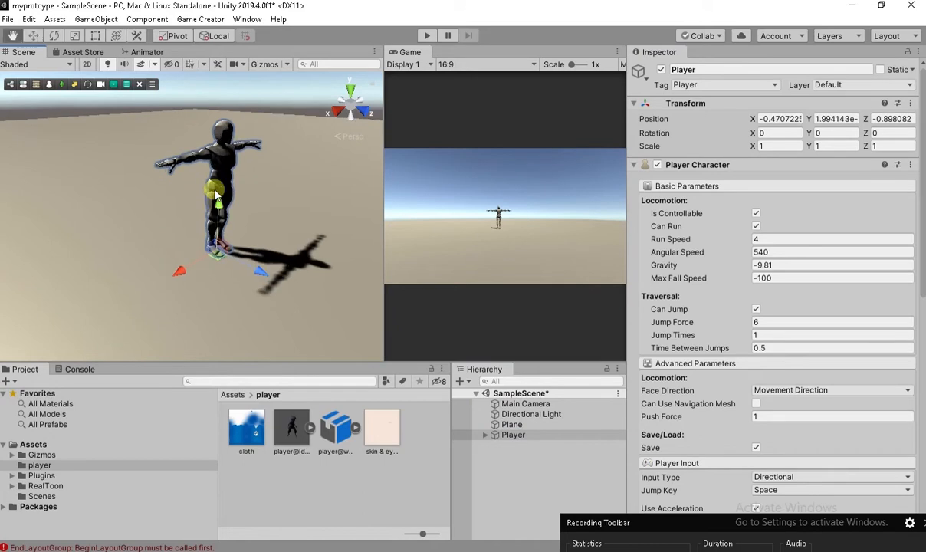
left_click_drag(176, 237, 300, 244, "alt")
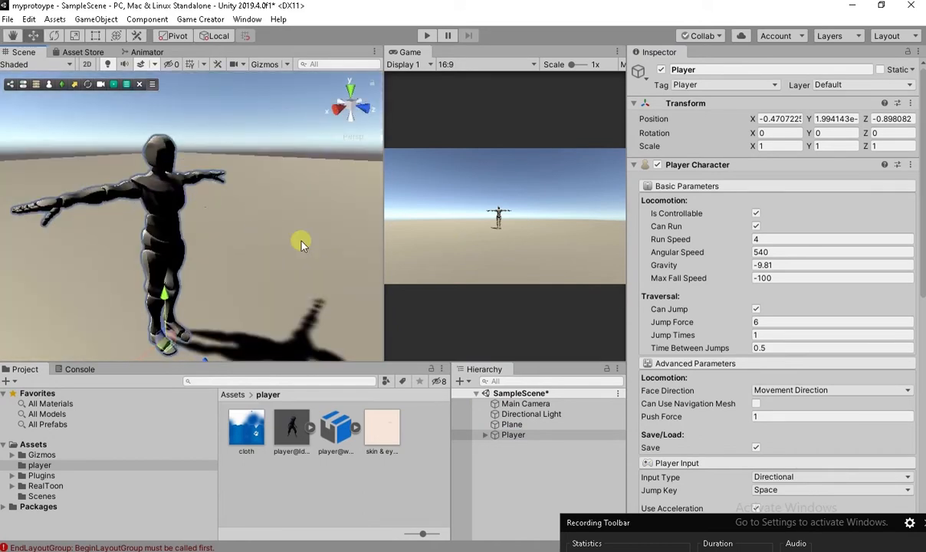
Show the Scene view gizmos and rotate the Directional Light to -105.24 on Y so it lights the character's front.
left_click(532, 414)
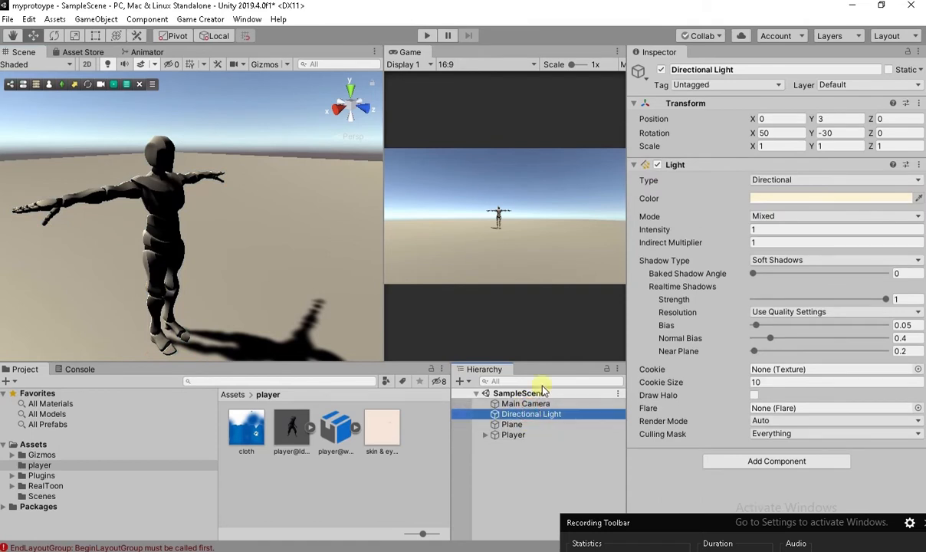
scroll(244, 196, "down", 5)
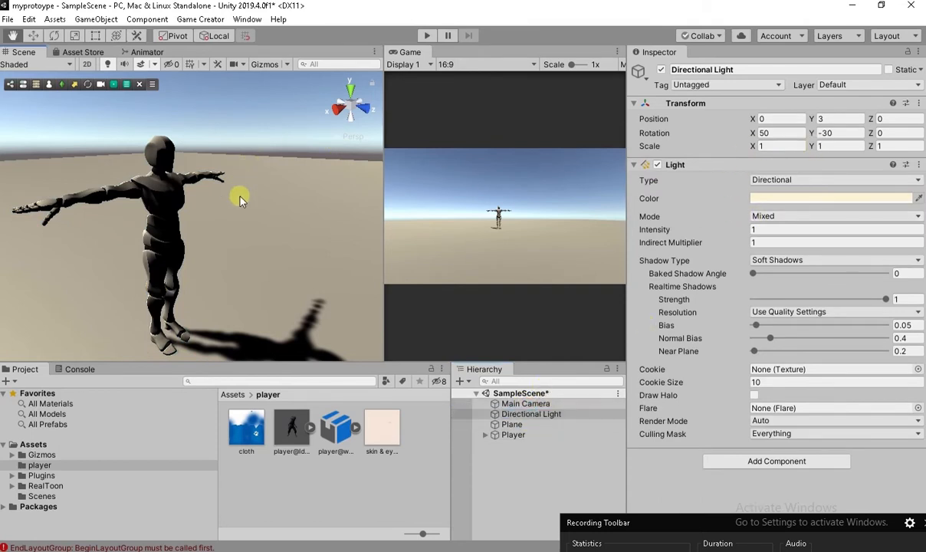
middle_click_drag(247, 205, 220, 186)
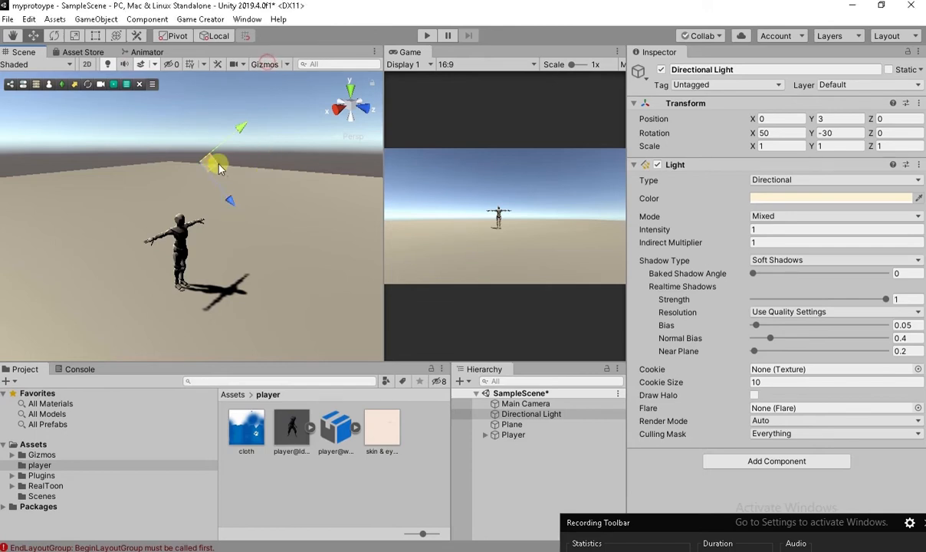
left_click(263, 64)
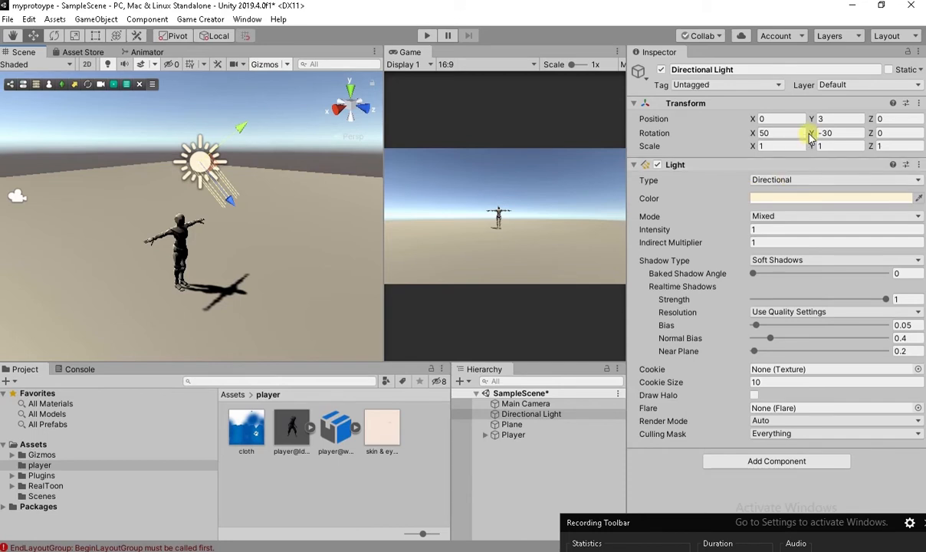
left_click_drag(811, 133, 730, 136)
left_click_drag(738, 150, 201, 229)
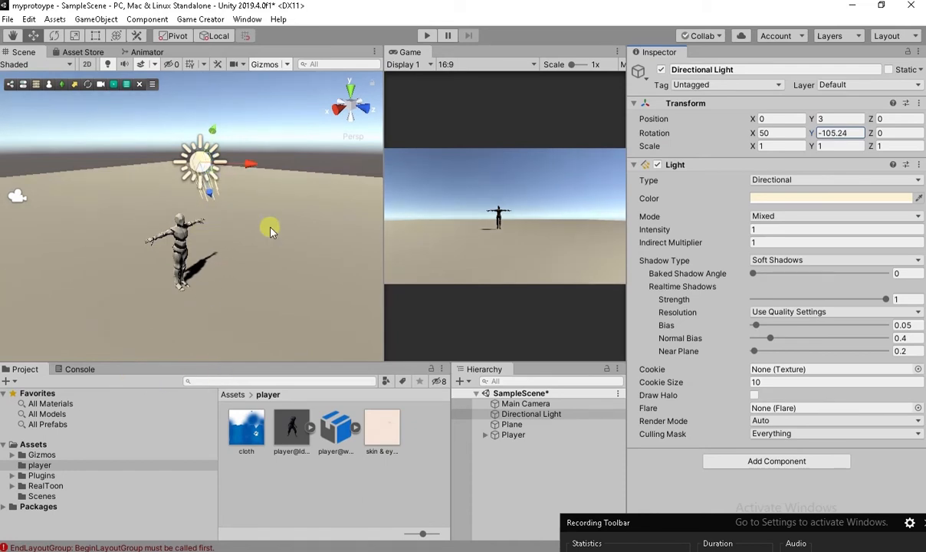
Set the Directional Light's intensity to 1.2.
scroll(210, 249, "up", 5)
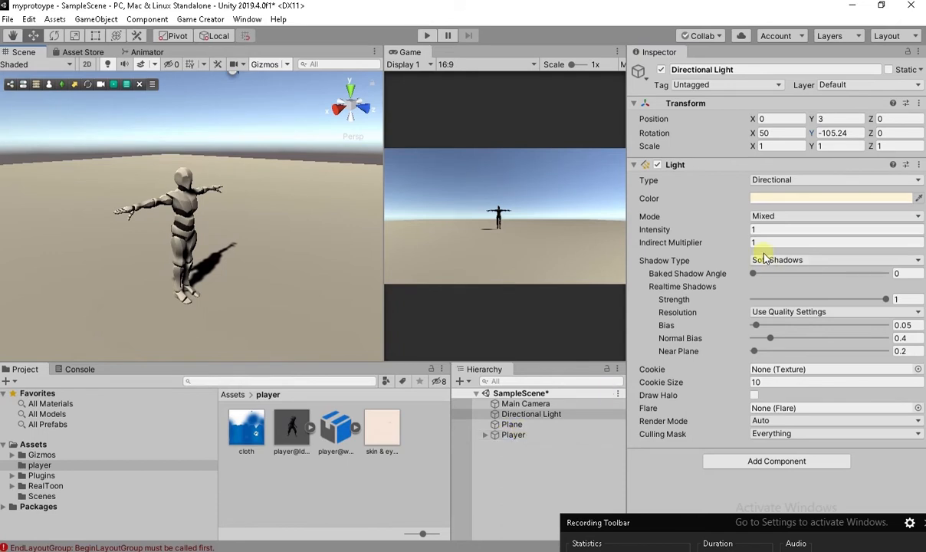
left_click_drag(747, 229, 755, 230)
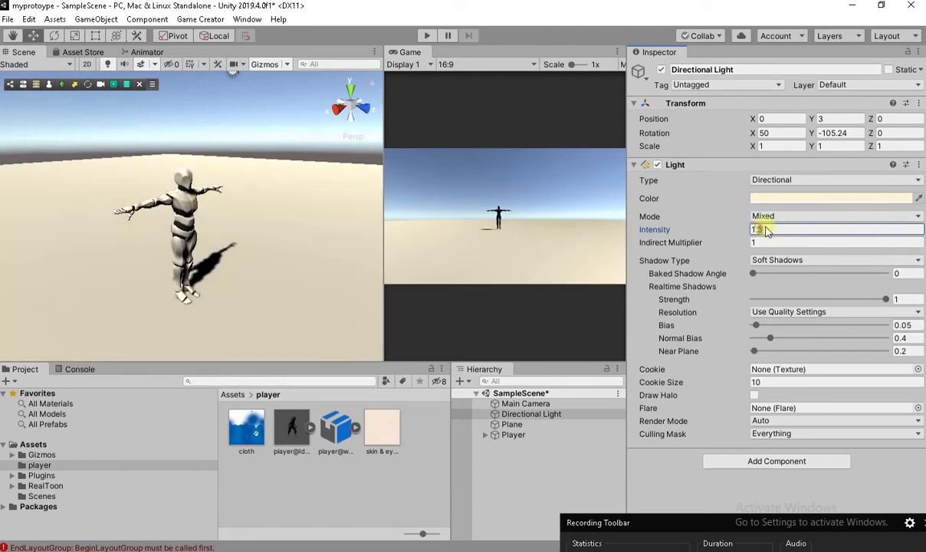
type("1.2")
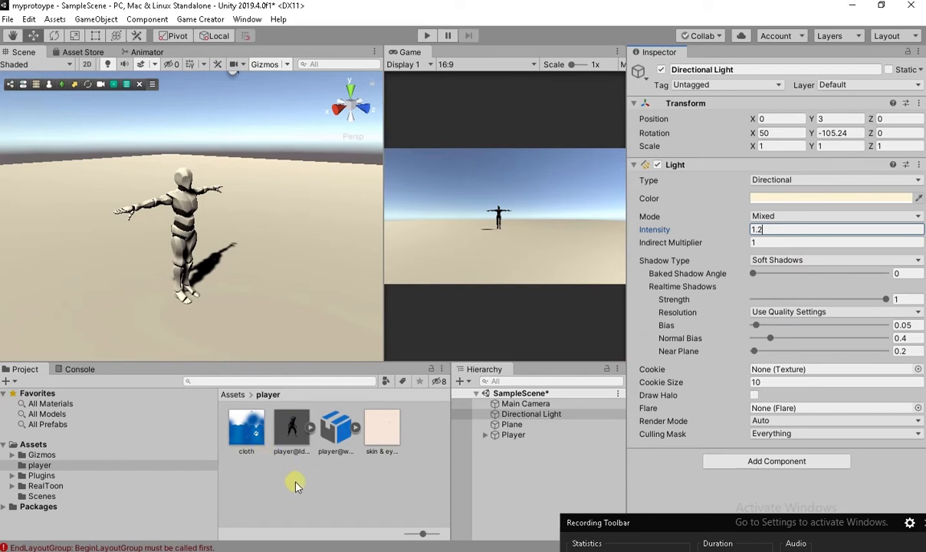
Replace the Player's default character model with the player@Idle model in its Character Animator component.
left_click(521, 435)
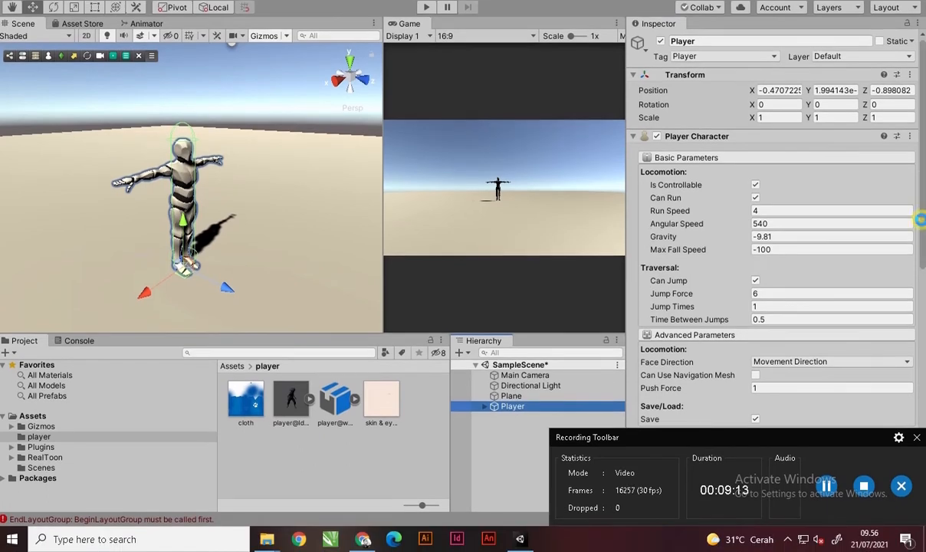
left_click_drag(923, 230, 914, 429)
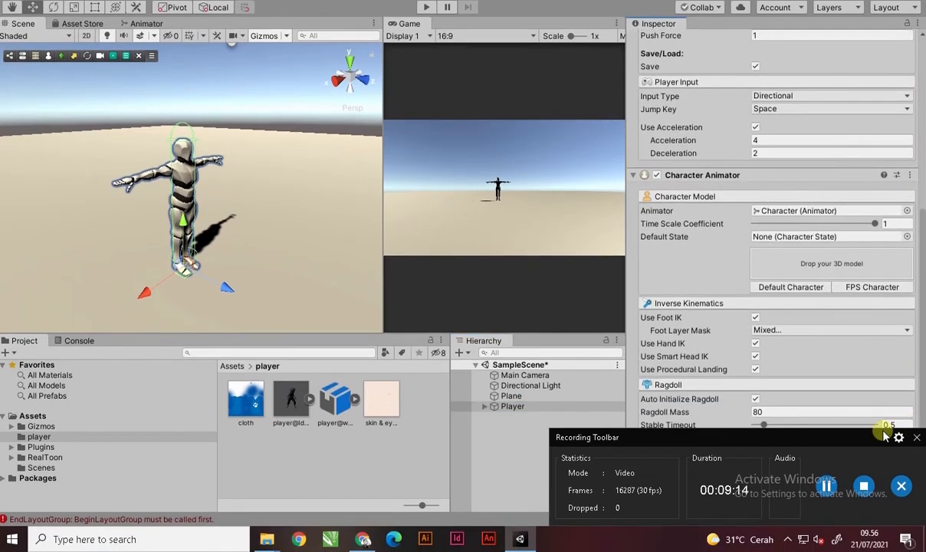
left_click_drag(743, 437, 750, 523)
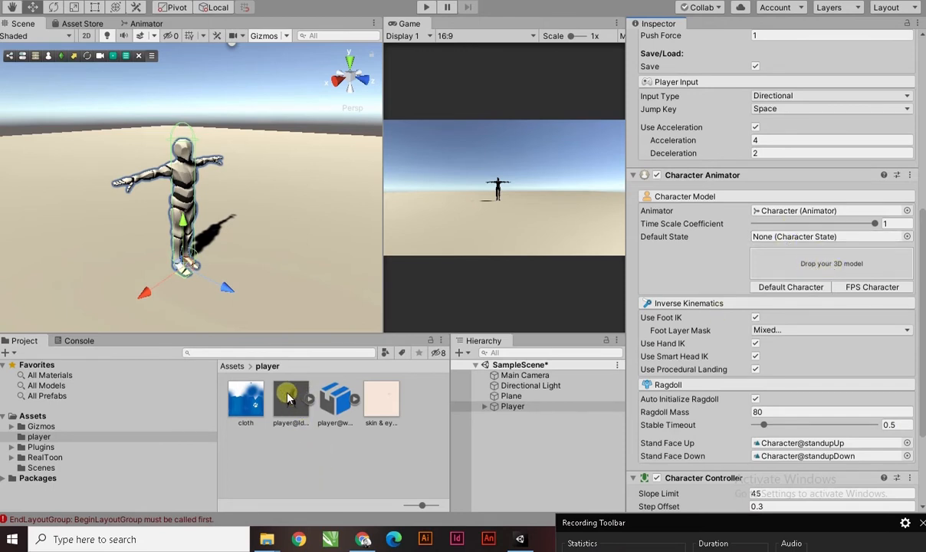
left_click_drag(290, 398, 794, 267)
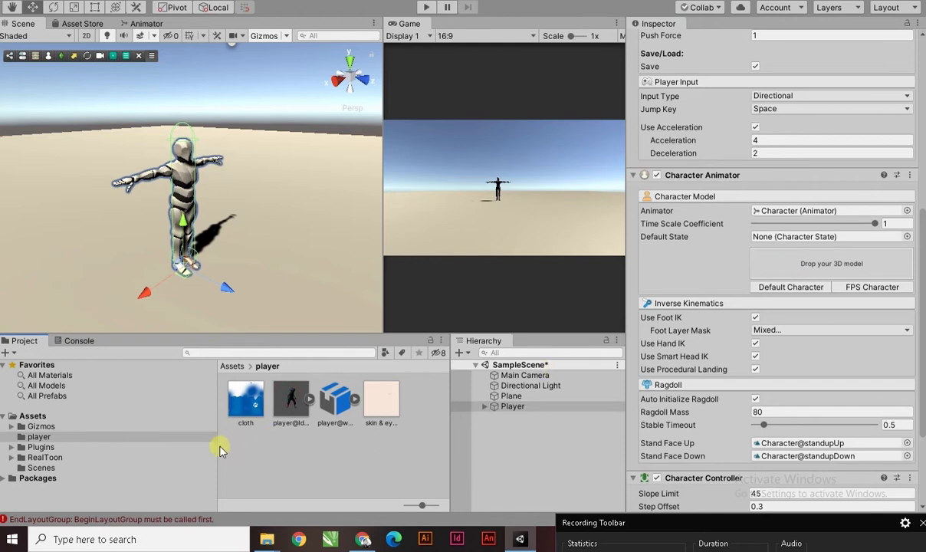
left_click_drag(278, 387, 813, 263)
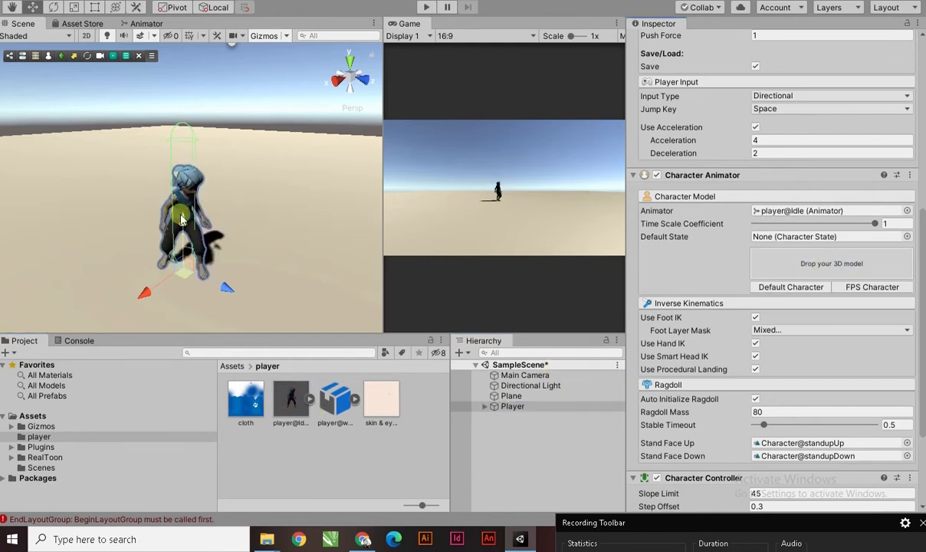
middle_click_drag(182, 216, 201, 212)
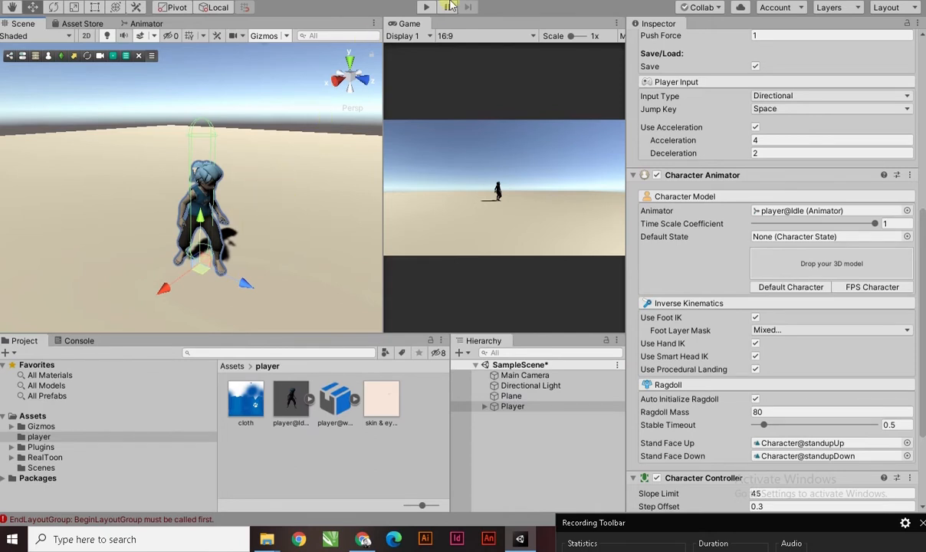
Widen the Game view and play-test the new character by running it toward and away from the camera.
left_click_drag(382, 143, 361, 138)
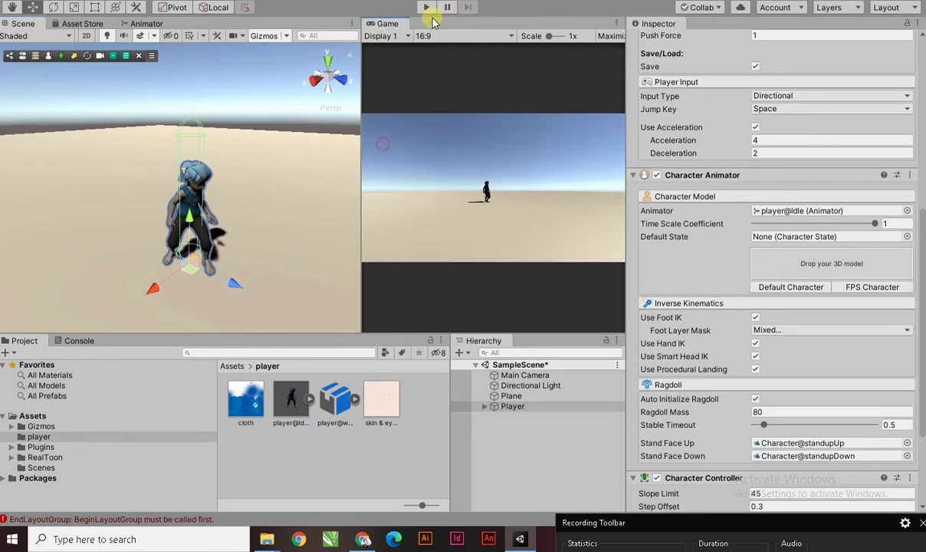
left_click(427, 7)
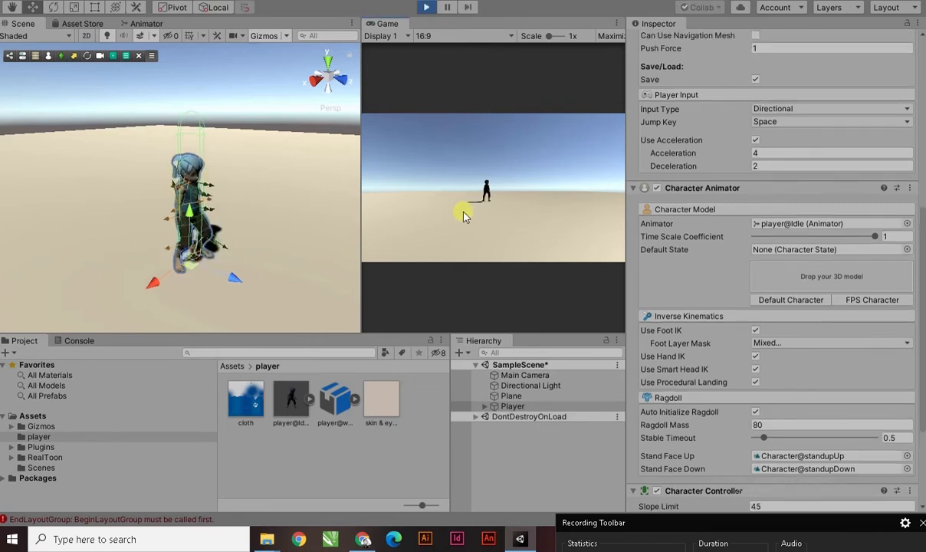
key("s")
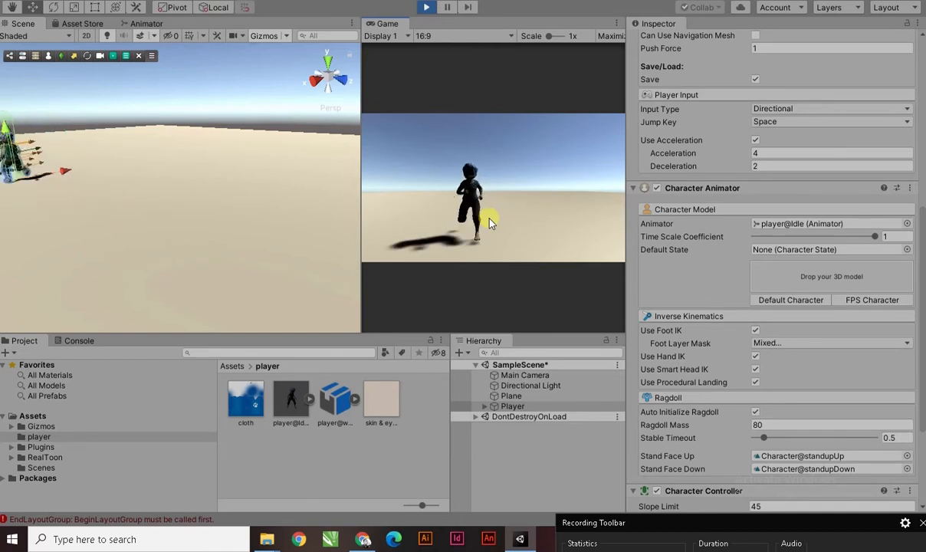
key("w")
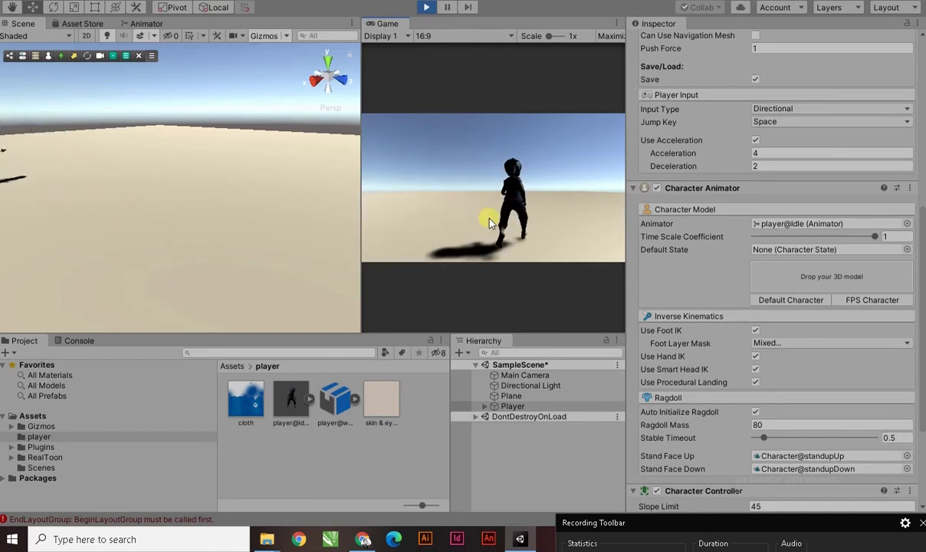
left_click(427, 10)
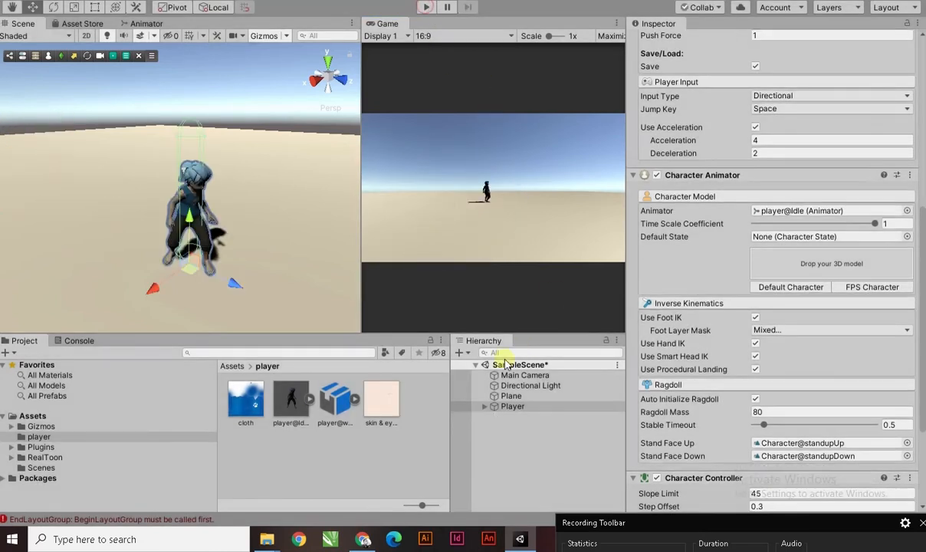
Add a Game Creator Camera Motor object to SampleScene.
right_click(527, 418)
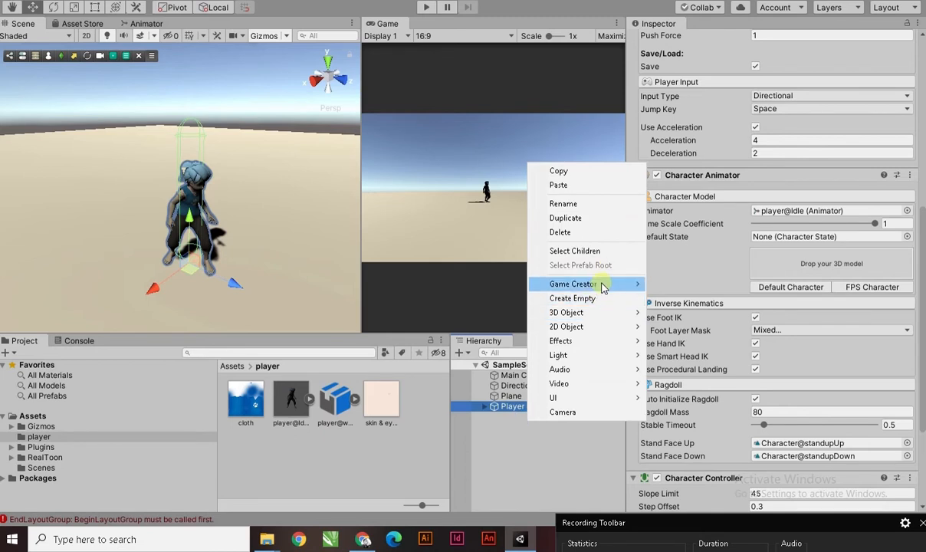
mouse_move(602, 285)
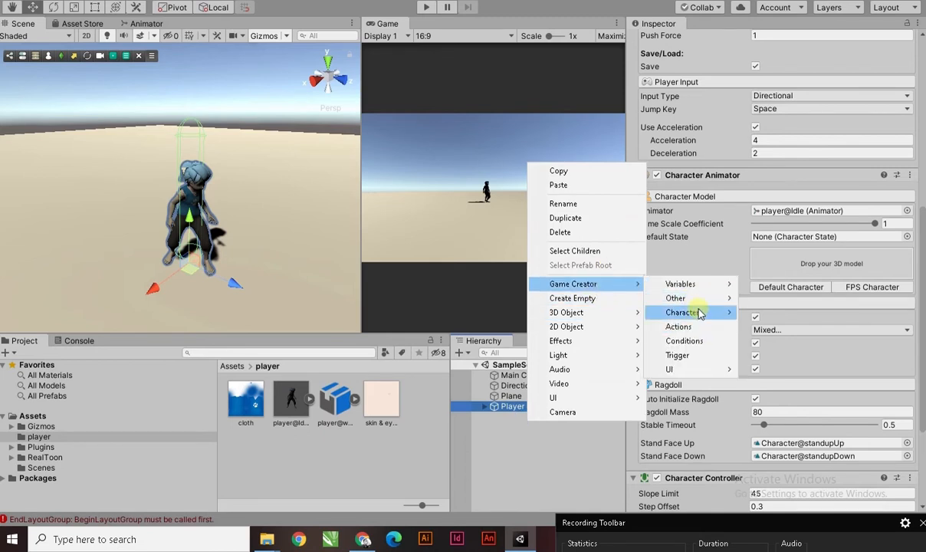
mouse_move(699, 300)
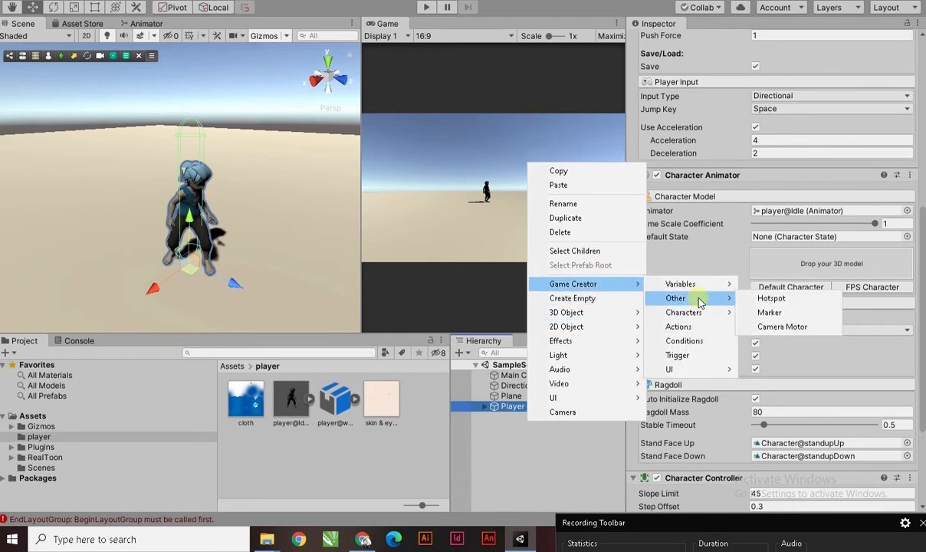
left_click(804, 335)
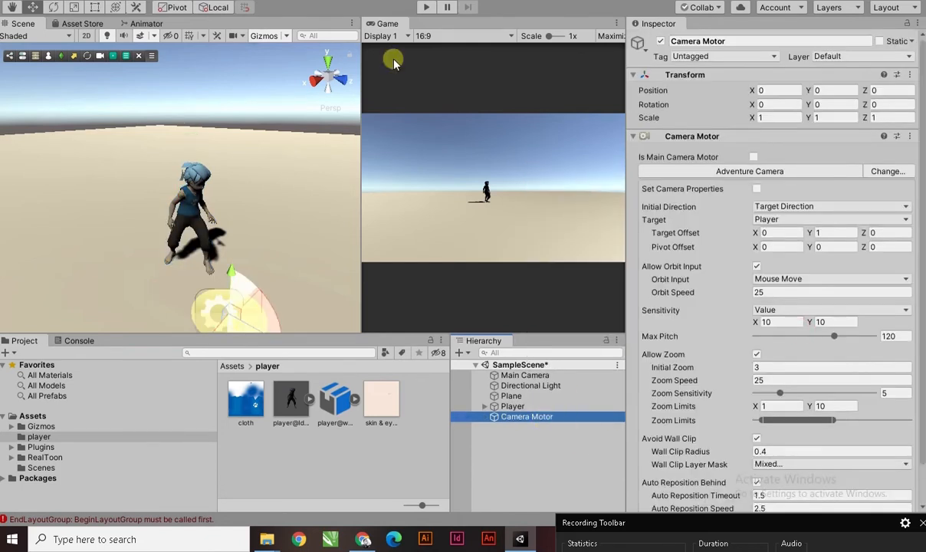
Play-test how the camera follows the Player with the Camera Motor in the scene, and stop the game.
left_click(427, 7)
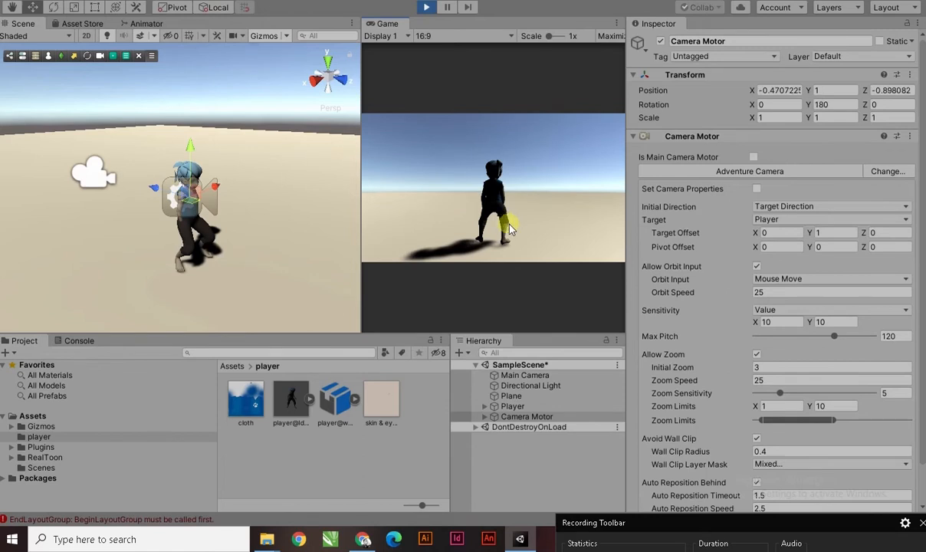
key("w")
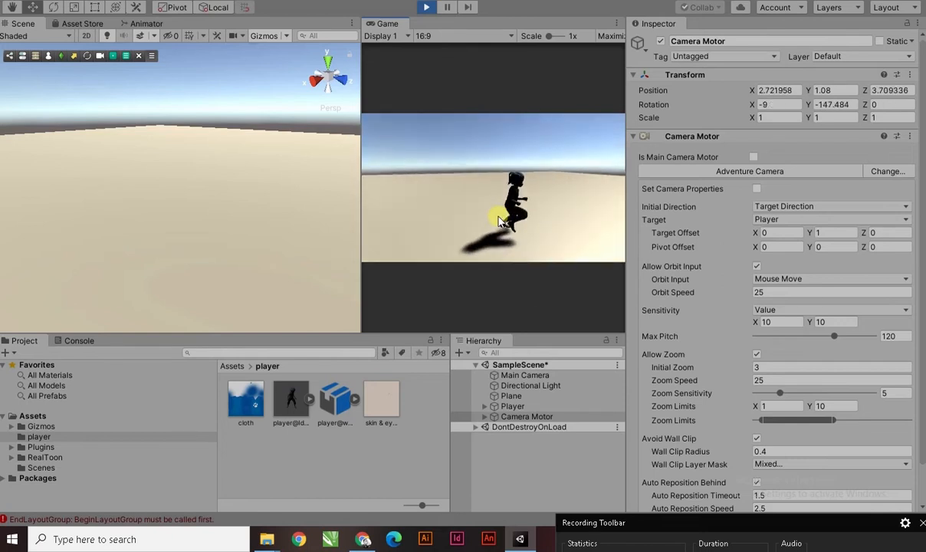
left_click(428, 8)
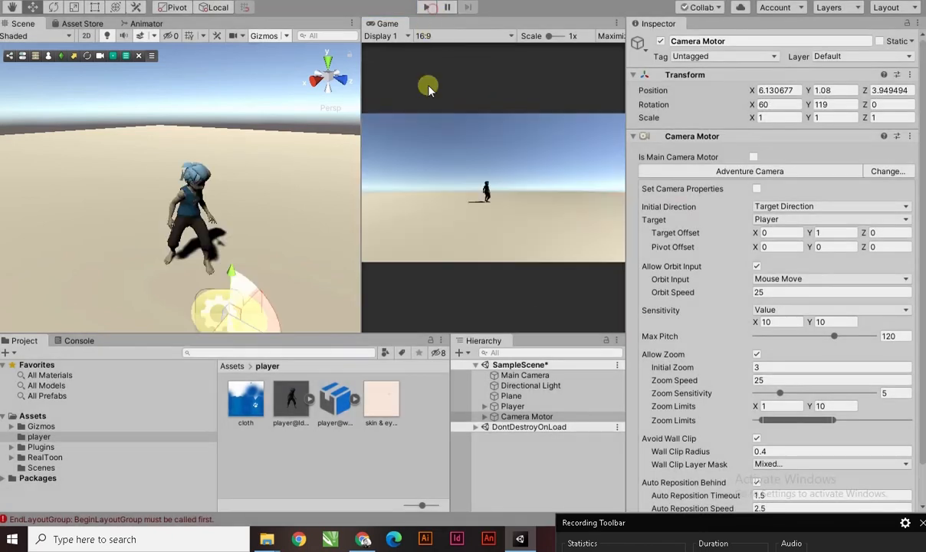
Expand the player@Idle model asset and inspect its embedded cloth, hair, katok and skin & eye materials.
left_click(307, 397)
scroll(335, 447, "down", 2)
scroll(335, 447, "down", 1)
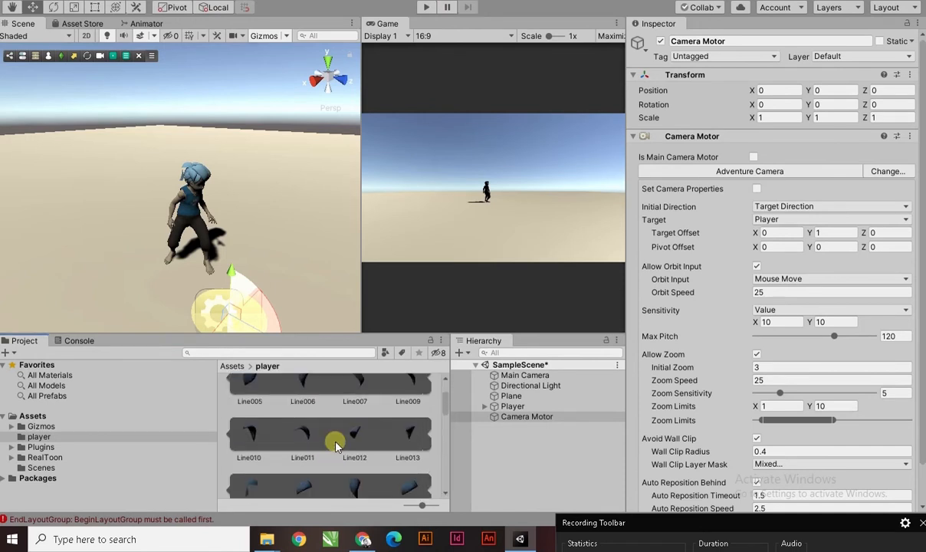
scroll(342, 445, "down", 2)
scroll(353, 441, "up", 4)
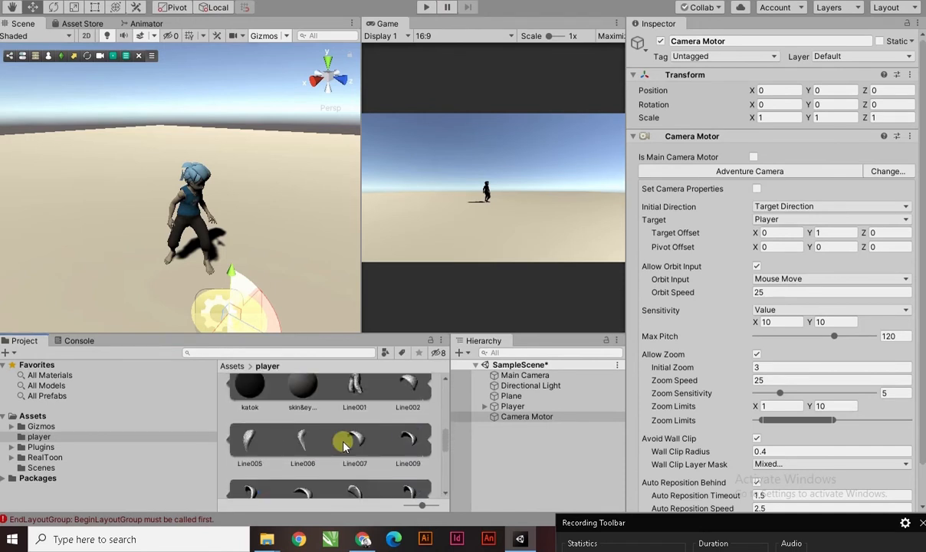
scroll(360, 437, "up", 1)
left_click(356, 409)
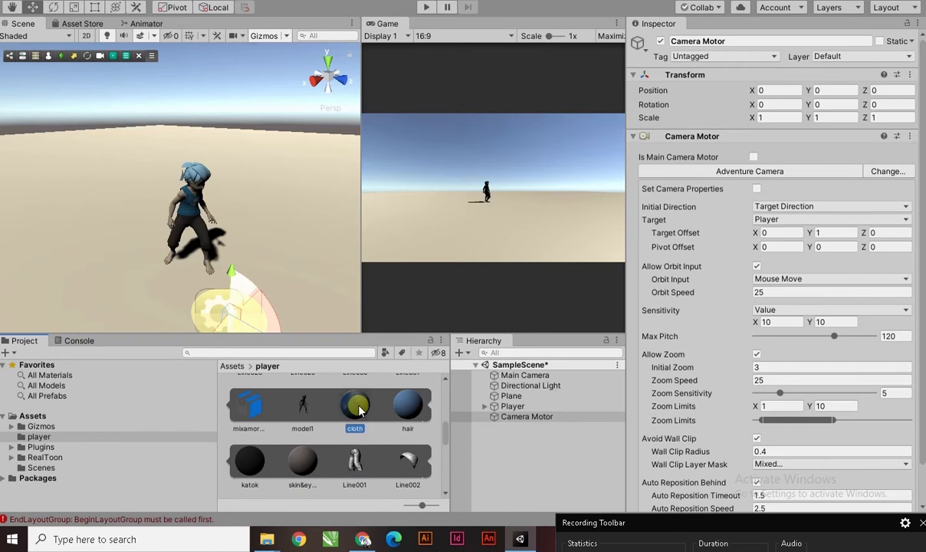
left_click(409, 408)
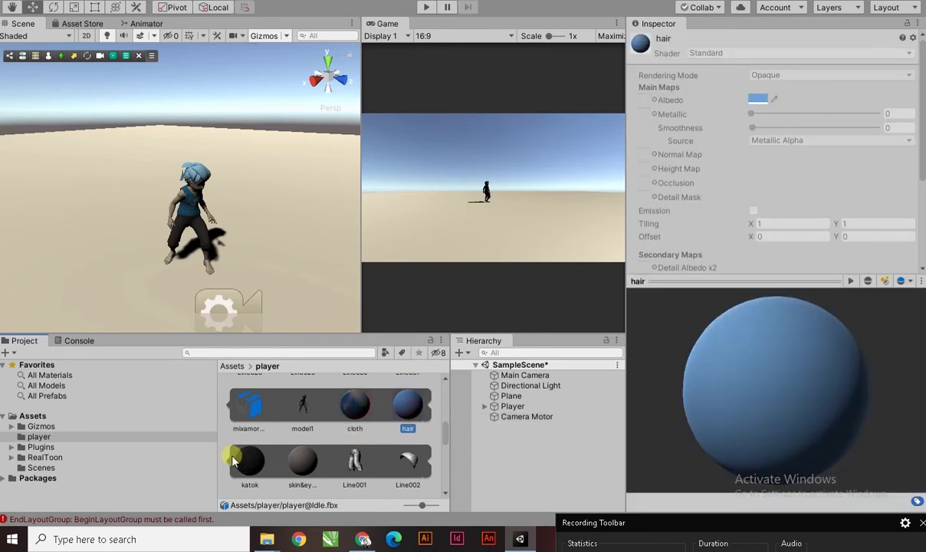
left_click(247, 460)
left_click(306, 458)
left_click(361, 428)
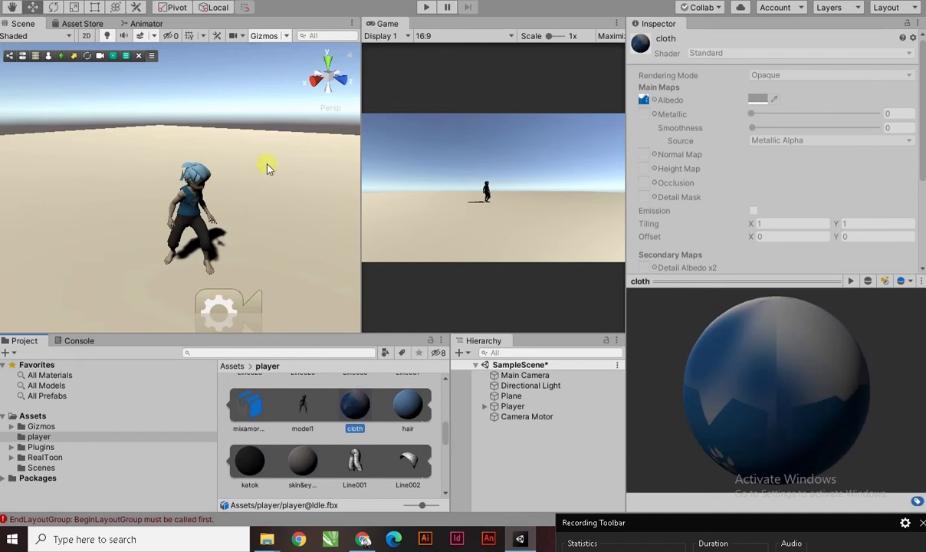
View the character up close and check its hair, katok, skin & eye and cloth materials again.
scroll(233, 201, "up", 6)
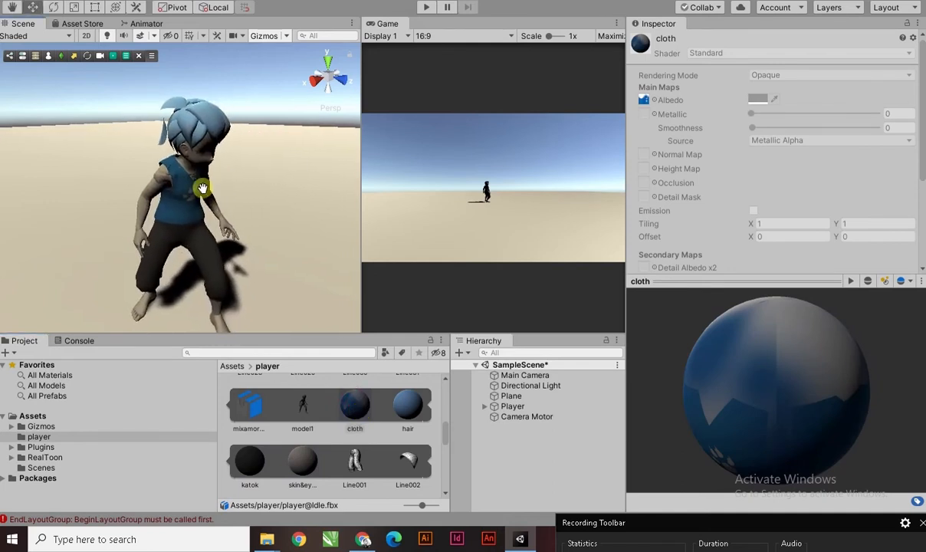
left_click(414, 408)
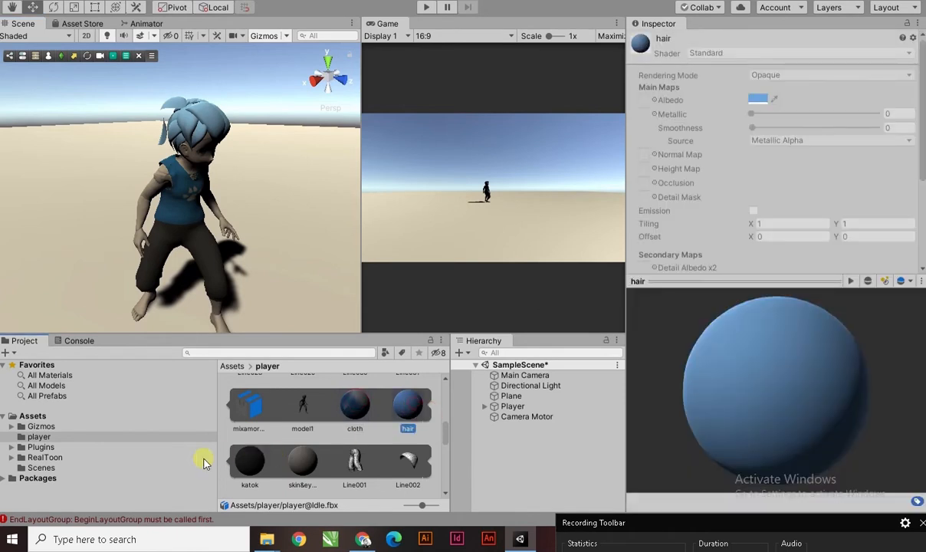
left_click(244, 463)
left_click(305, 460)
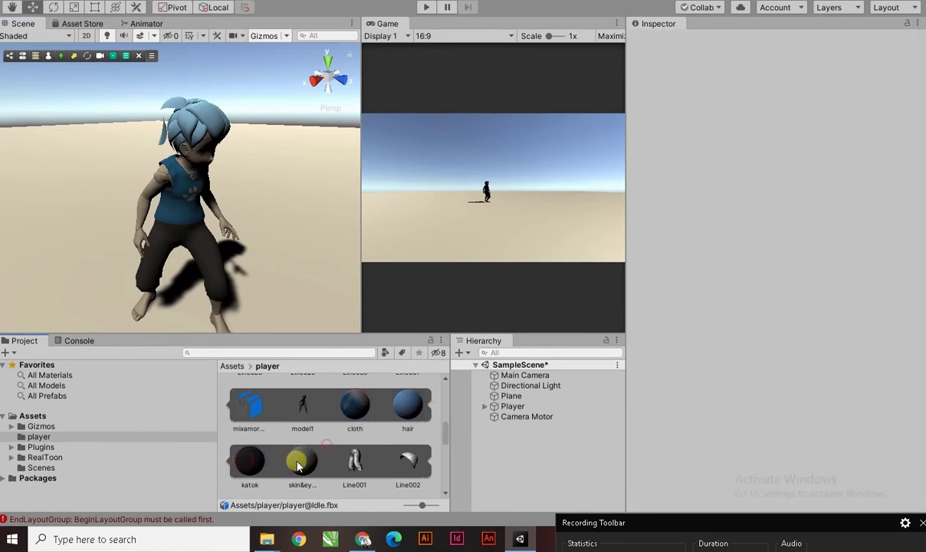
left_click(354, 409)
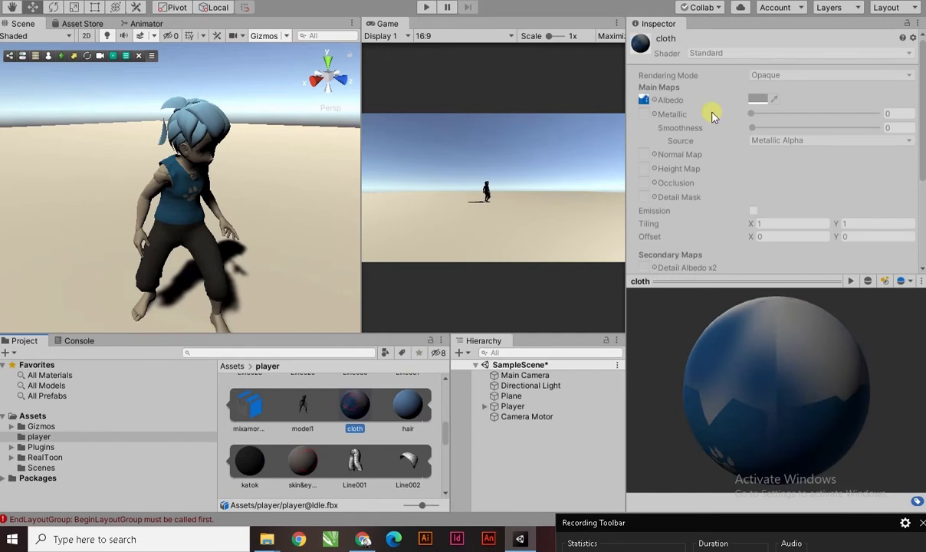
Create a material preset from the model's embedded cloth material and rename the new material CLOTH.
left_click(913, 37)
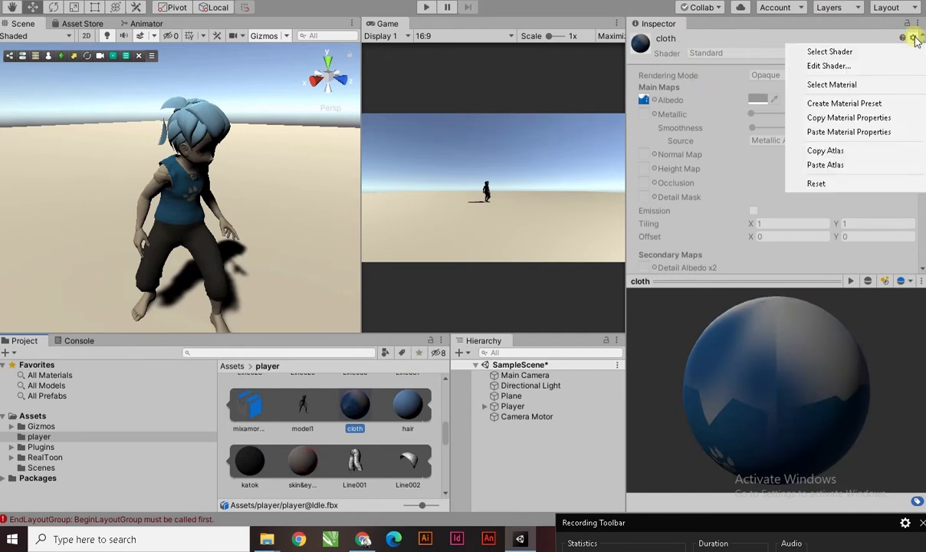
left_click(847, 104)
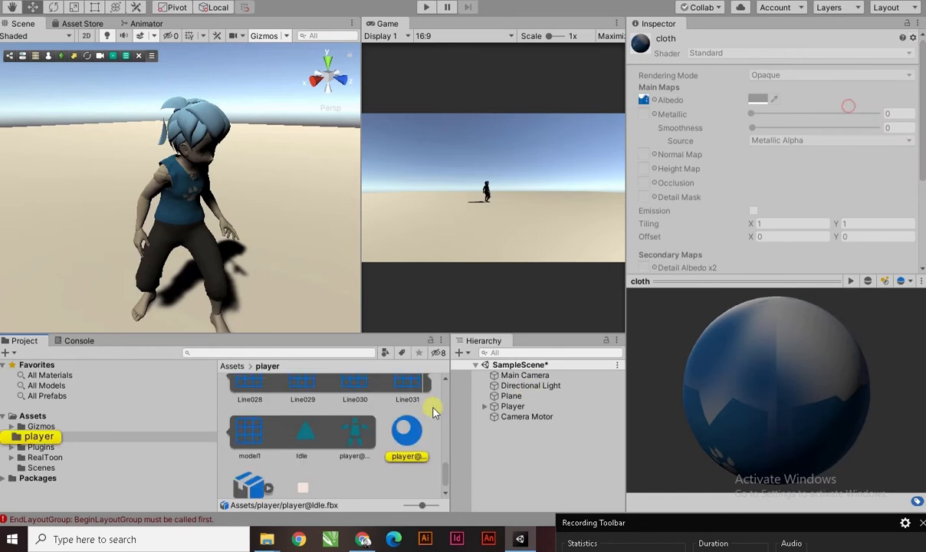
left_click(407, 454)
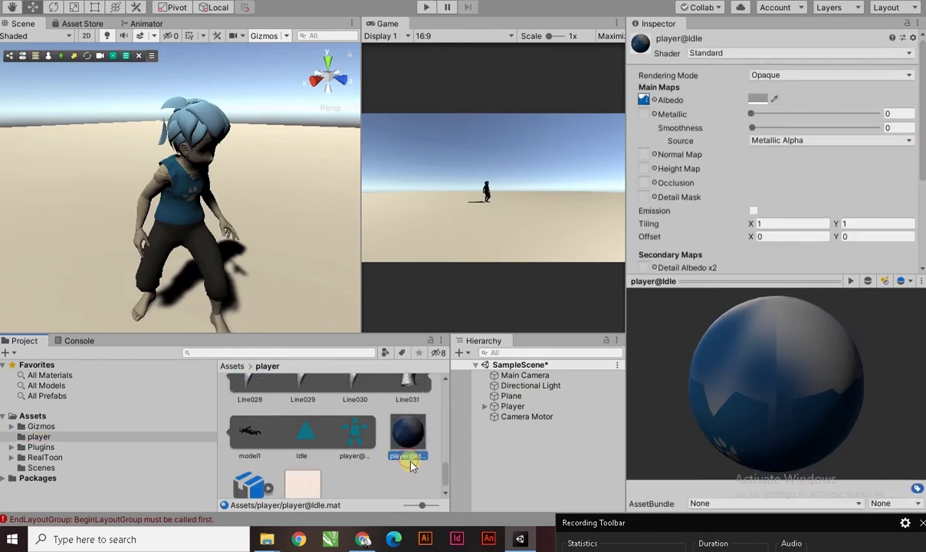
left_click(407, 458)
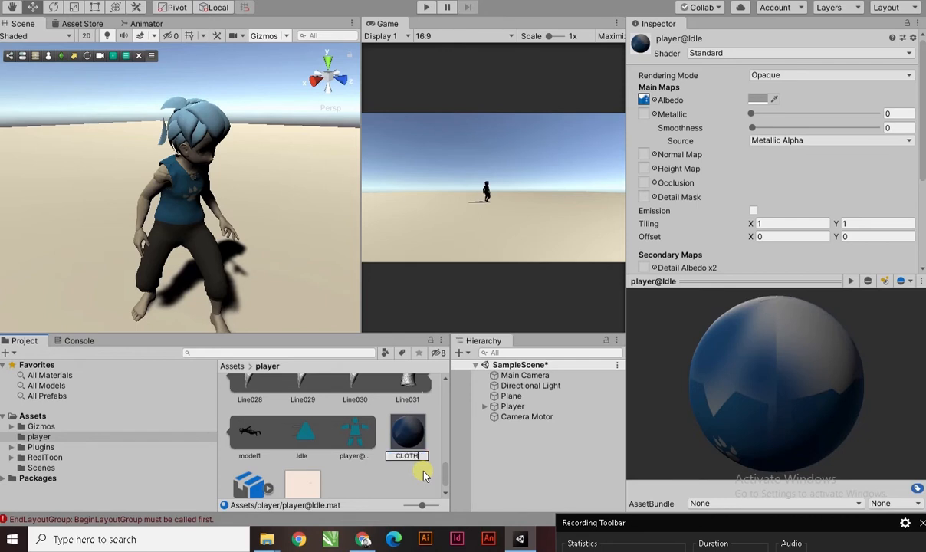
key("Return")
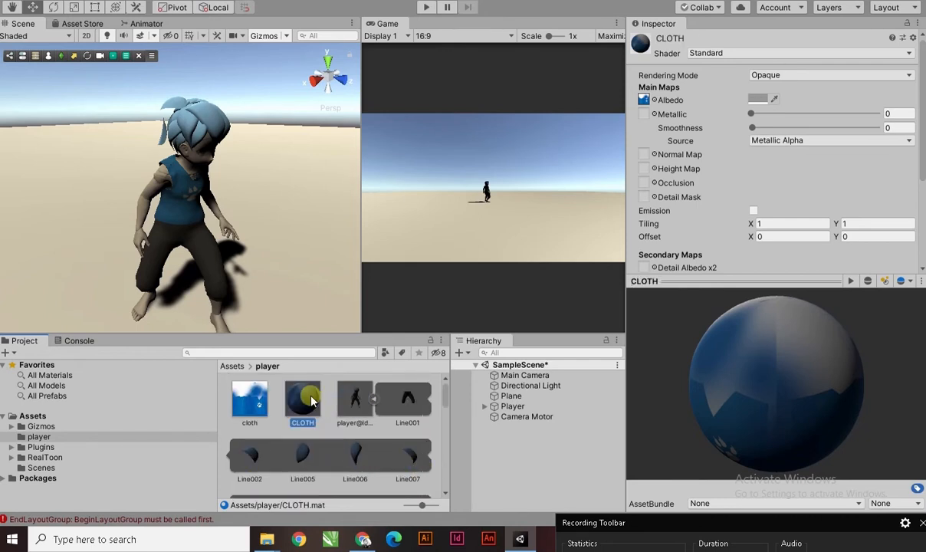
Check the shaders offered for CLOTH, and browse the RealToon assets to the Built-In RP [3D] folder in RealToon Shader Packages.
left_click(782, 54)
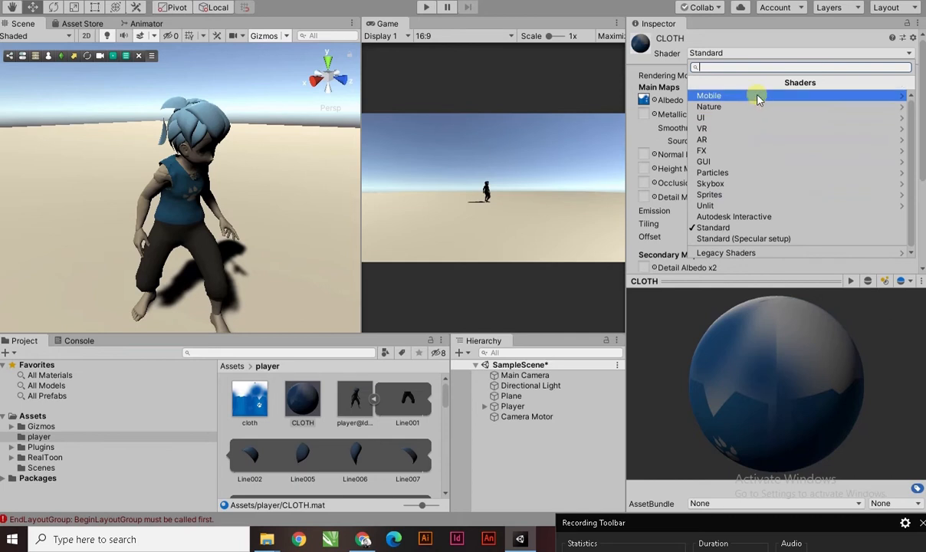
left_click(541, 438)
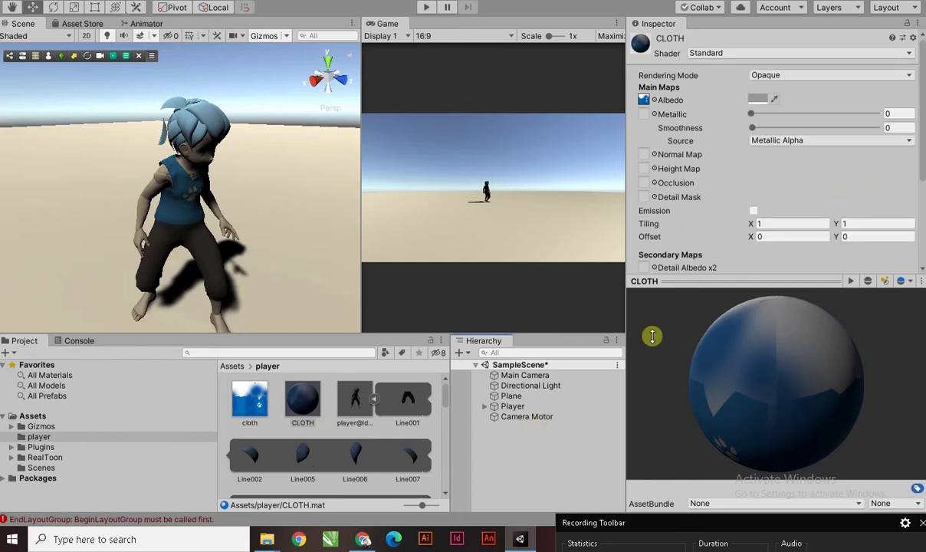
left_click(58, 457)
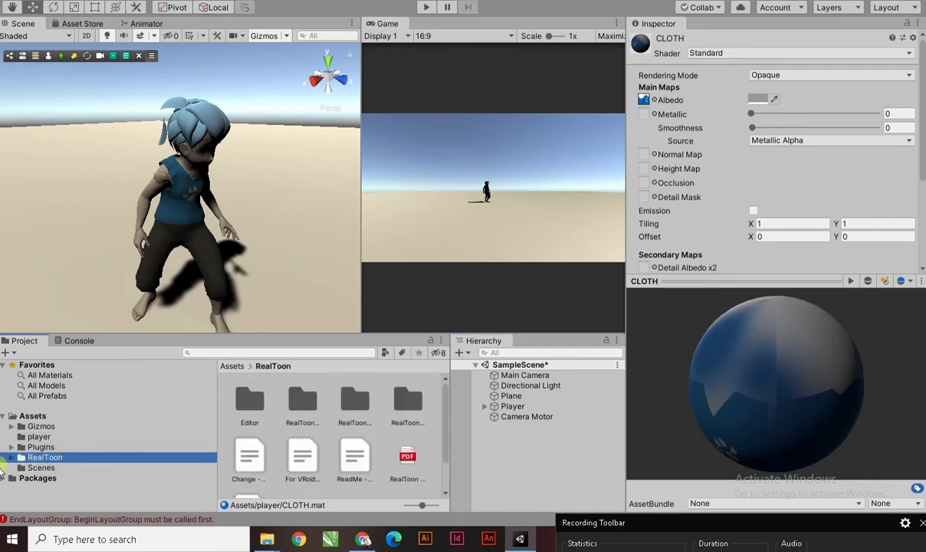
left_click(13, 457)
scroll(76, 464, "down", 1)
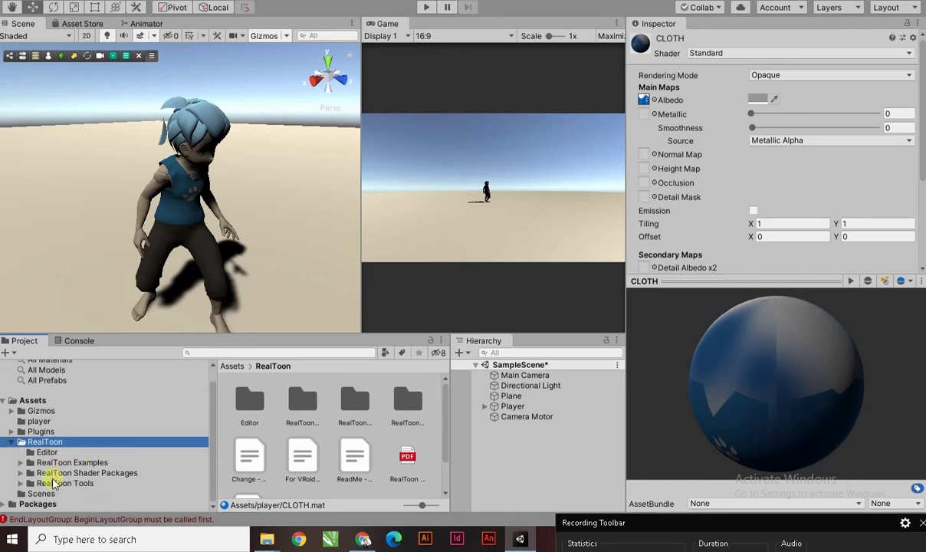
left_click(20, 484)
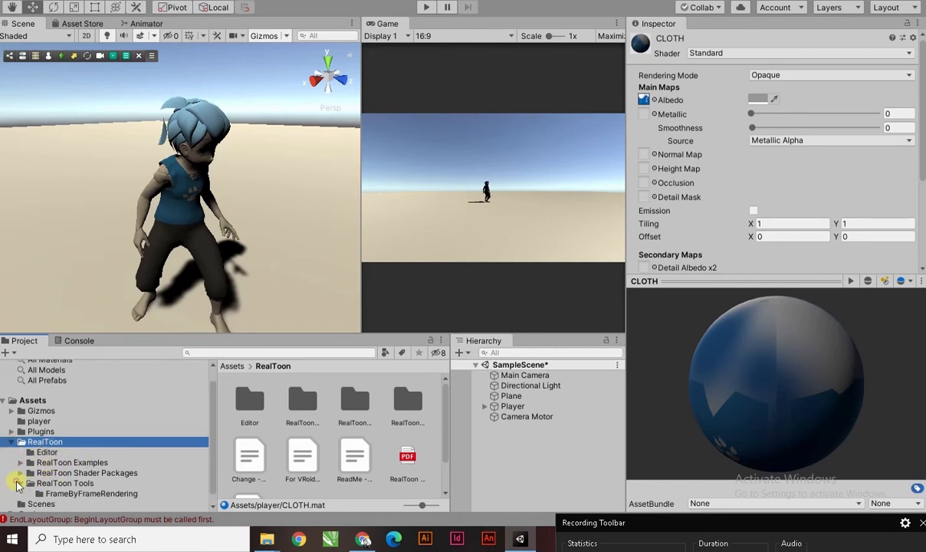
scroll(51, 454, "down", 1)
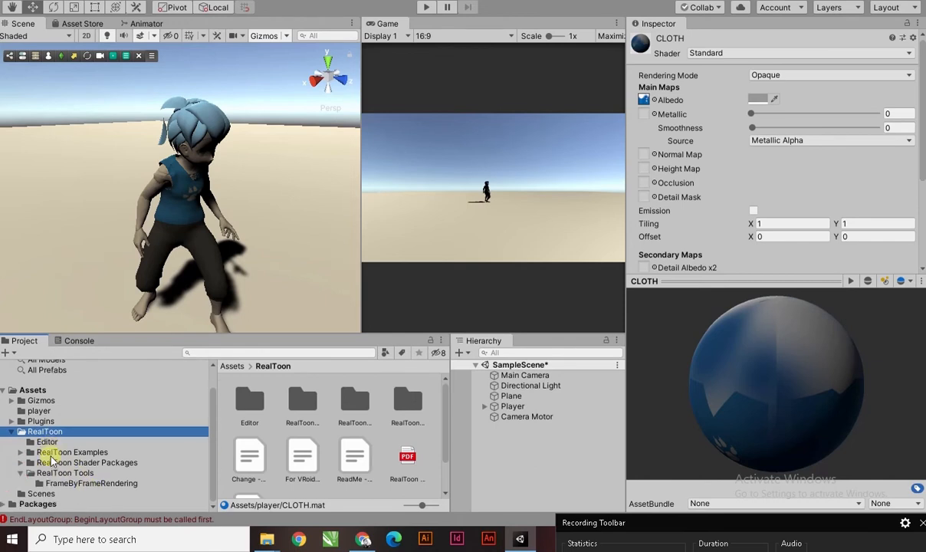
left_click(46, 441)
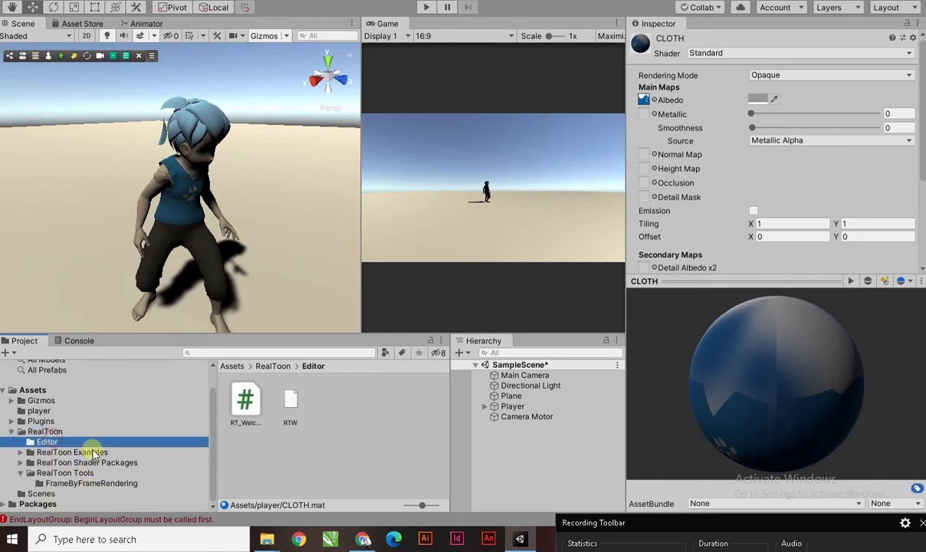
left_click(20, 463)
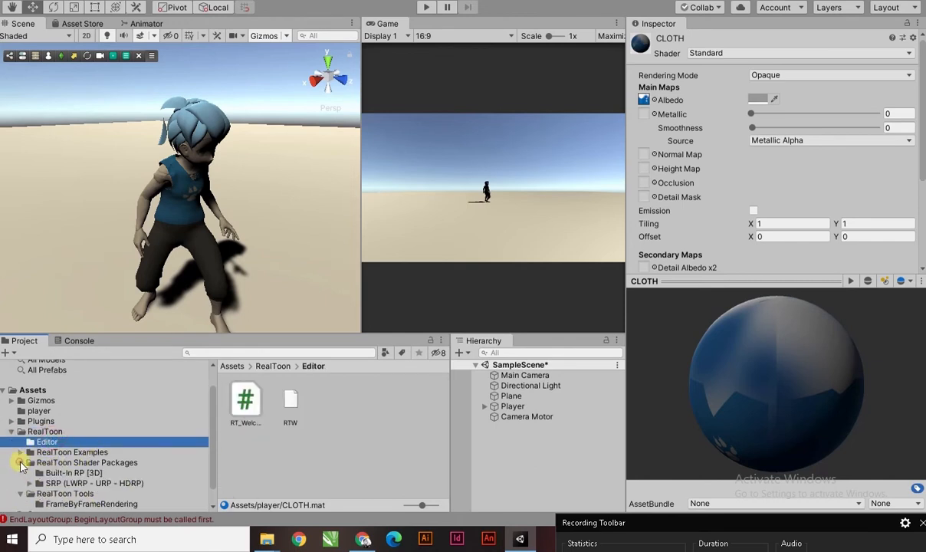
left_click(48, 474)
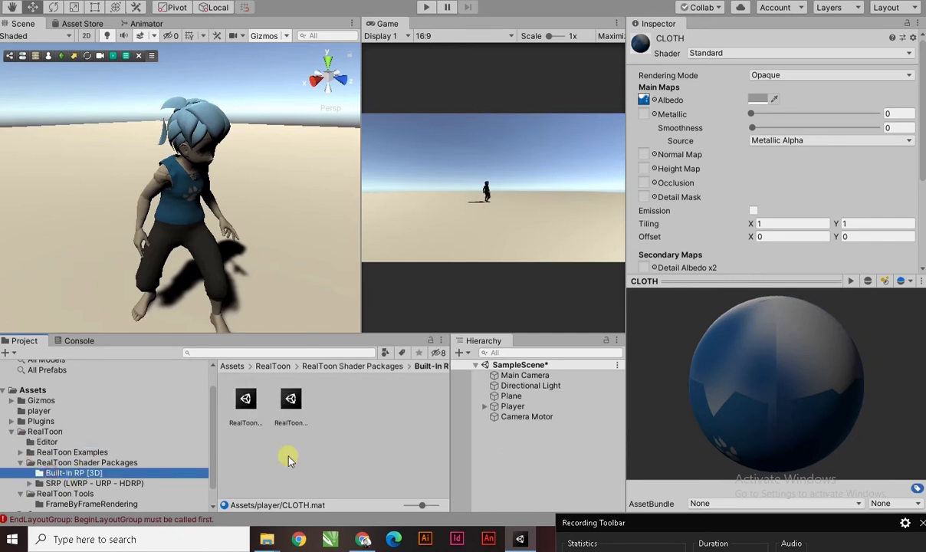
Compare the two Built-In RP [3D] shader packages and import all files of the Unity 2019 and Later one.
left_click(245, 401)
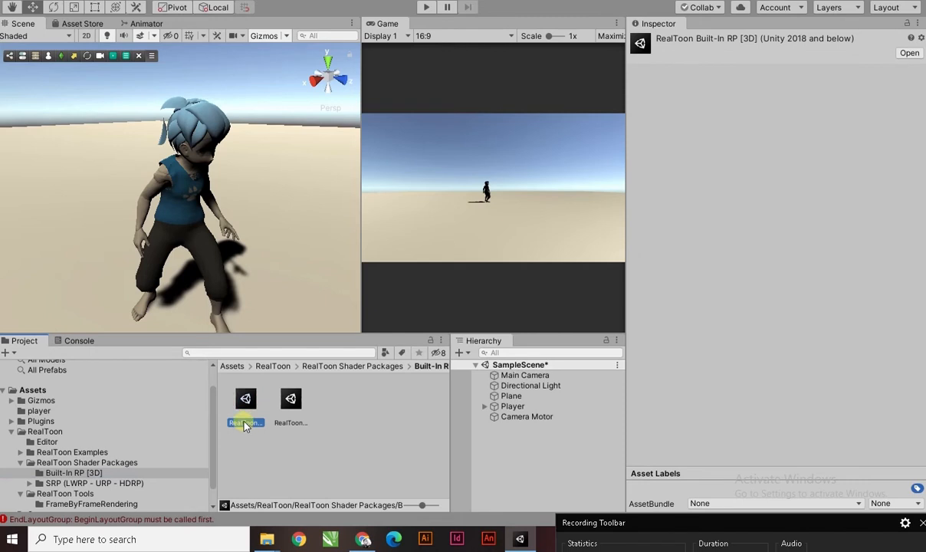
left_click(301, 409)
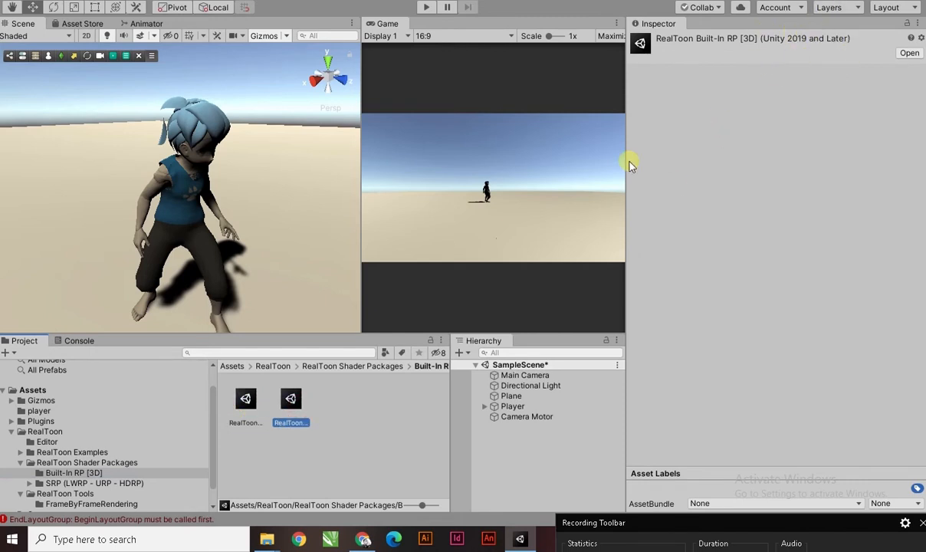
left_click(237, 390)
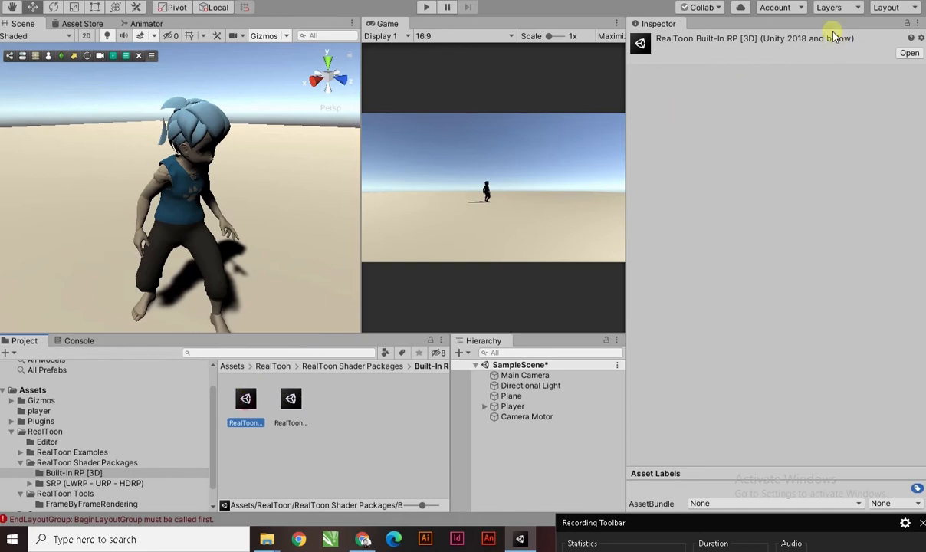
left_click(290, 398)
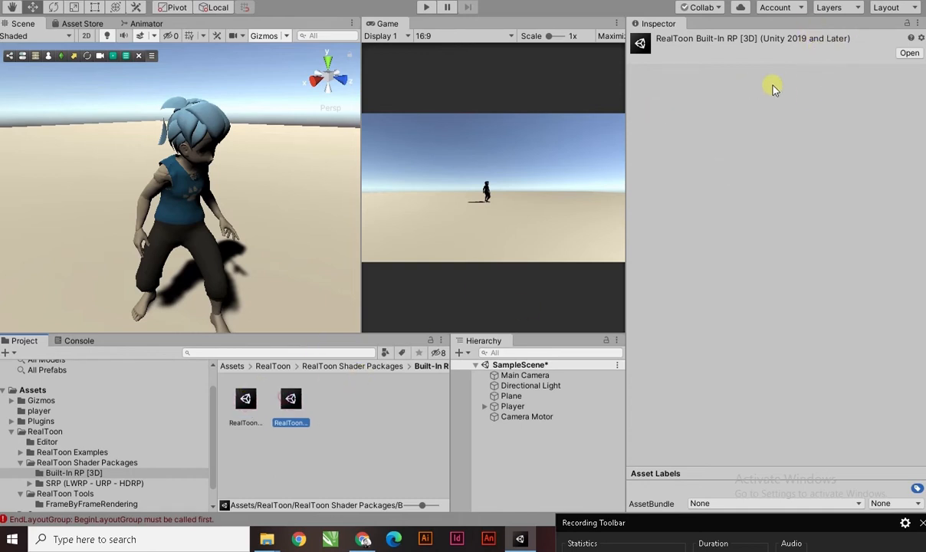
double_click(290, 405)
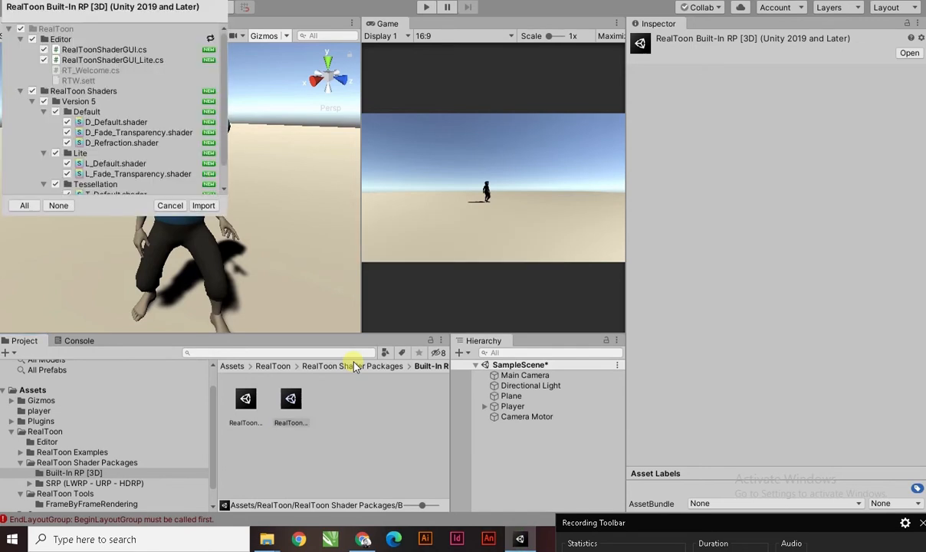
left_click(203, 206)
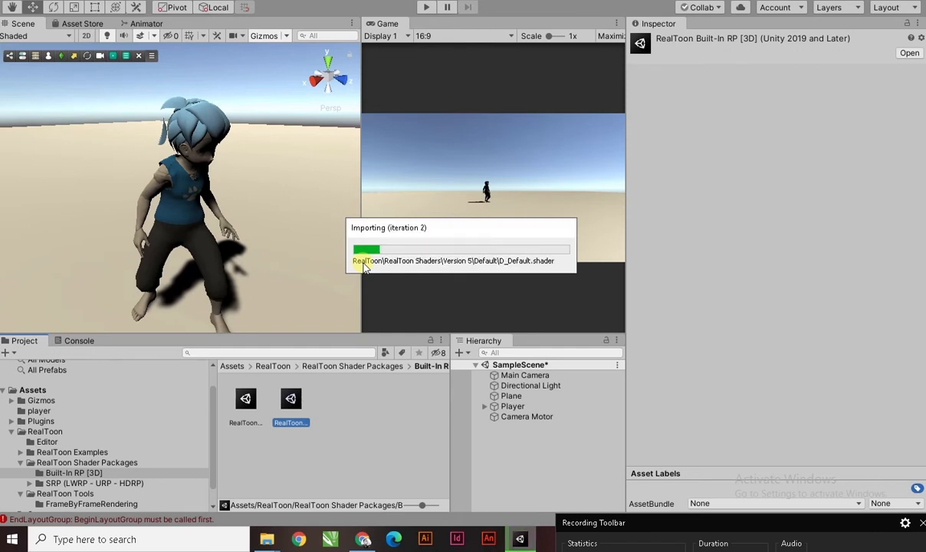
mouse_move(647, 511)
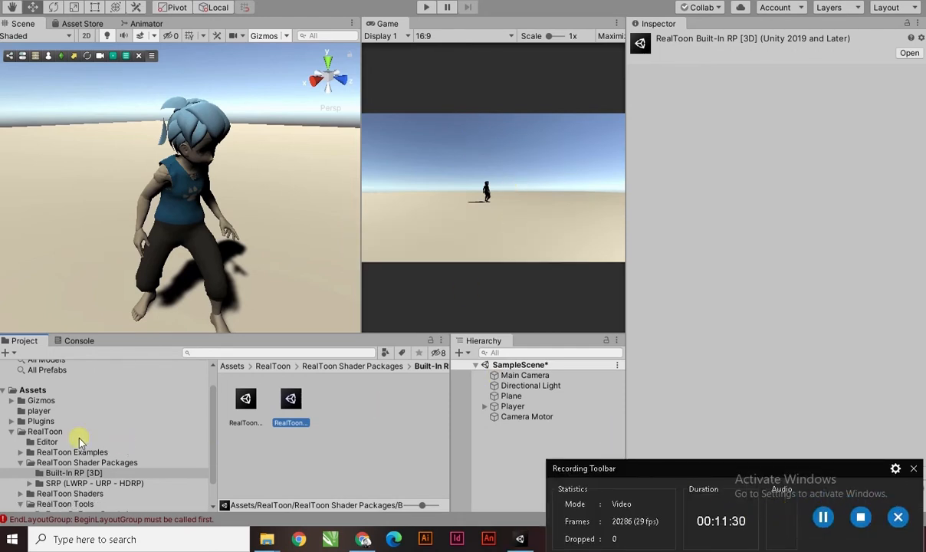
Assign the RealToon/Version 5/Default/Default shader to the CLOTH material in the player folder.
left_click(30, 389)
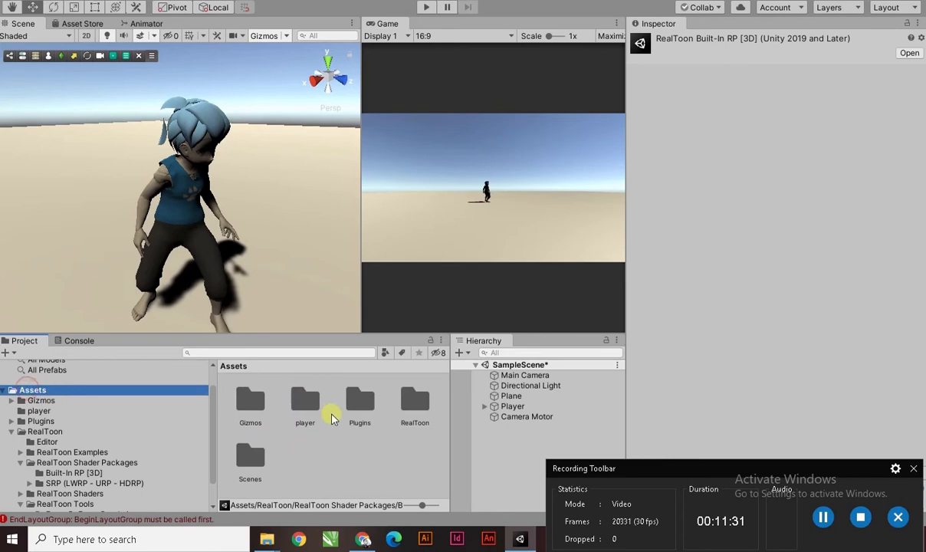
double_click(305, 400)
left_click(309, 393)
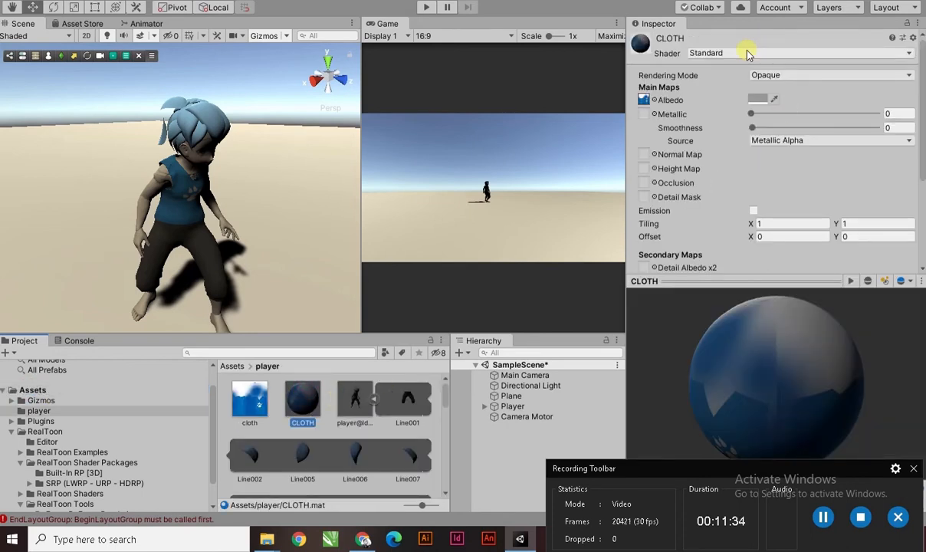
left_click(749, 54)
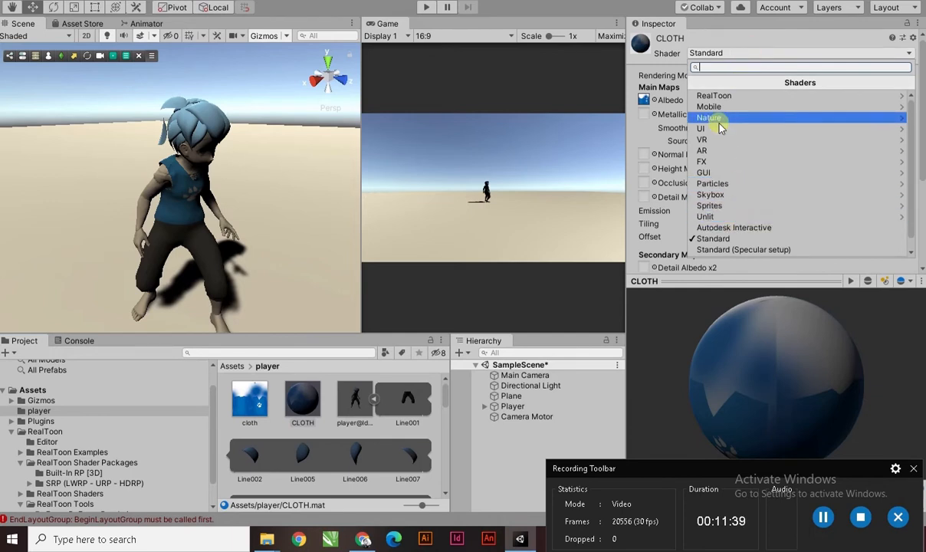
left_click(717, 96)
left_click(721, 97)
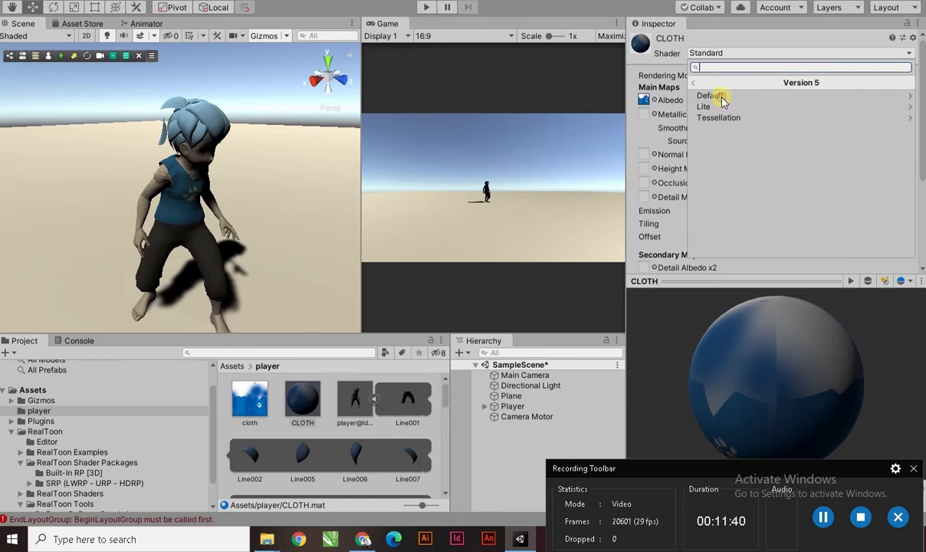
left_click(720, 98)
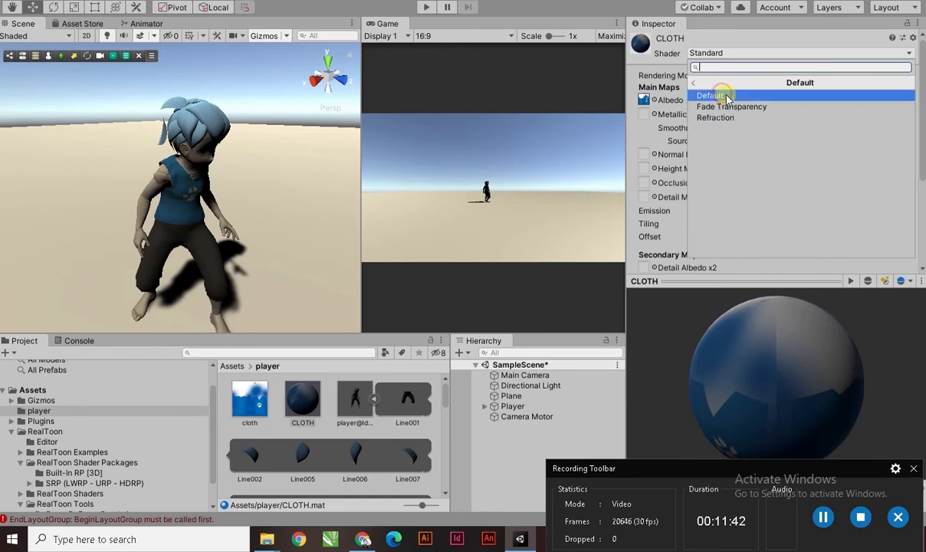
left_click(726, 97)
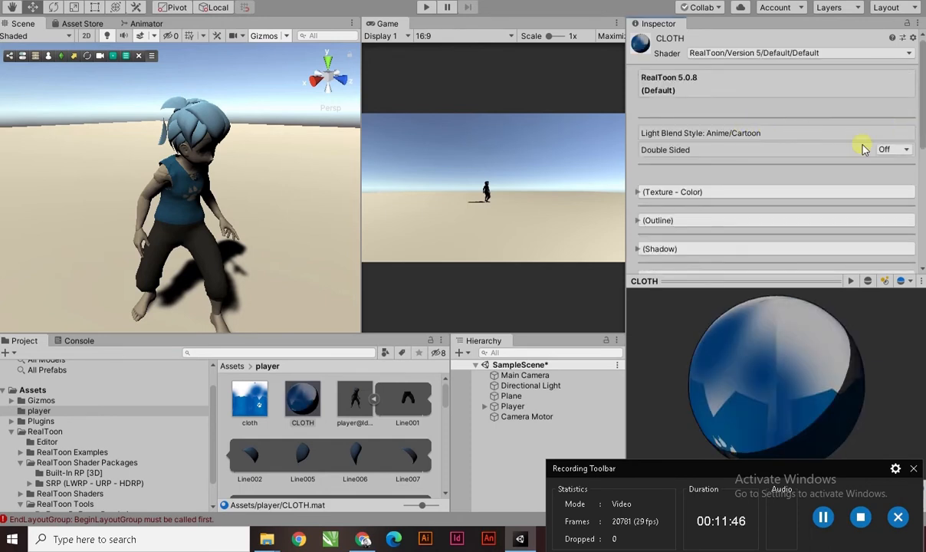
Apply the CLOTH material to the character's shirt and check it up close in the scene.
left_click_drag(300, 404, 184, 198)
scroll(173, 183, "up", 5)
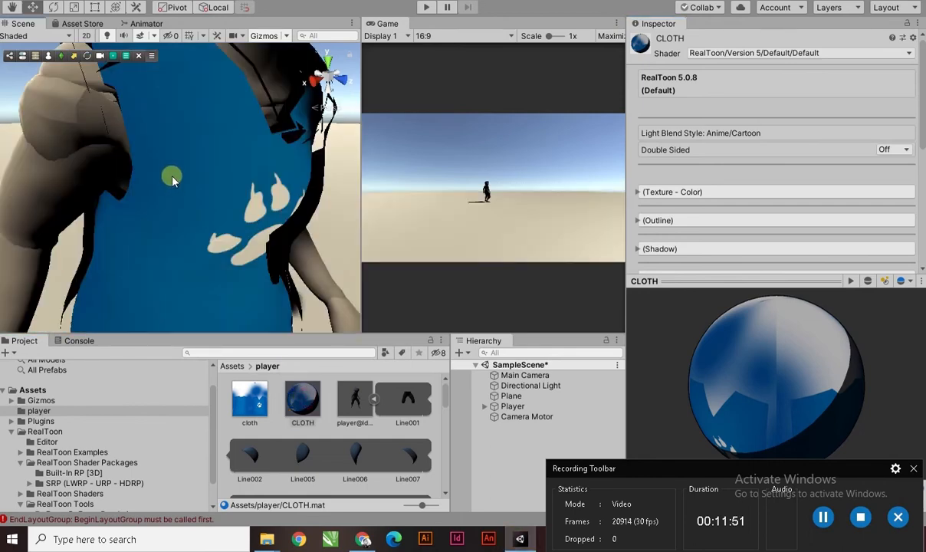
scroll(173, 183, "down", 5)
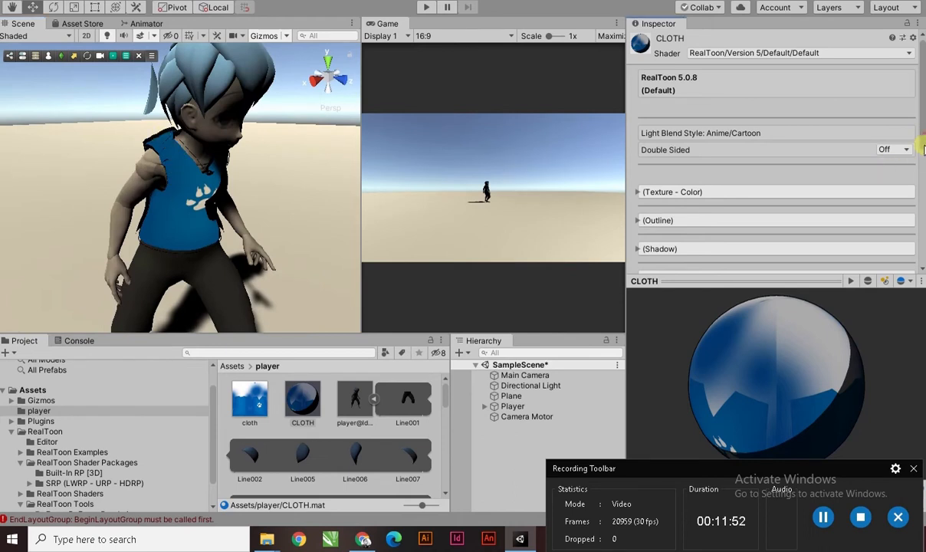
Set the outline width of the CLOTH material to 0.1.
left_click_drag(925, 150, 922, 170)
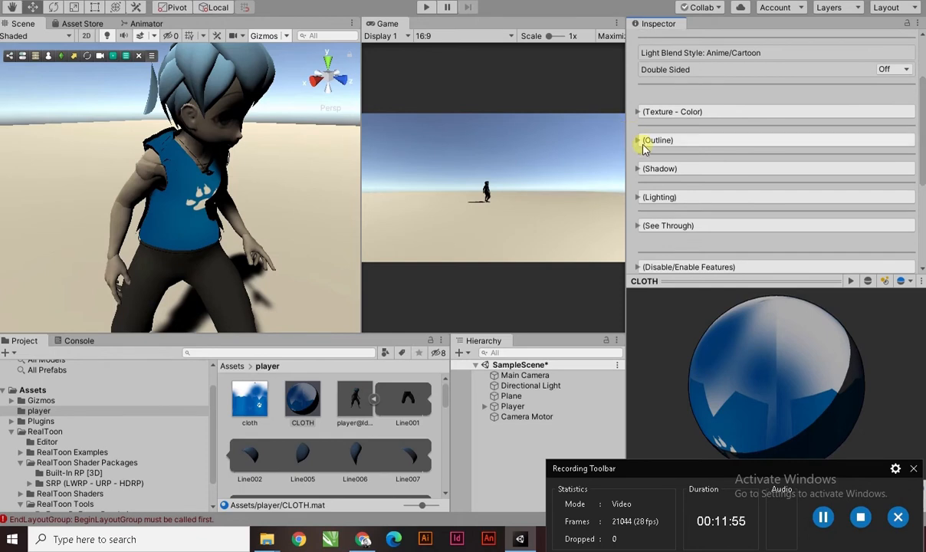
left_click(645, 142)
left_click(886, 160)
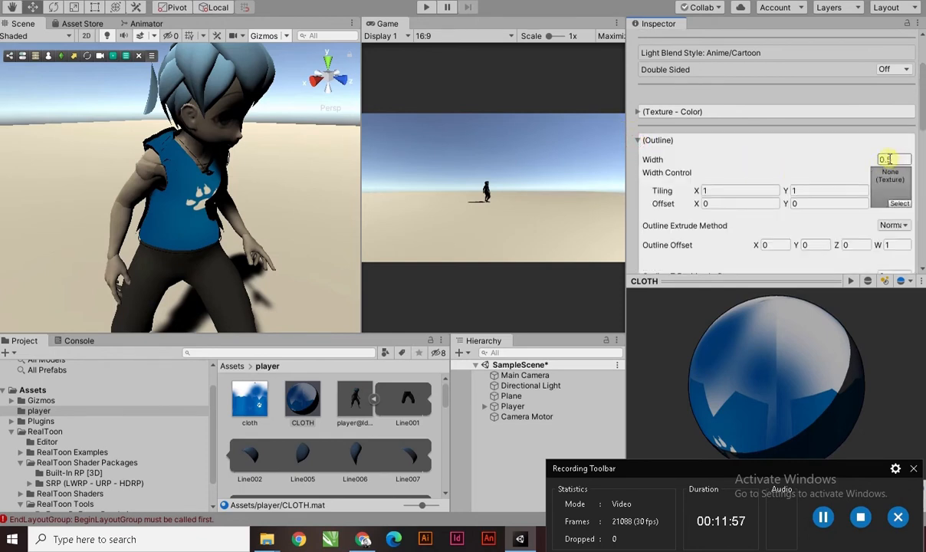
double_click(886, 159)
type("0.1")
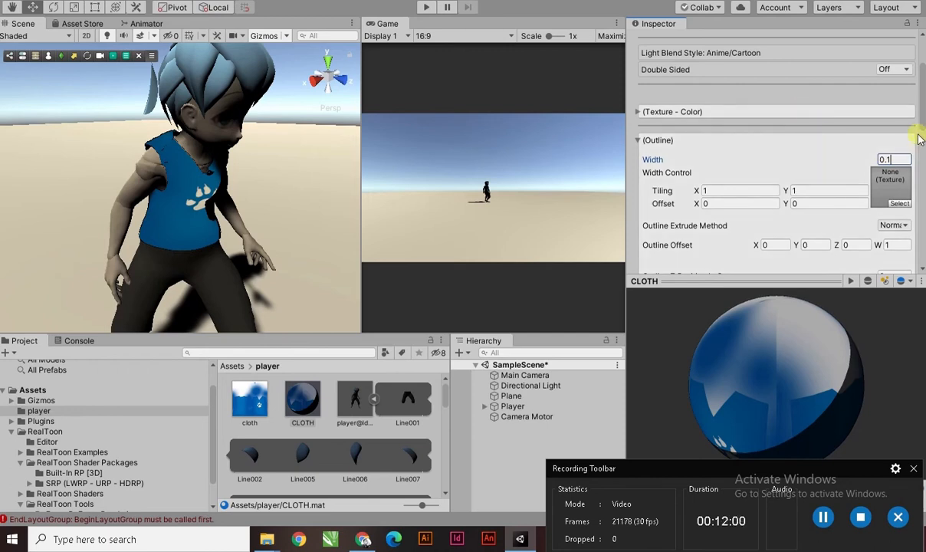
Set the CLOTH material's Shadow Hardness to about 0.358 and its Self Shadow & Realtime Shadow intensity to about 0.193.
left_click_drag(923, 123, 841, 199)
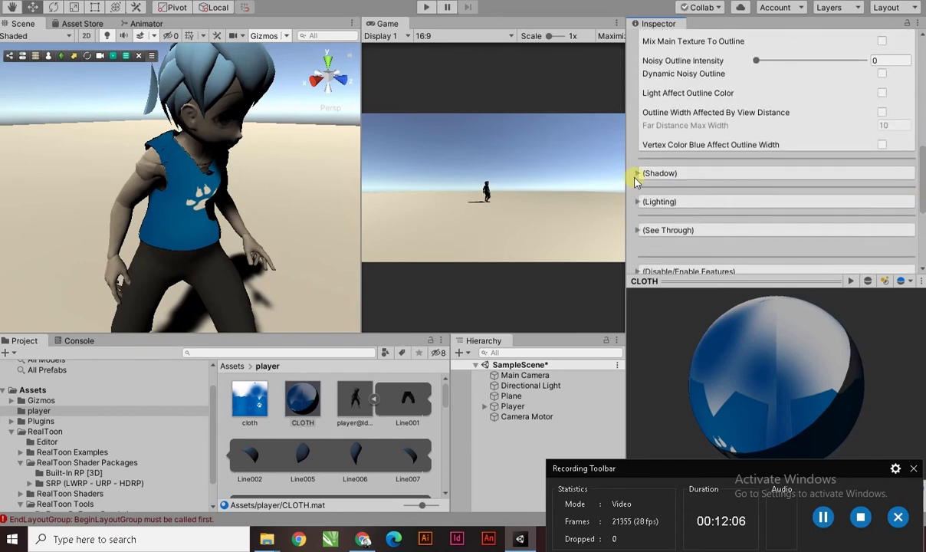
left_click(638, 174)
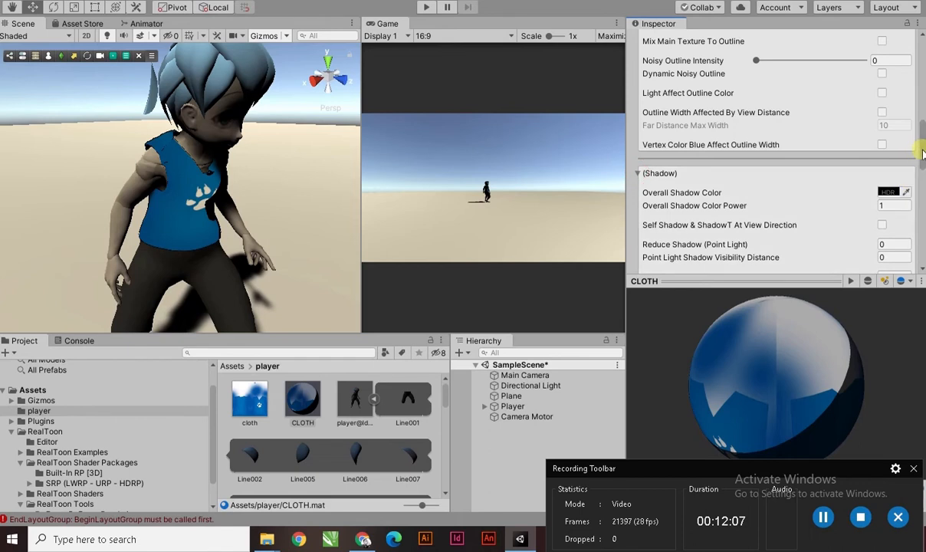
left_click_drag(923, 147, 883, 190)
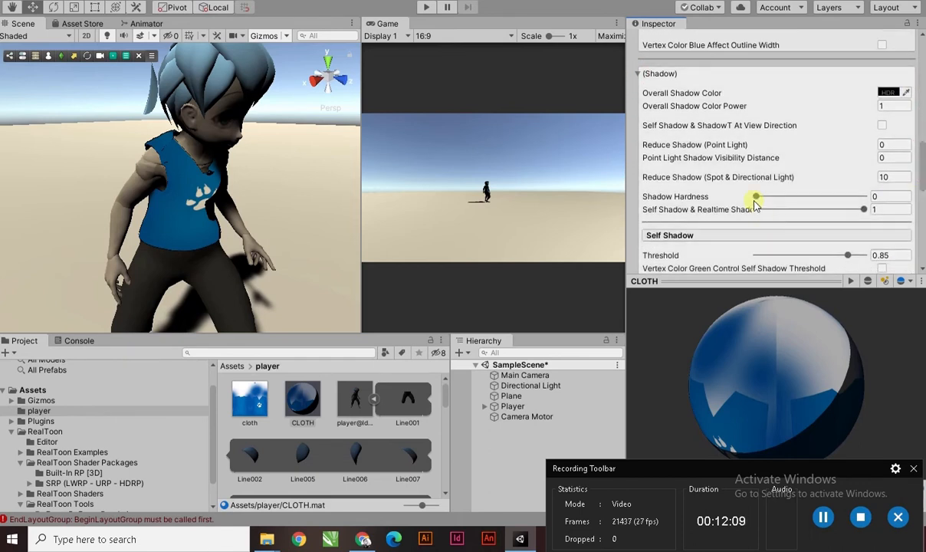
left_click_drag(757, 198, 803, 197)
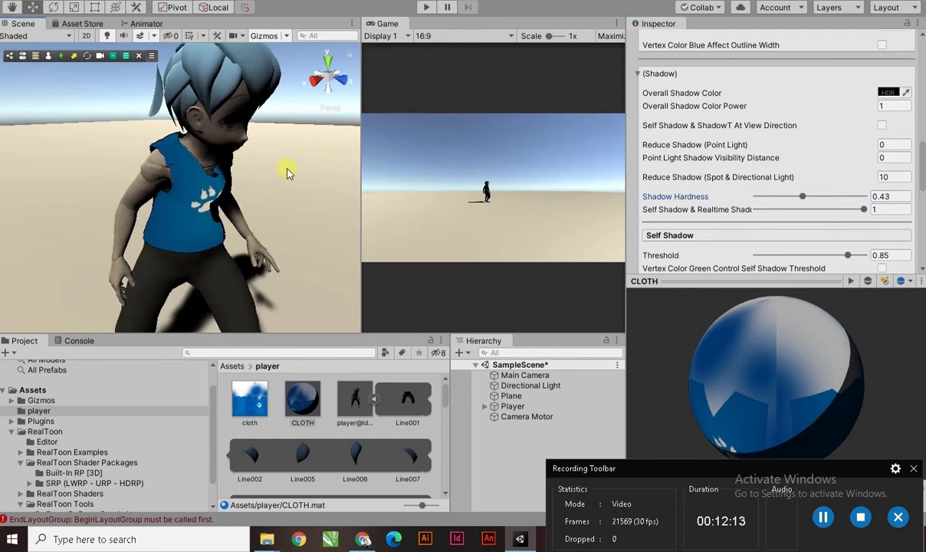
right_click_drag(286, 169, 151, 159)
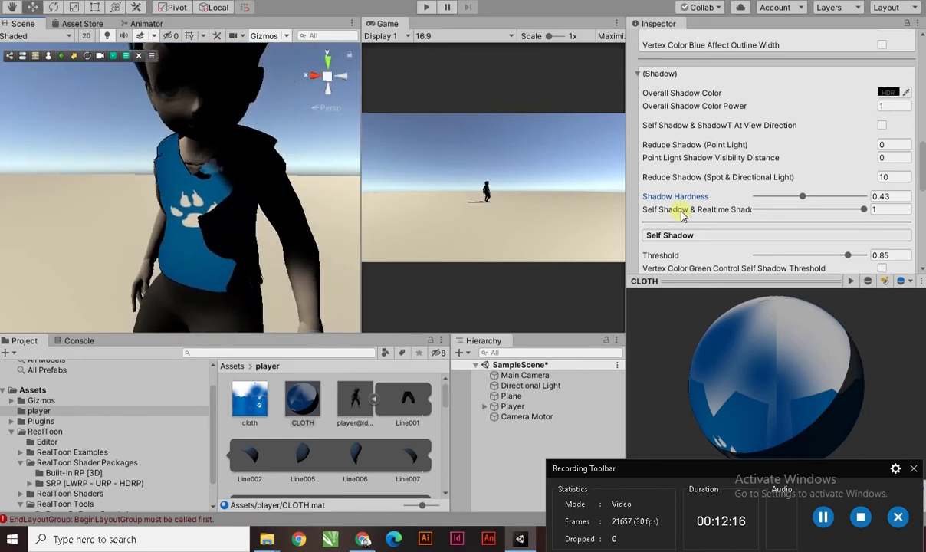
mouse_move(802, 199)
left_mouse_down()
mouse_move(811, 198)
mouse_move(771, 202)
mouse_move(794, 204)
left_mouse_up()
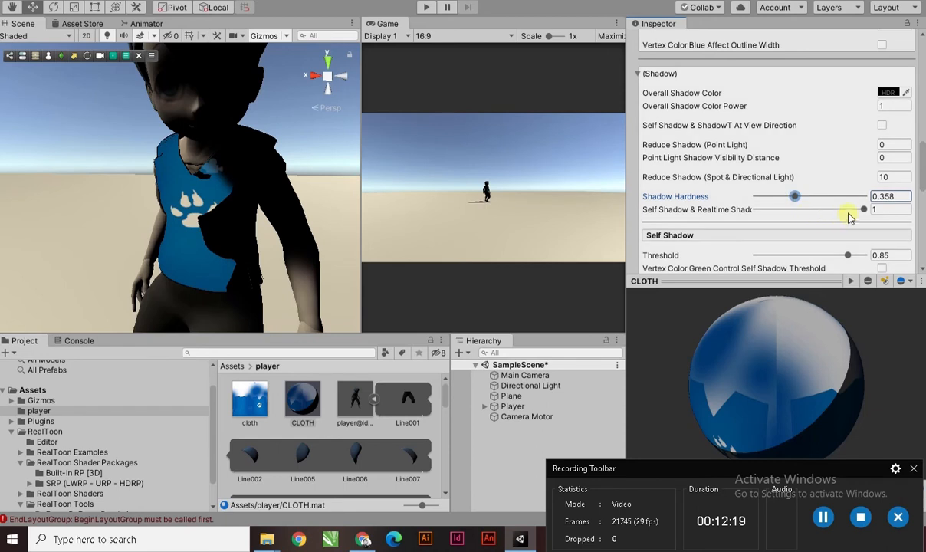
mouse_move(860, 214)
left_mouse_down()
mouse_move(747, 211)
mouse_move(816, 217)
mouse_move(761, 211)
mouse_move(774, 219)
left_mouse_up()
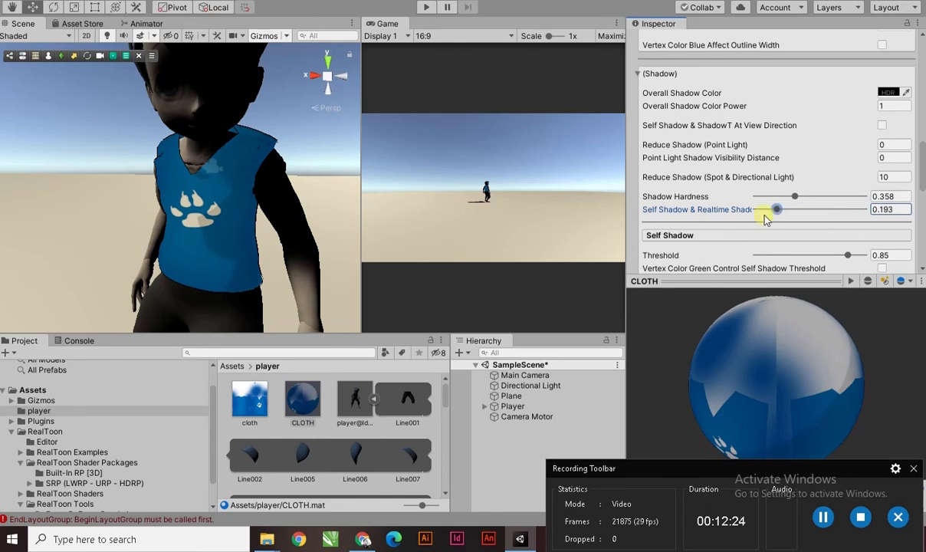
left_click(288, 115)
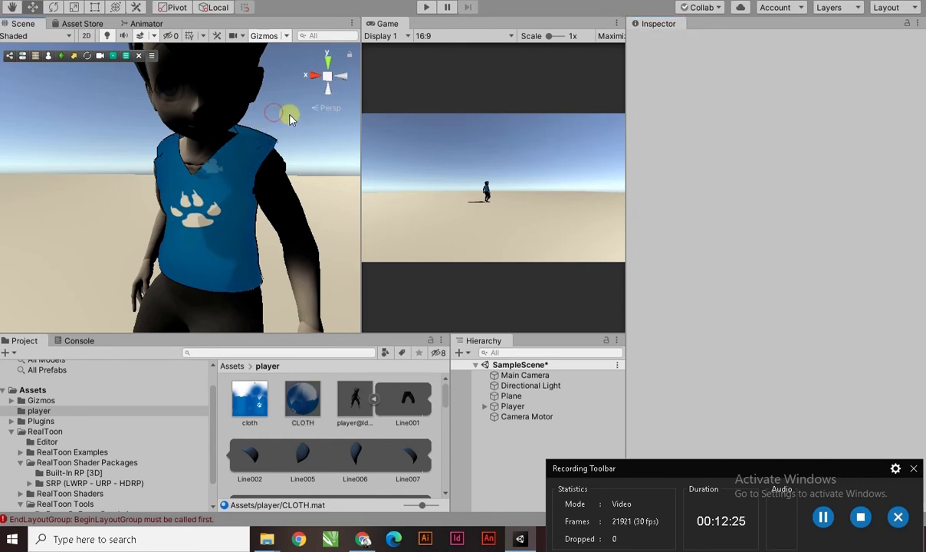
scroll(236, 162, "down", 3)
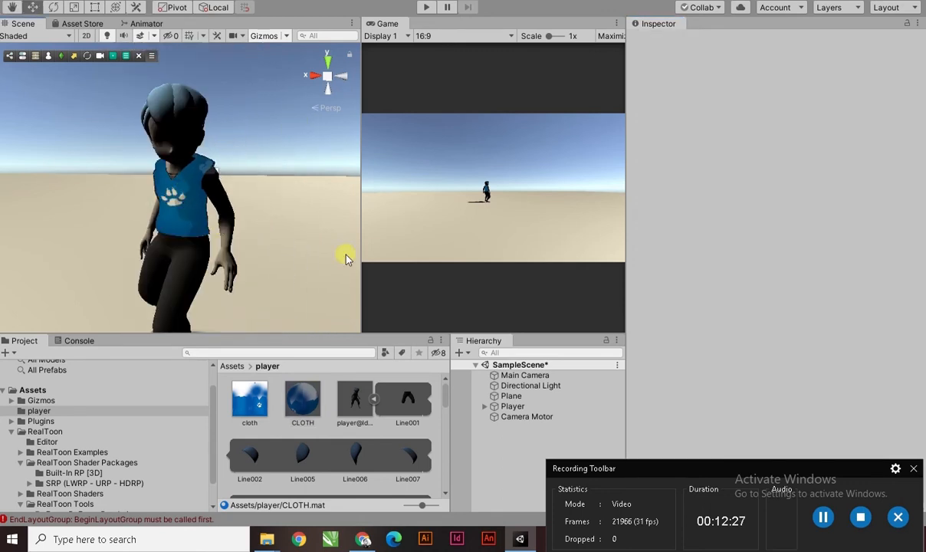
Create a material preset from the model's skin&eyes material in the player folder and rename it SKIN.
scroll(374, 400, "down", 5)
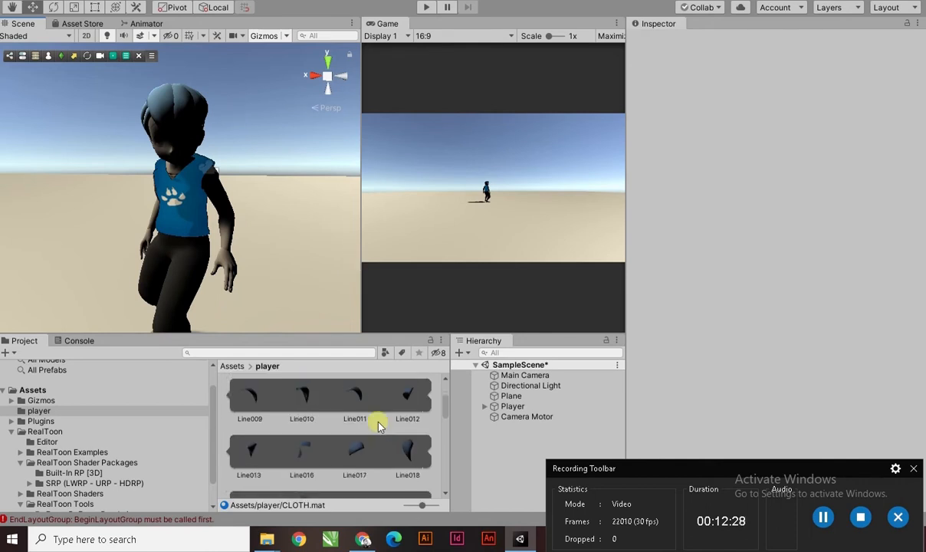
scroll(376, 429, "down", 2)
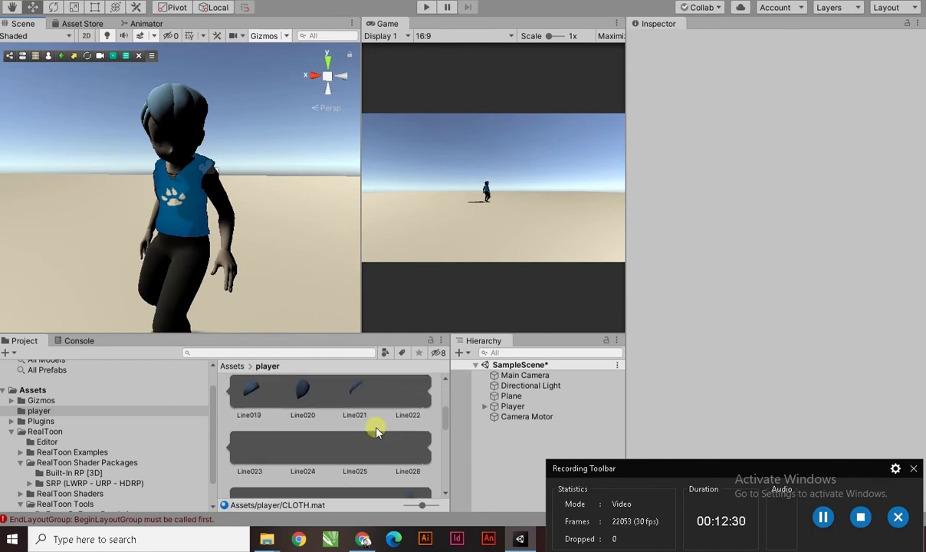
scroll(370, 436, "down", 5)
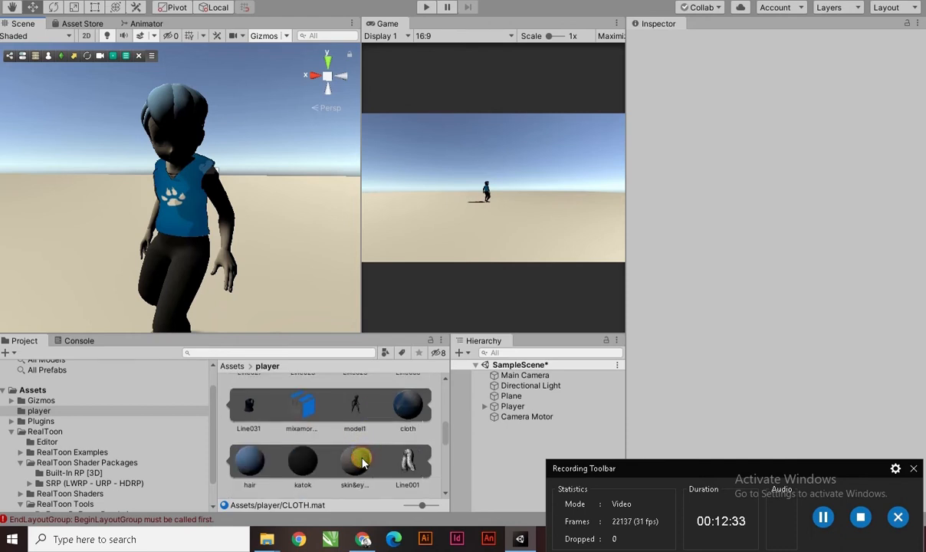
left_click(361, 461)
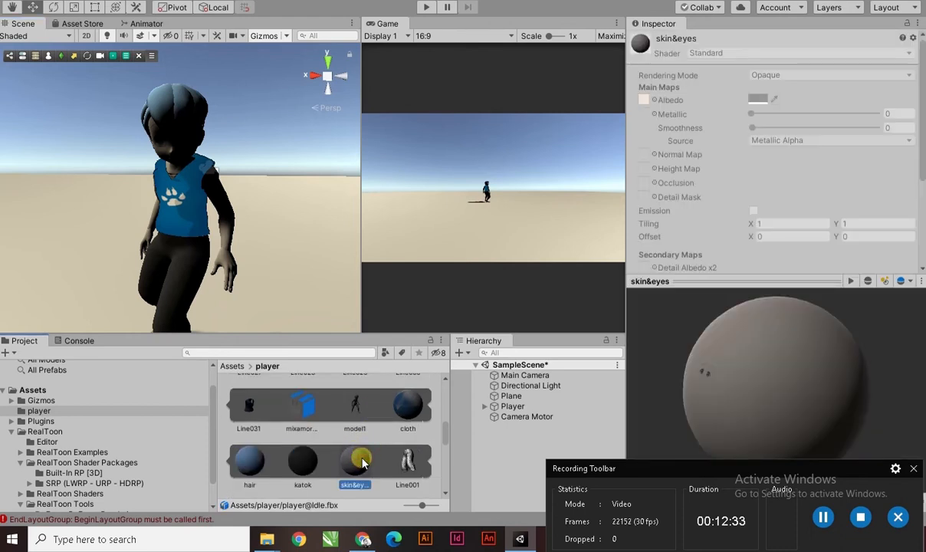
left_click(914, 38)
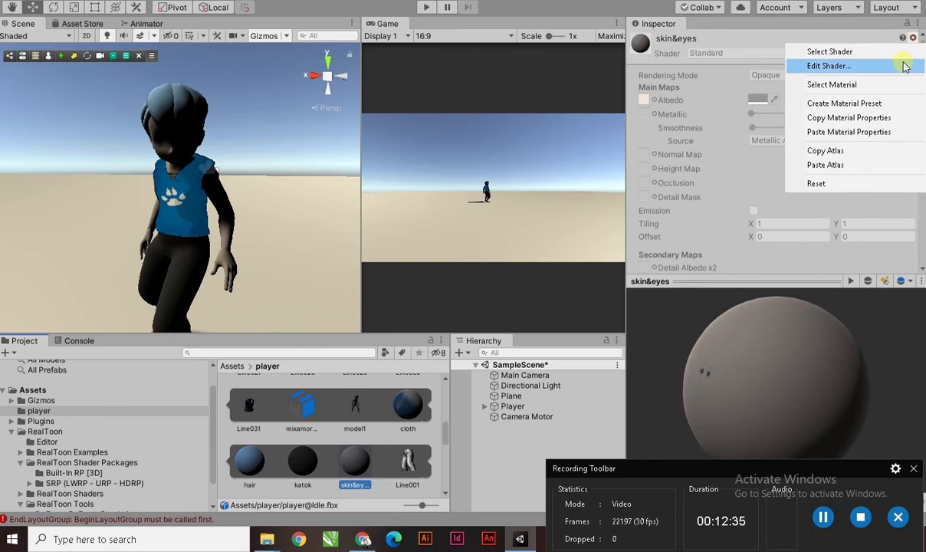
left_click(851, 102)
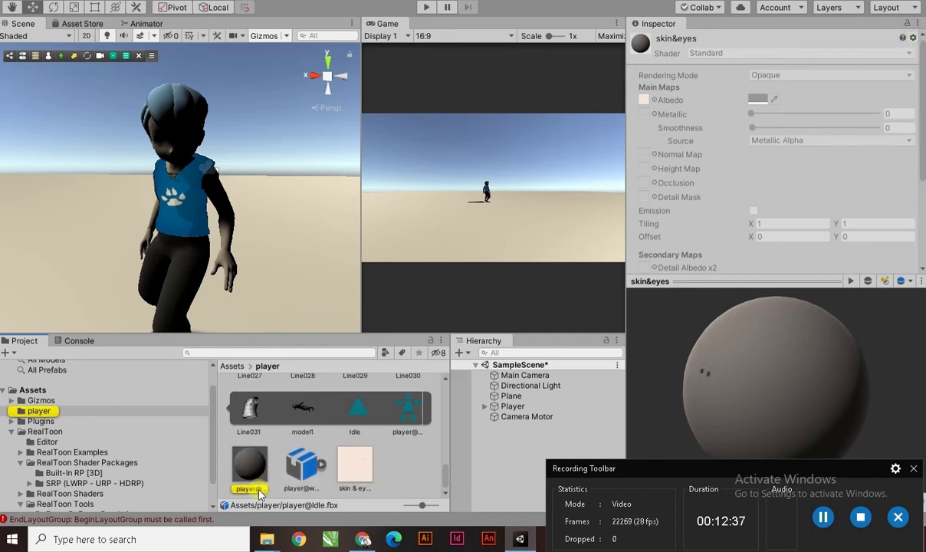
left_click(258, 489)
left_click(258, 490)
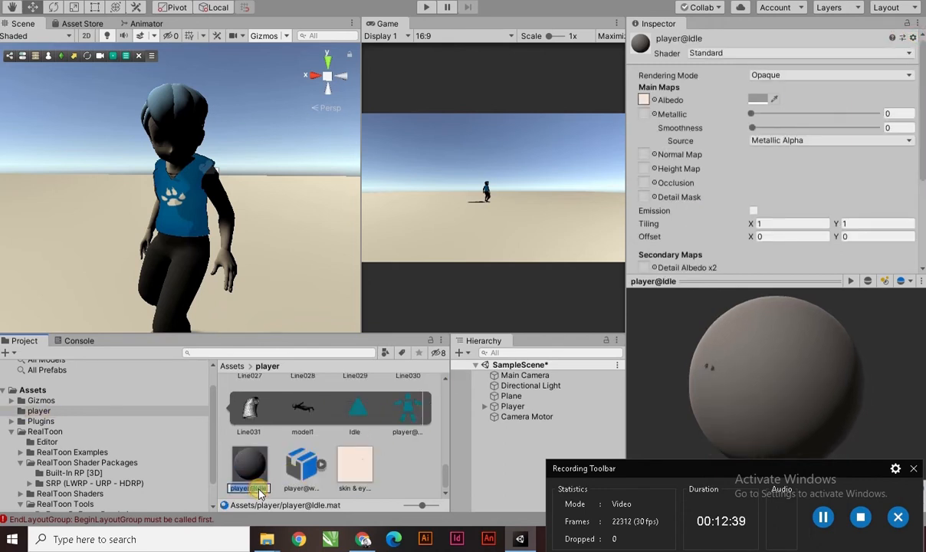
type("SKIN")
key("Return")
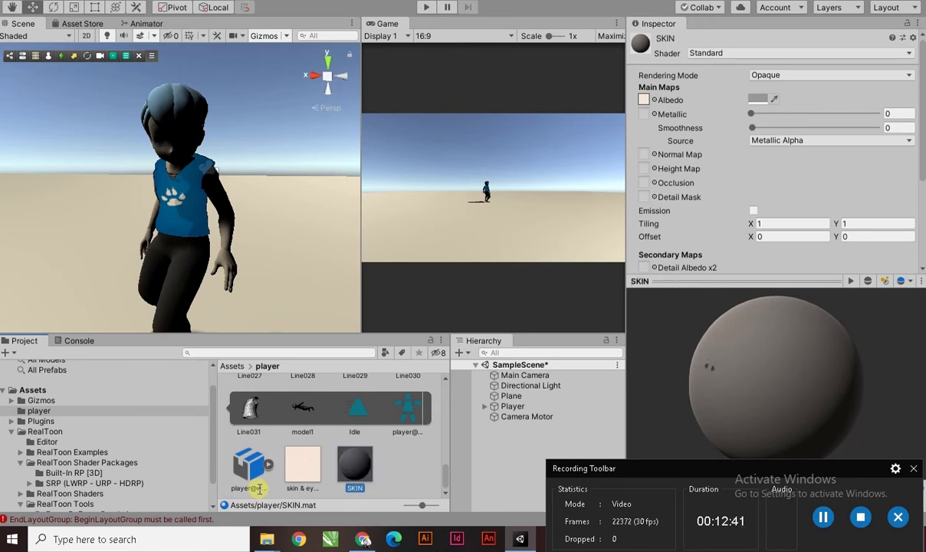
Assign the RealToon/Version 5/Default/Default shader to the SKIN material and apply it to the character's skin in the scene.
left_click(362, 460)
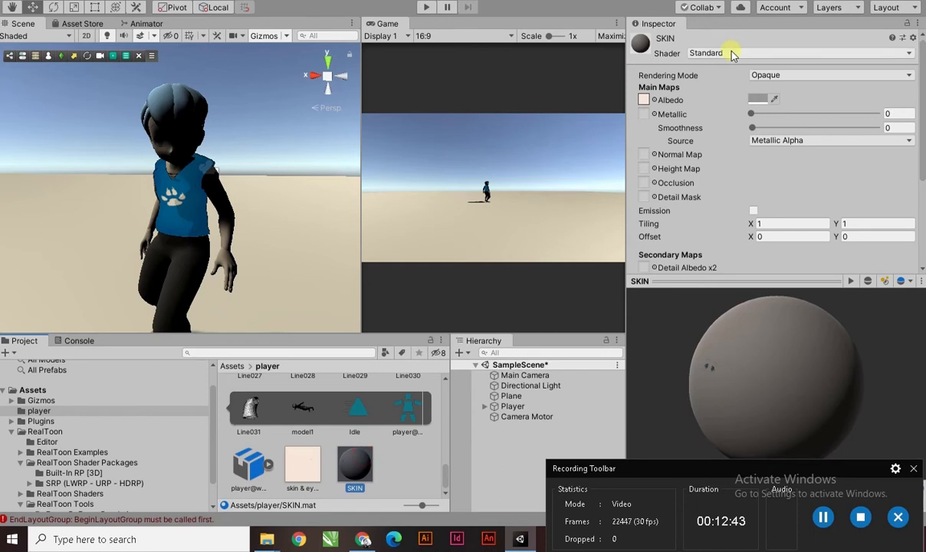
left_click(732, 53)
left_click(719, 97)
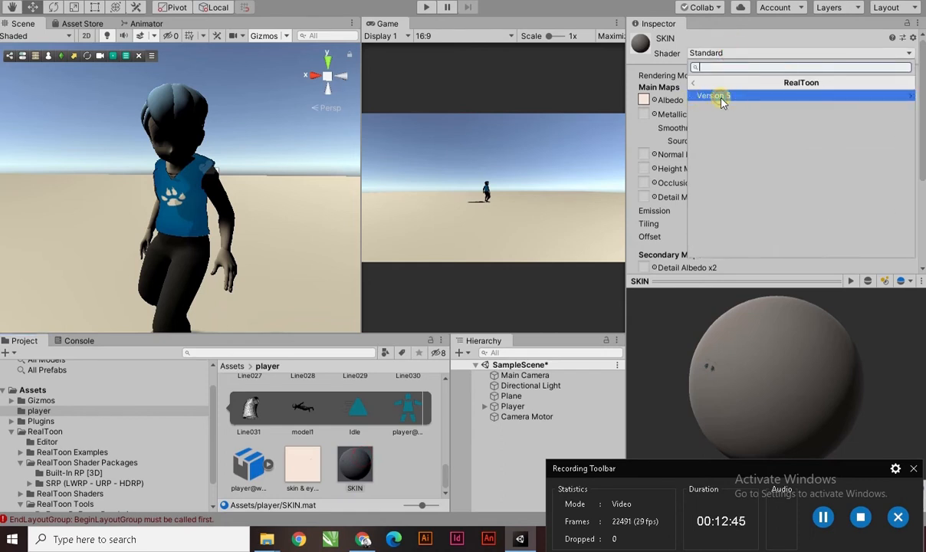
left_click(719, 96)
left_click(729, 96)
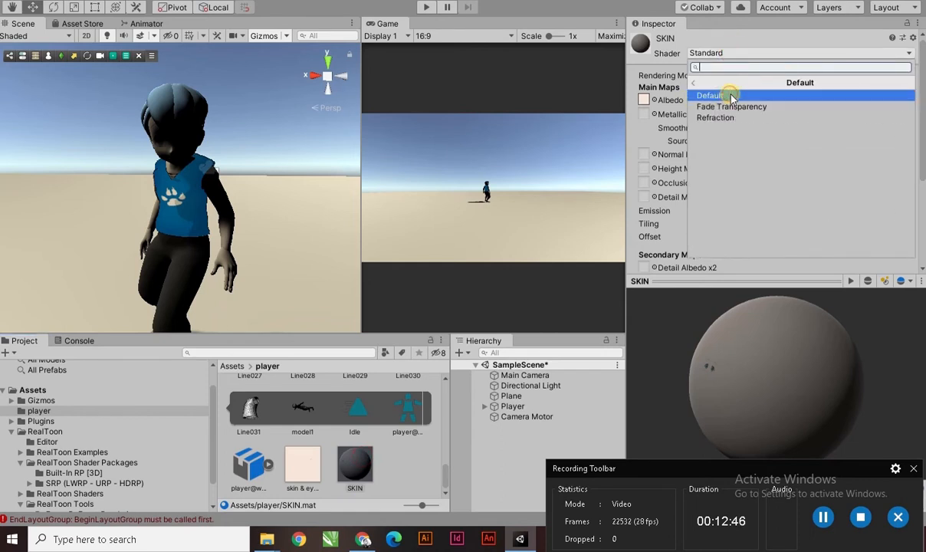
left_click(729, 93)
left_click_drag(355, 471, 228, 248)
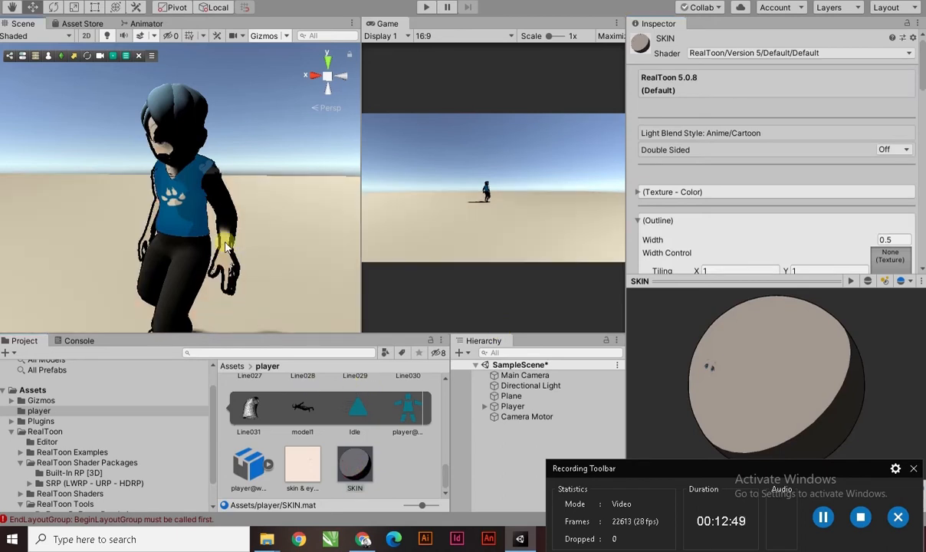
Set the outline width of the SKIN material to 0.1.
mouse_move(923, 74)
left_mouse_down()
mouse_move(923, 175)
mouse_move(922, 94)
left_mouse_up()
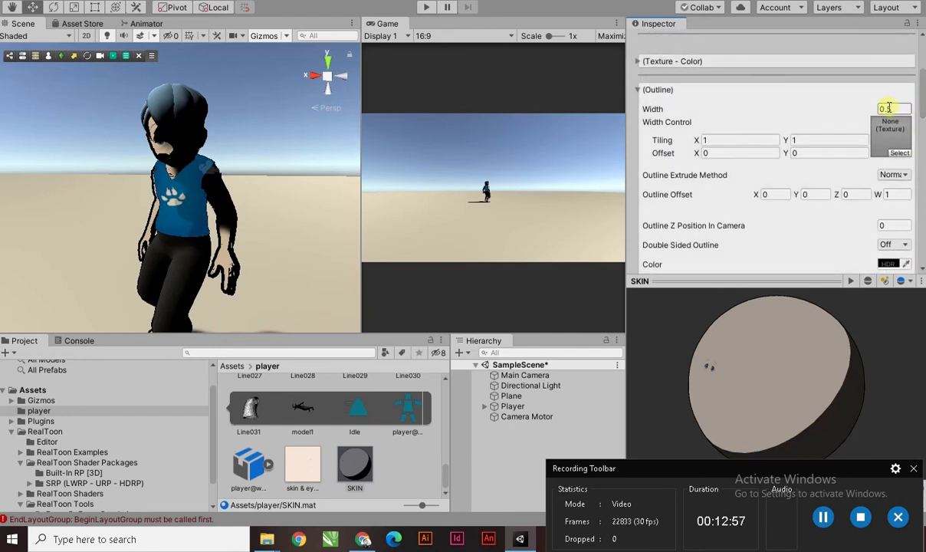
left_click(886, 108)
type("0.1")
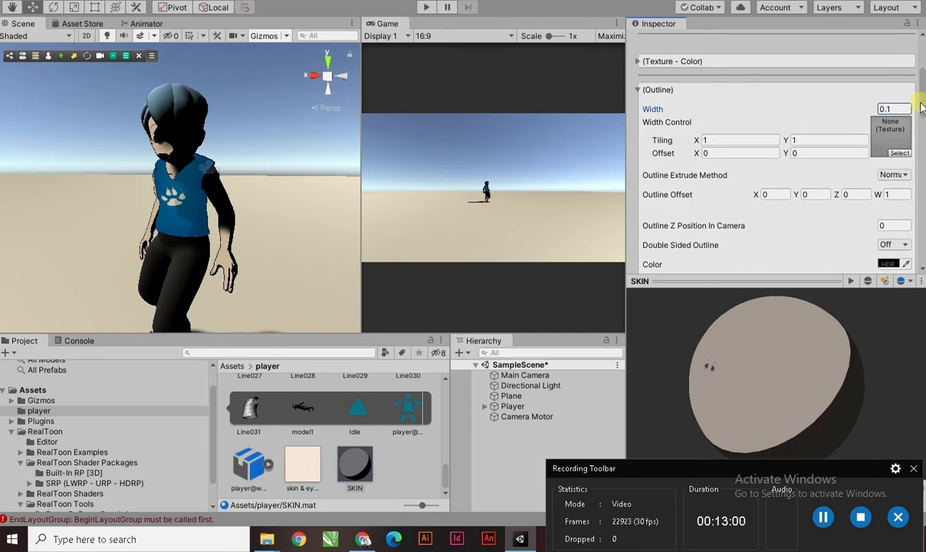
Set SKIN's Shadow Hardness to about 0.143, Self Shadow & Realtime Shadow intensity to 0.33, Self Shadow Threshold to 0.784 and its Hardness to 0.498.
left_click_drag(922, 108, 922, 189)
left_click_drag(816, 154, 808, 158)
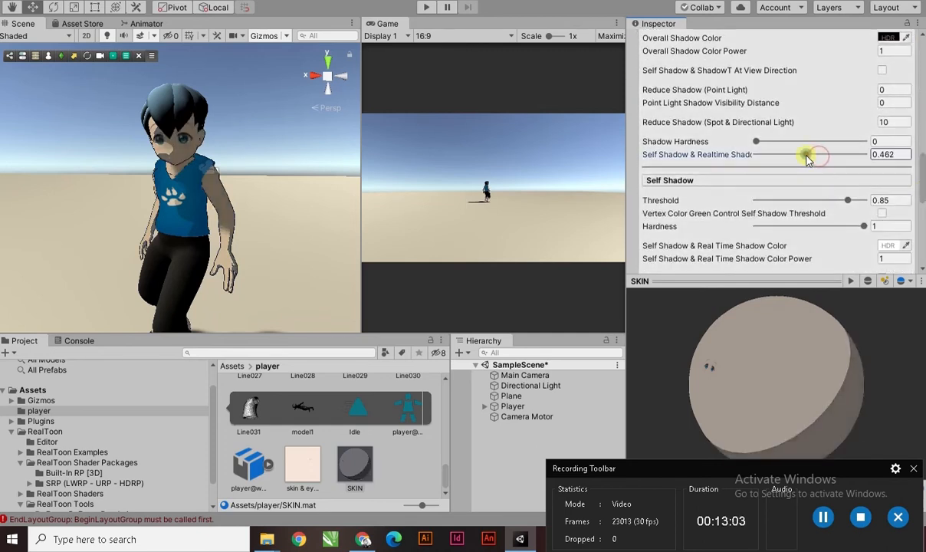
left_click_drag(758, 142, 775, 145)
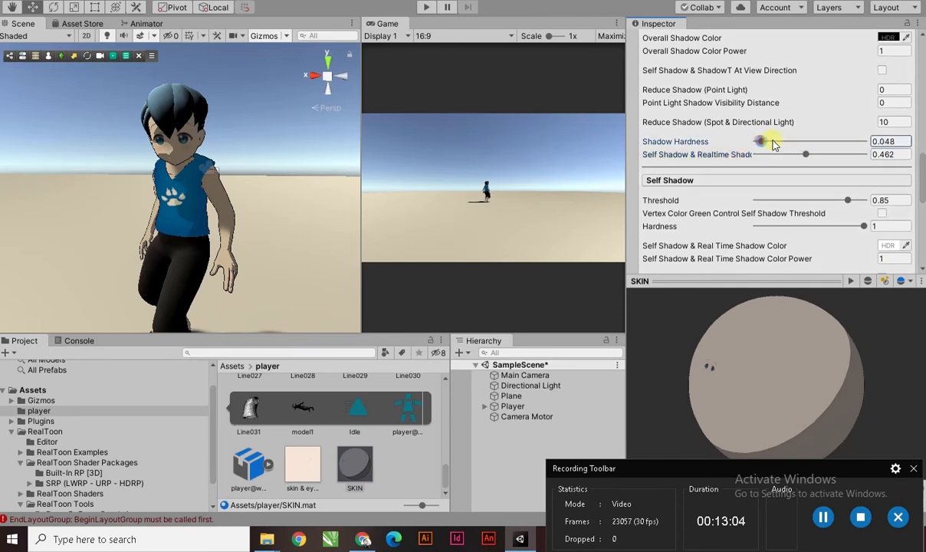
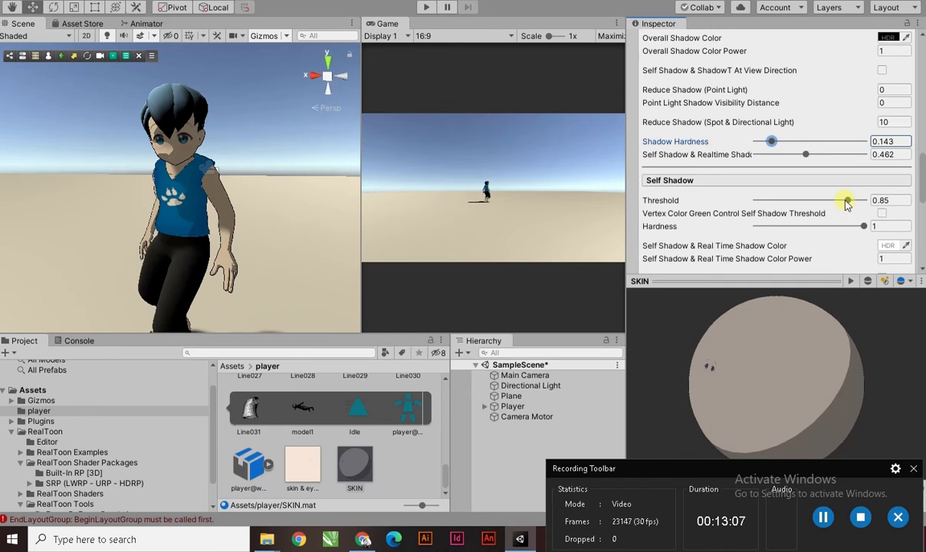
mouse_move(848, 203)
left_mouse_down()
mouse_move(791, 200)
mouse_move(842, 207)
mouse_move(738, 228)
mouse_move(822, 228)
mouse_move(811, 228)
left_mouse_up()
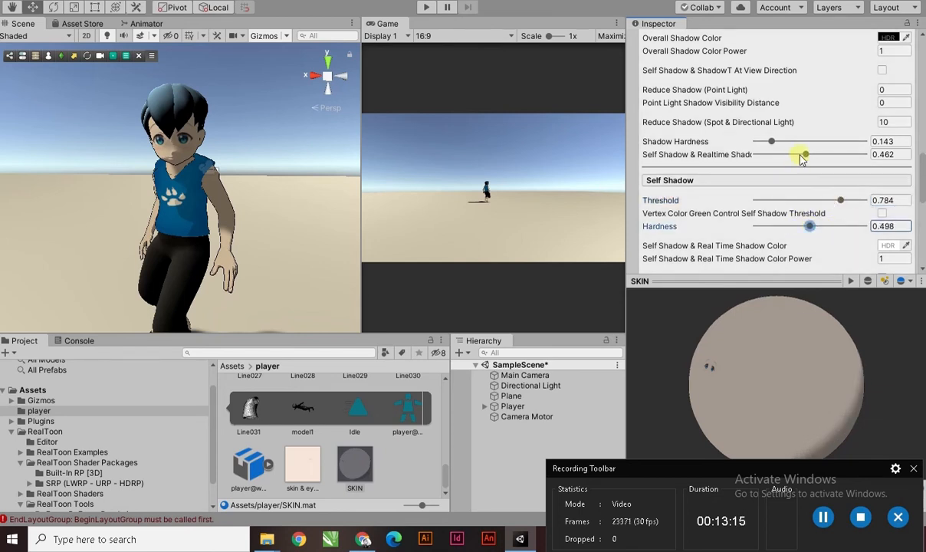
left_click_drag(801, 158, 790, 157)
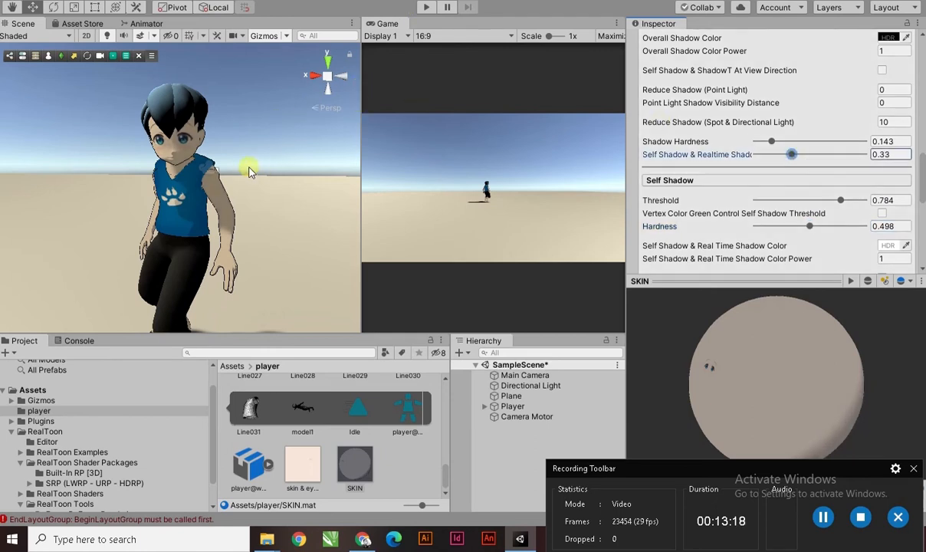
left_click_drag(249, 171, 421, 168, "alt")
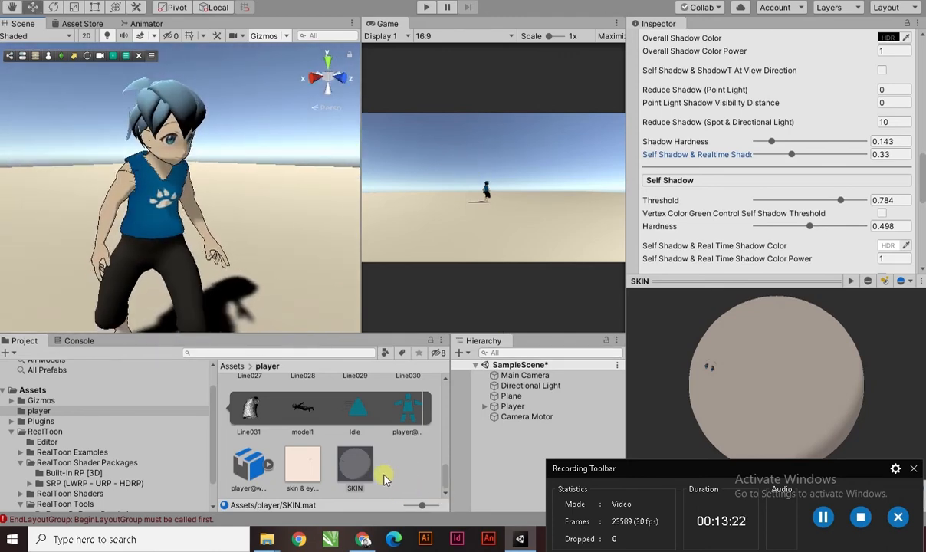
Create a material preset from the model's hair material in the player folder.
scroll(386, 476, "up", 5)
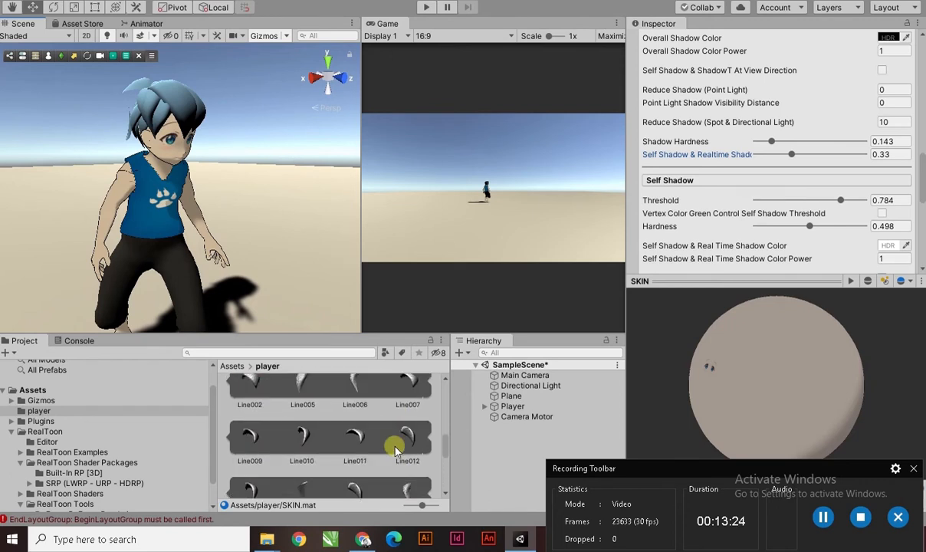
scroll(396, 450, "down", 5)
scroll(265, 449, "down", 1)
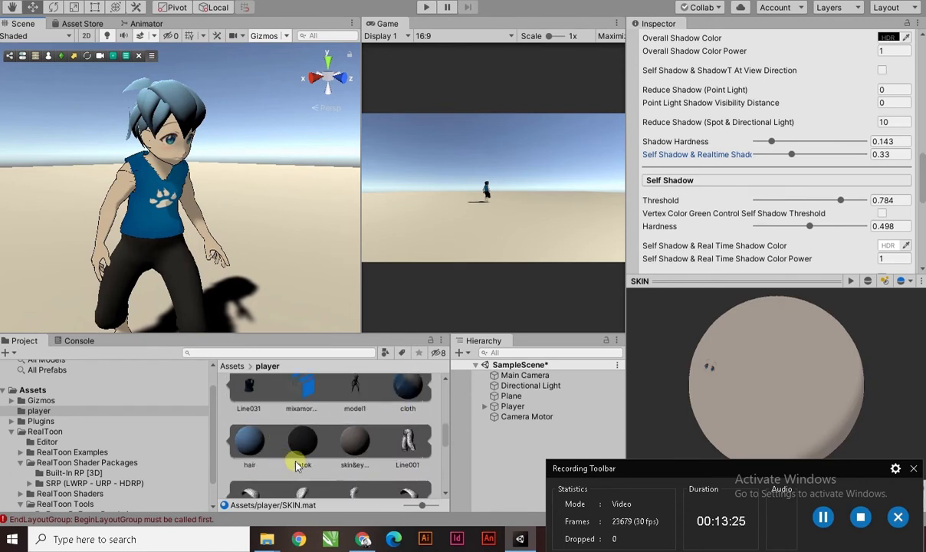
left_click(263, 449)
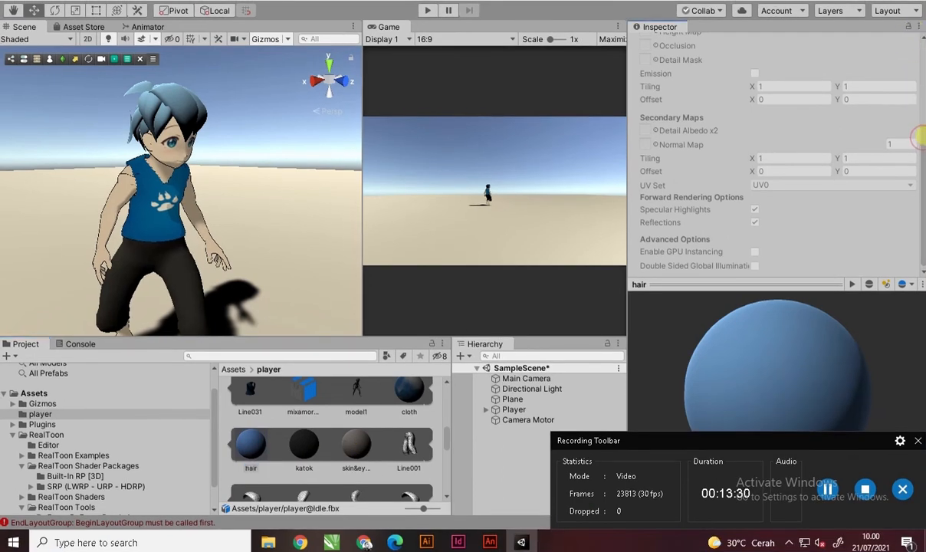
left_click_drag(923, 136, 920, 76)
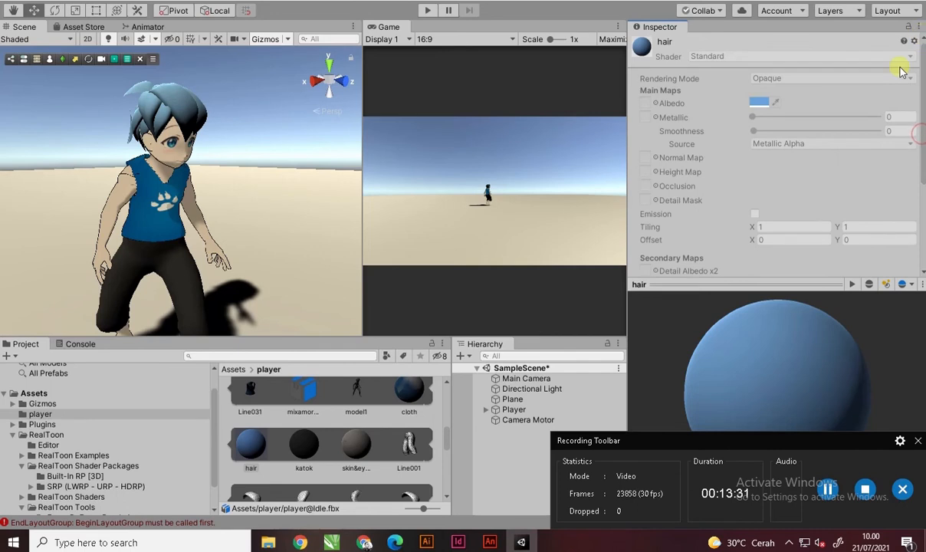
left_click(913, 41)
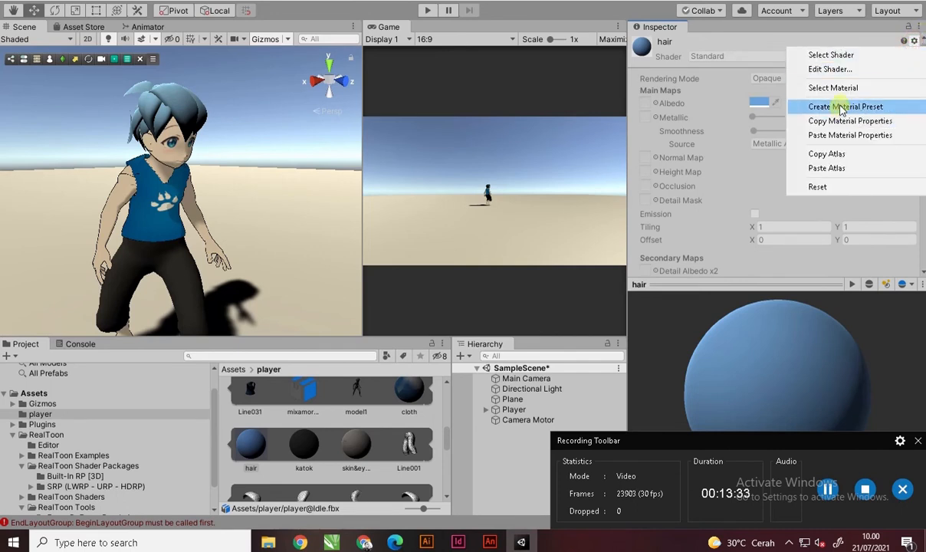
left_click(797, 89)
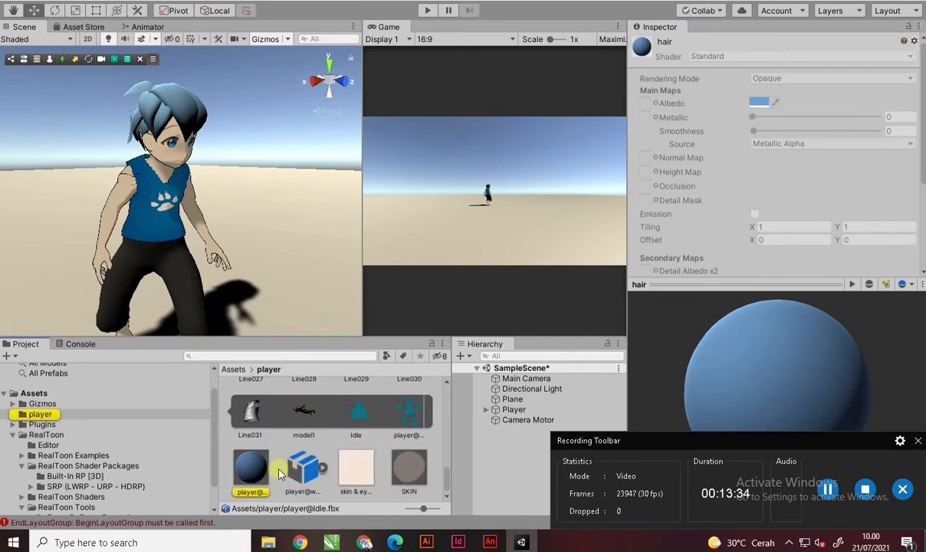
Rename the new hair material in the player folder as HAIR.
left_click(253, 496)
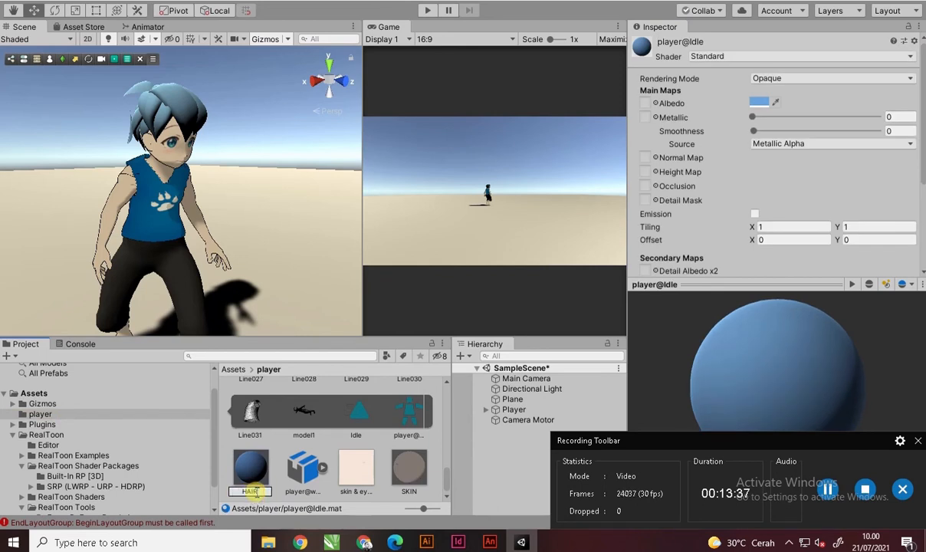
left_click(253, 492)
type("HAIR")
key("Return")
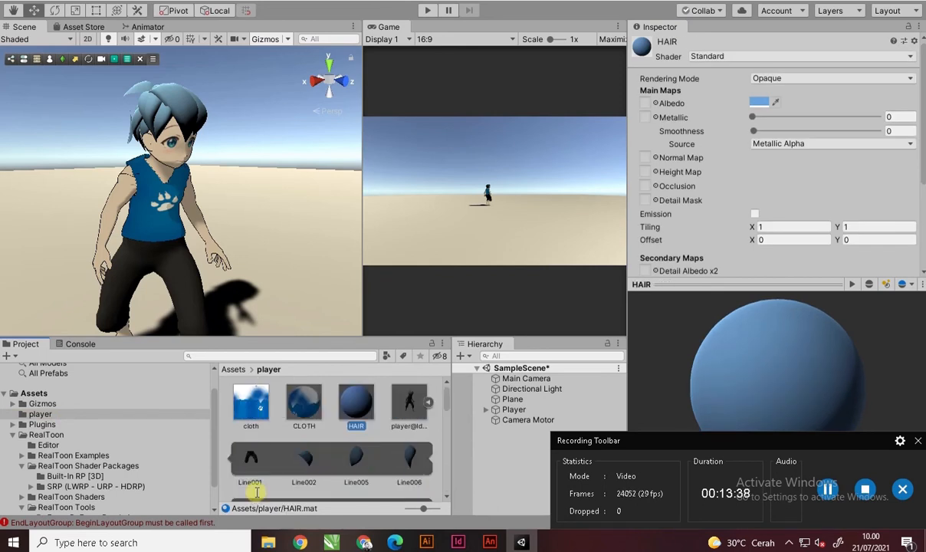
Assign the RealToon/Version 5/Default/Default shader to the HAIR material and apply it to the large hair piece on top of the character's head.
left_click(742, 56)
left_click(713, 98)
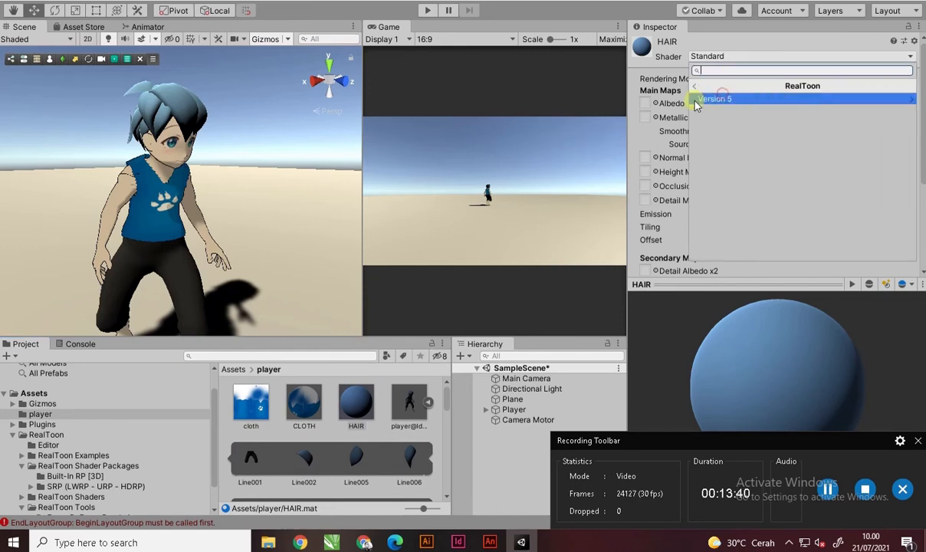
left_click(714, 99)
left_click(709, 99)
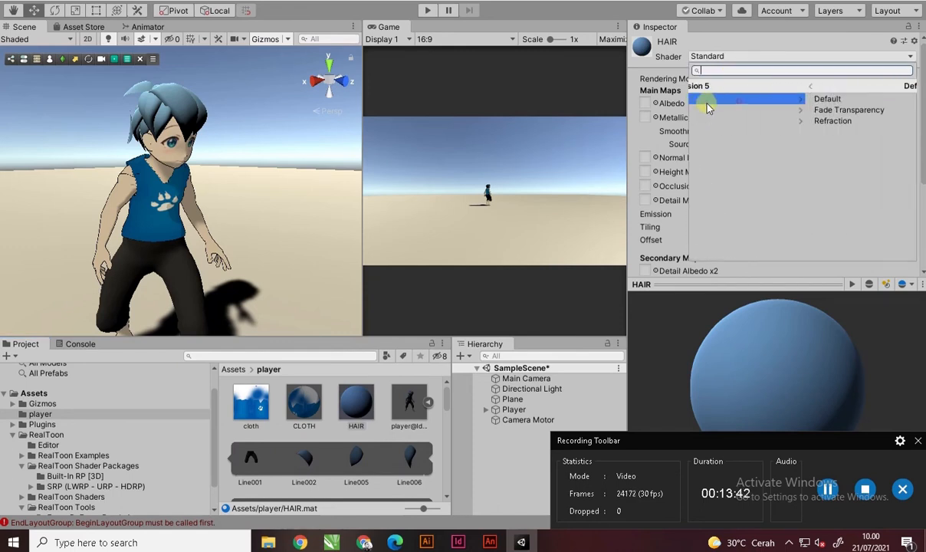
left_click(721, 100)
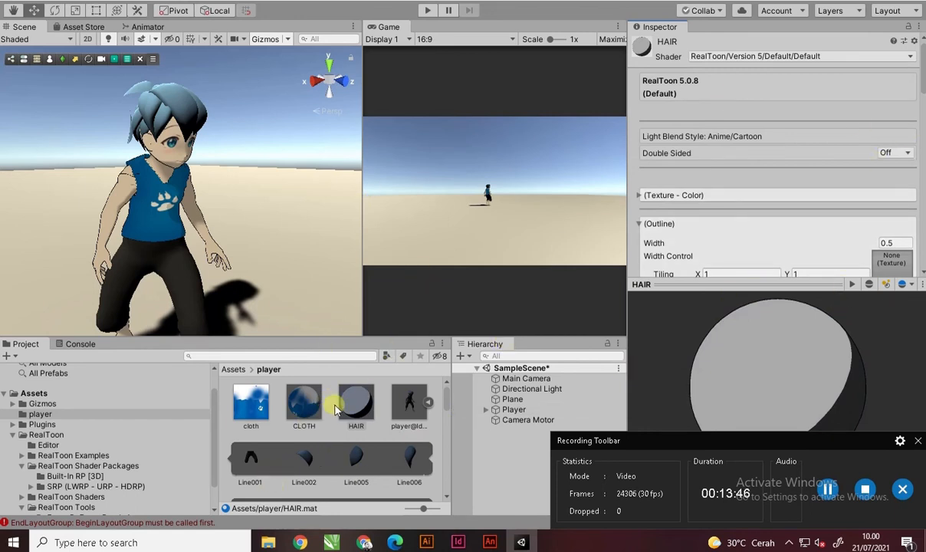
left_click_drag(335, 409, 186, 108)
Set the outline width of the HAIR material to 0.1.
middle_click_drag(195, 95, 178, 174)
scroll(206, 217, "up", 3)
scroll(215, 229, "down", 1)
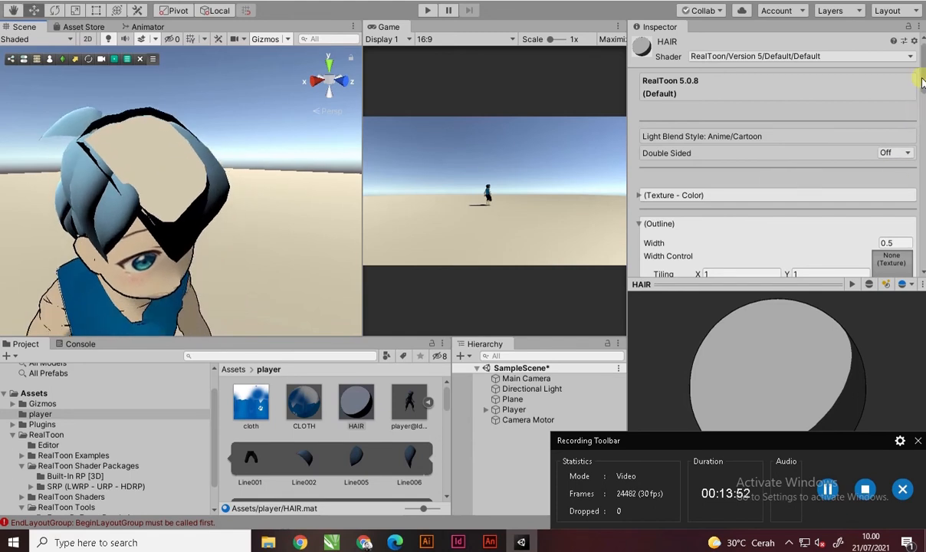
left_click_drag(923, 82, 923, 128)
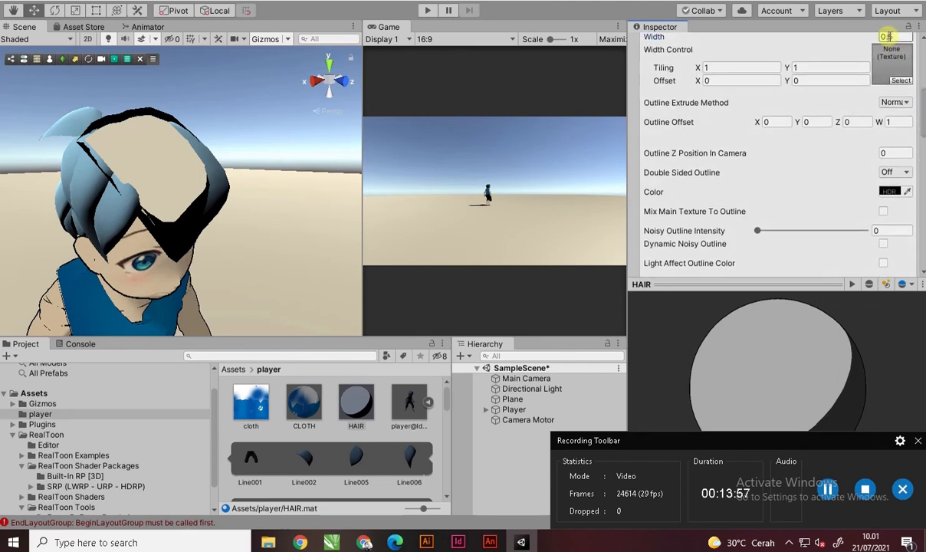
type("0.1")
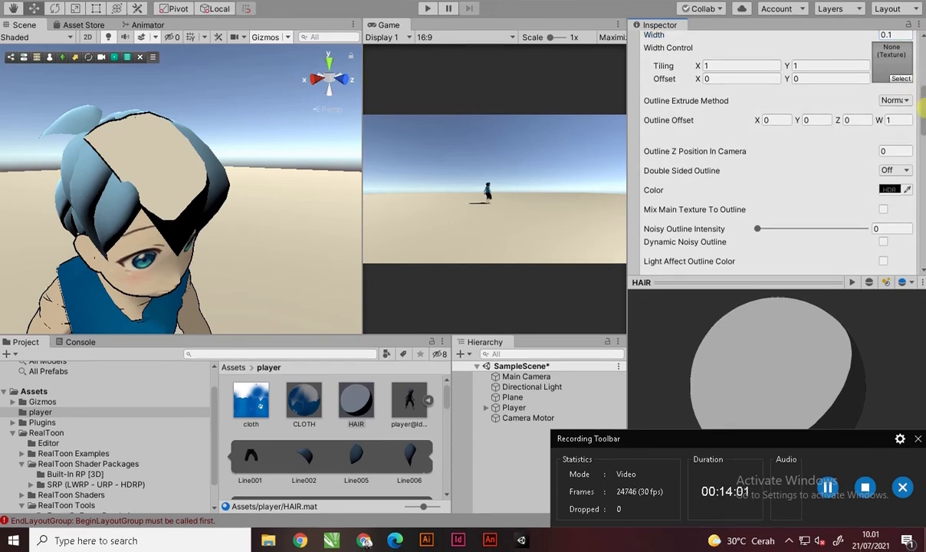
Set HAIR's Shadow Hardness to about 0.245, Self Shadow & Realtime Shadow intensity to 0.301, Self Shadow Threshold to 0.851 and its Hardness to 0.707.
left_click_drag(924, 109, 923, 182)
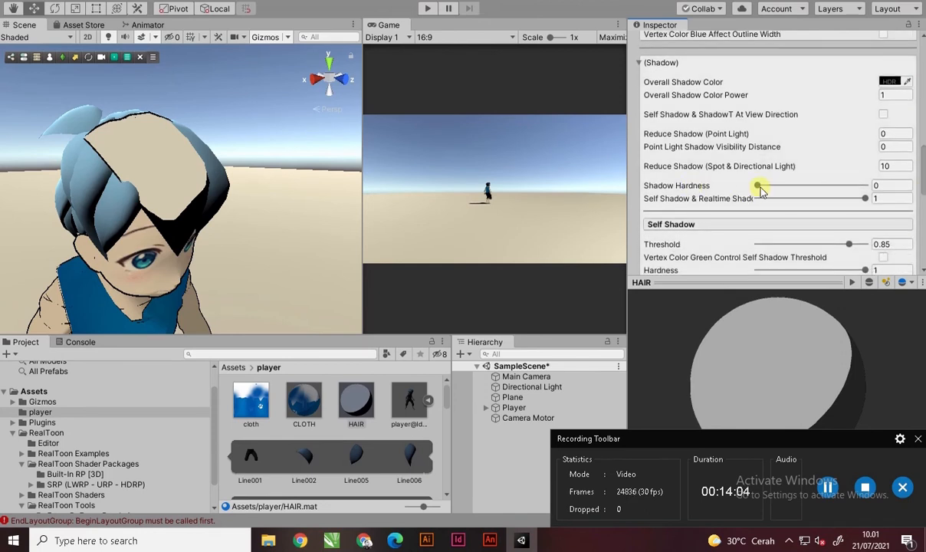
left_click_drag(758, 186, 779, 186)
left_click_drag(865, 199, 792, 207)
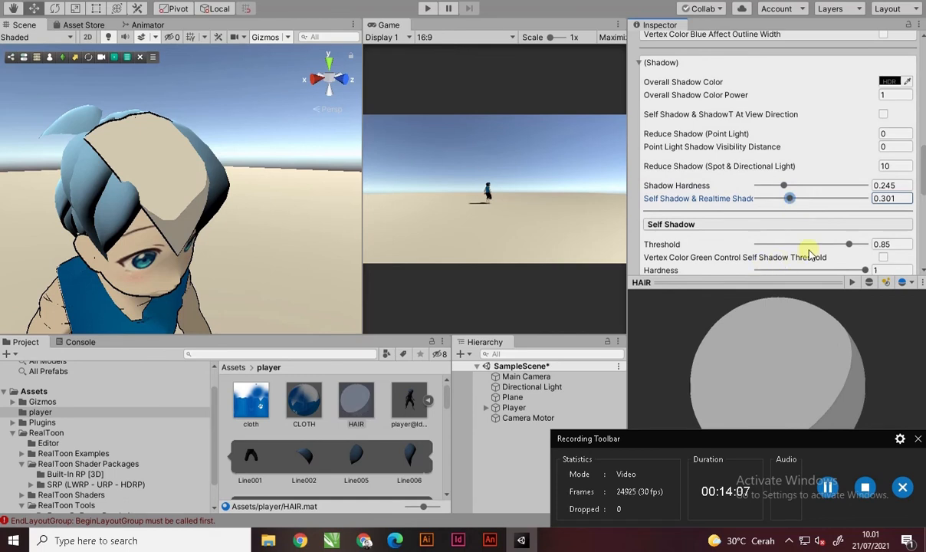
mouse_move(821, 244)
left_mouse_down()
mouse_move(804, 245)
mouse_move(854, 244)
mouse_move(812, 270)
left_mouse_up()
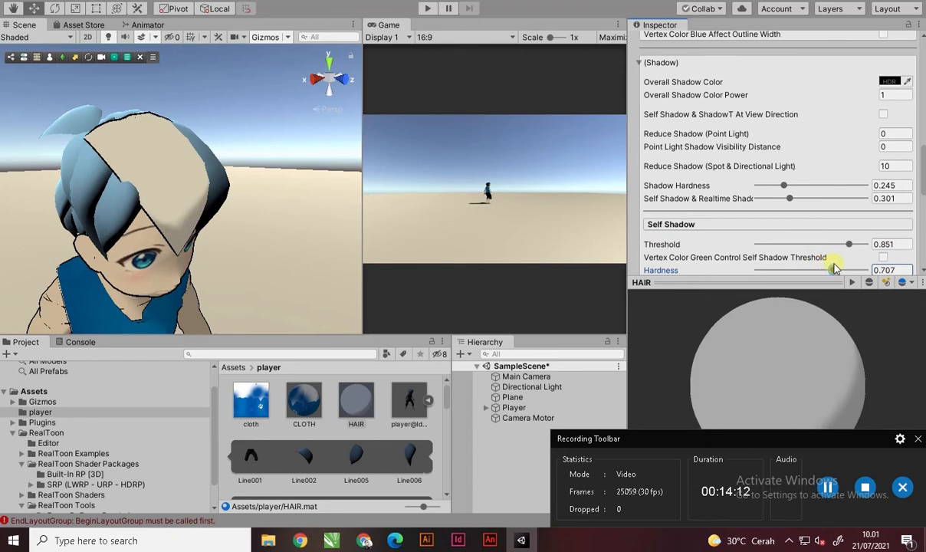
Expand the Texture - Color settings of the HAIR material down to its Main Color.
scroll(922, 112, "up", 6)
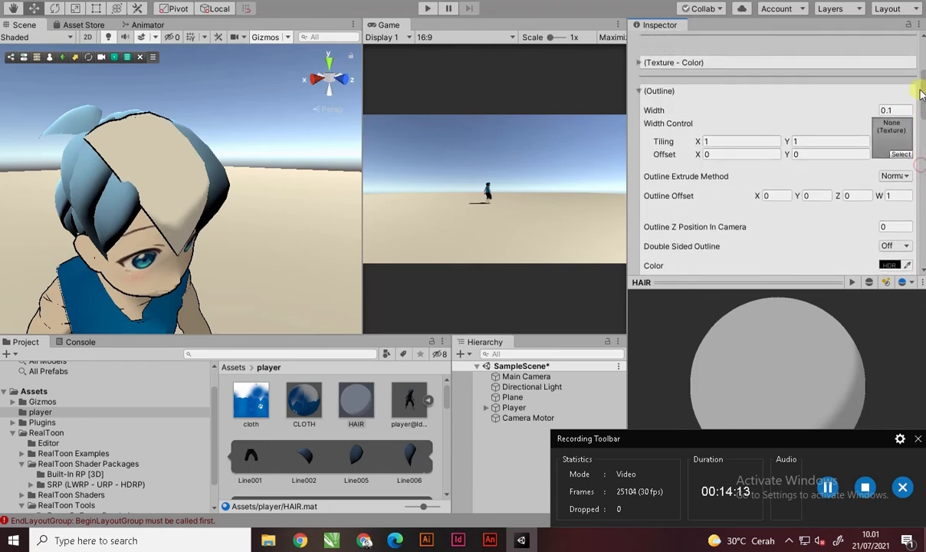
scroll(921, 92, "up", 4)
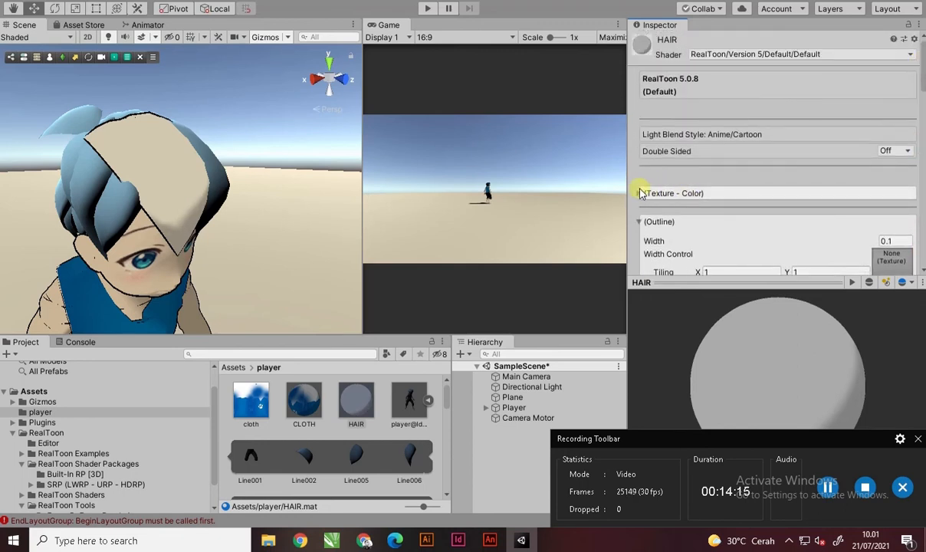
left_click(640, 193)
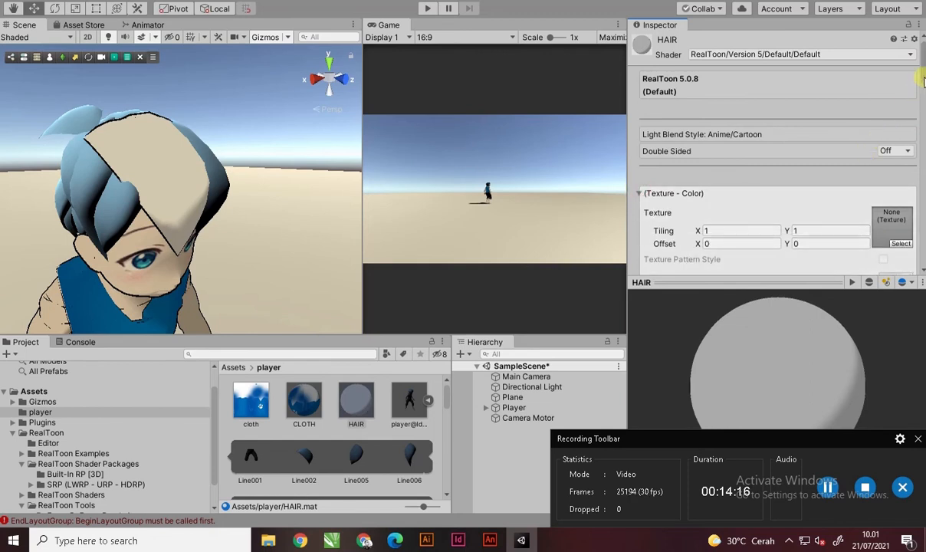
scroll(924, 81, "down", 5)
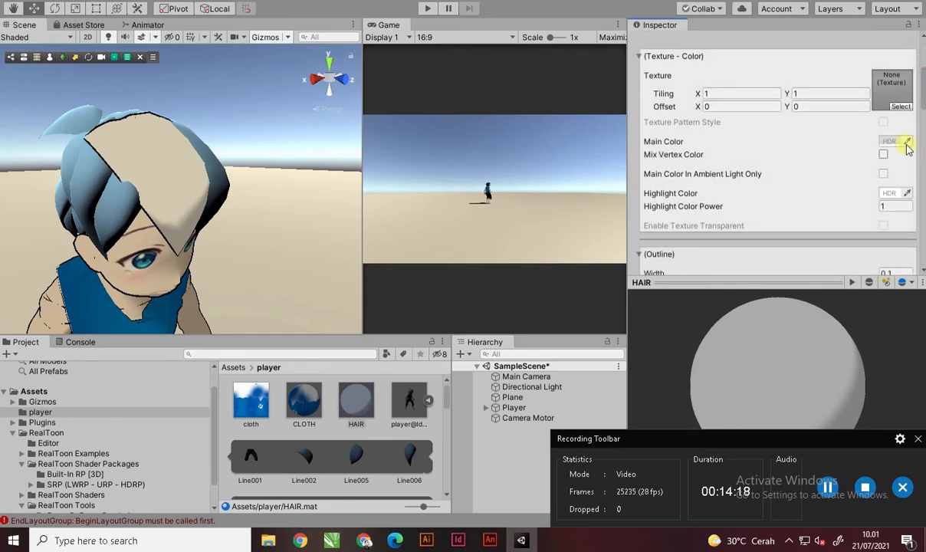
left_click(907, 145)
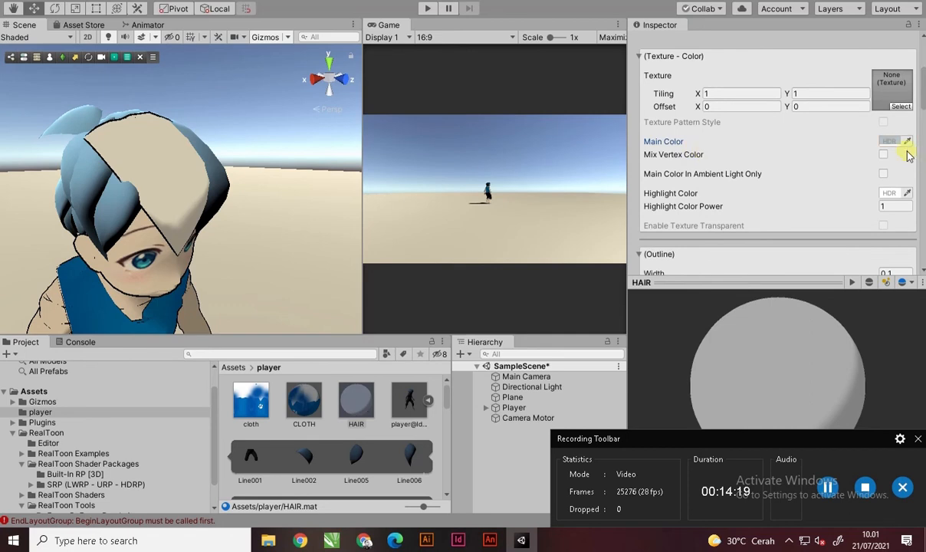
left_click(897, 146)
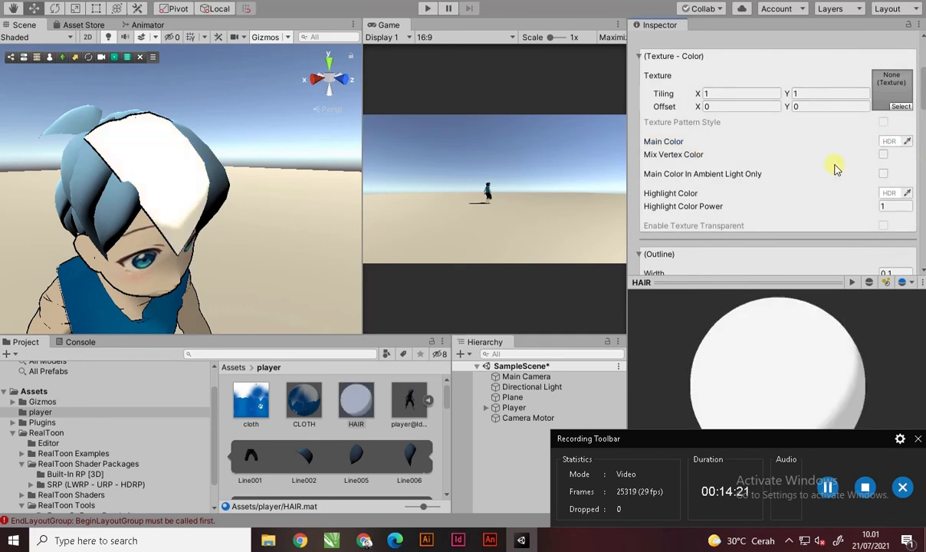
left_click(888, 142)
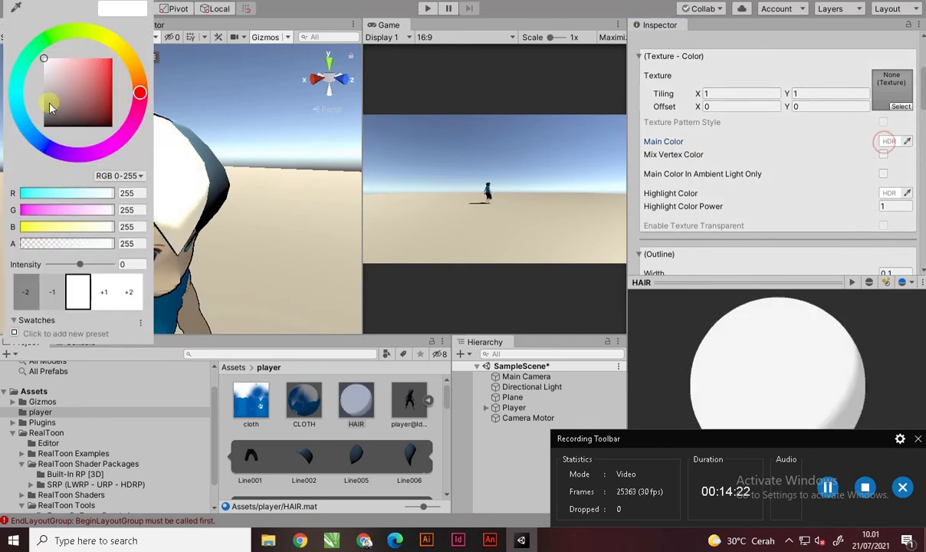
left_click(24, 128)
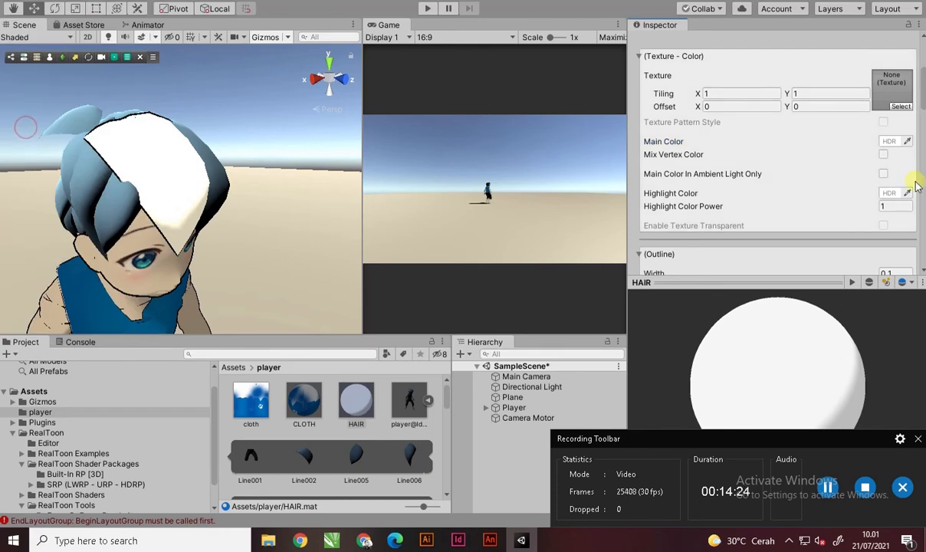
Set HAIR's Main Color to a light blue with RGB 100, 179, 222.
left_click(890, 143)
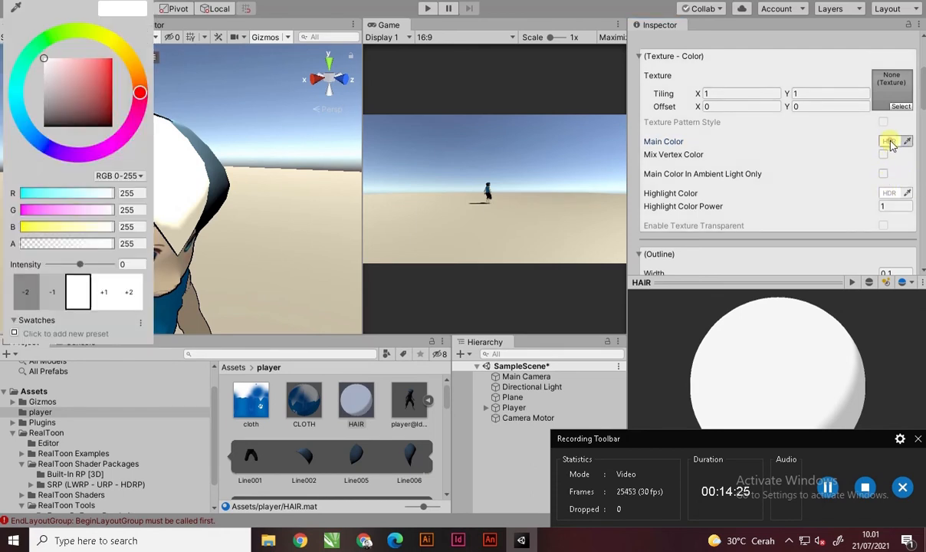
left_click_drag(69, 85, 57, 85)
left_click(21, 109)
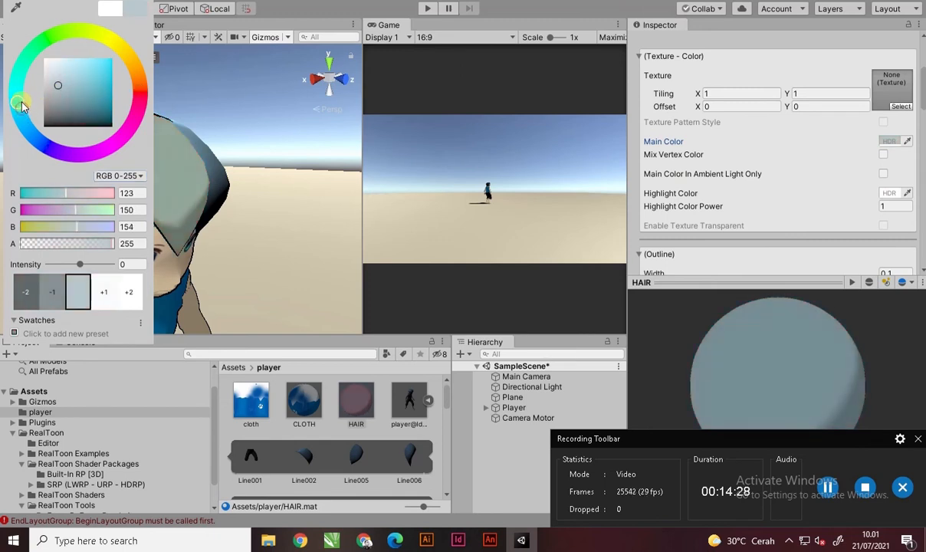
left_click_drag(78, 84, 81, 67)
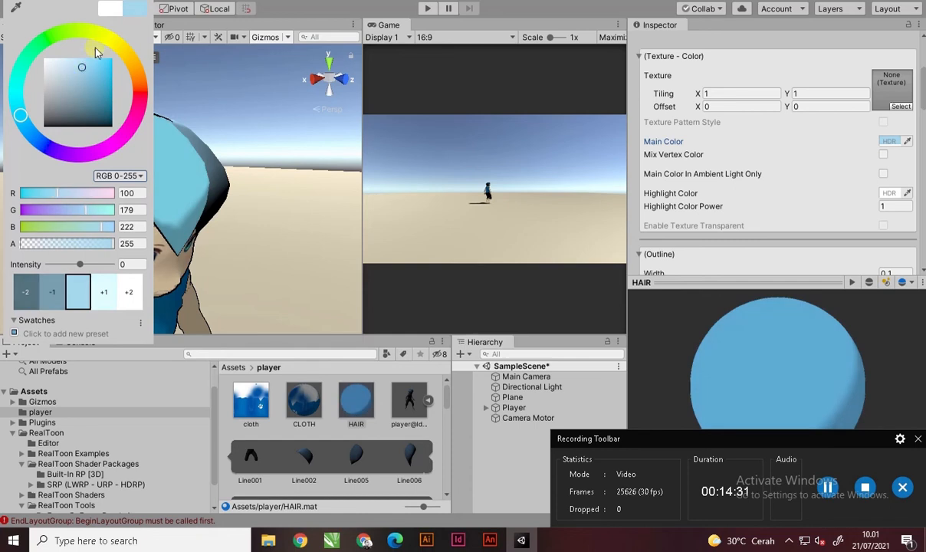
left_click(285, 151)
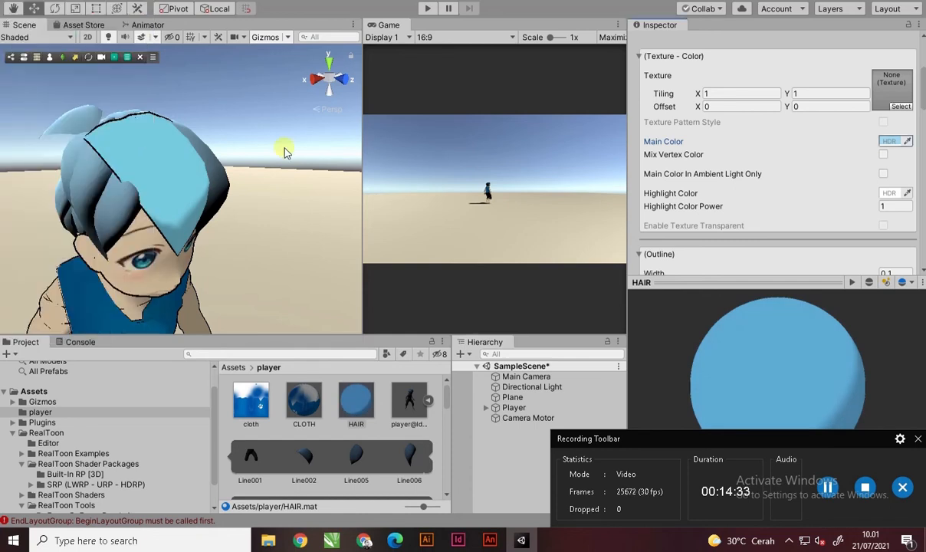
Apply the HAIR material to the character's remaining fringe strands and the strands around the ear.
left_click_drag(213, 172, 226, 286, "alt")
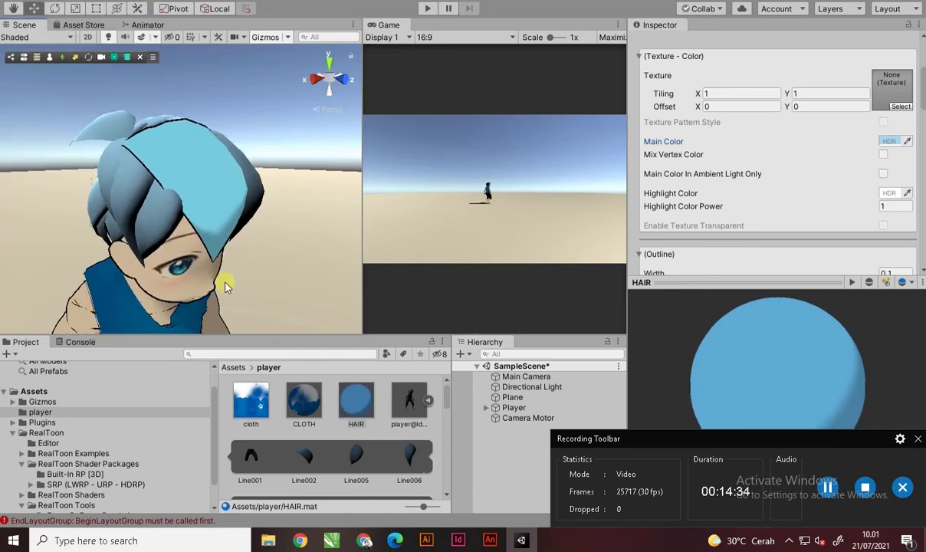
left_click_drag(368, 427, 151, 224)
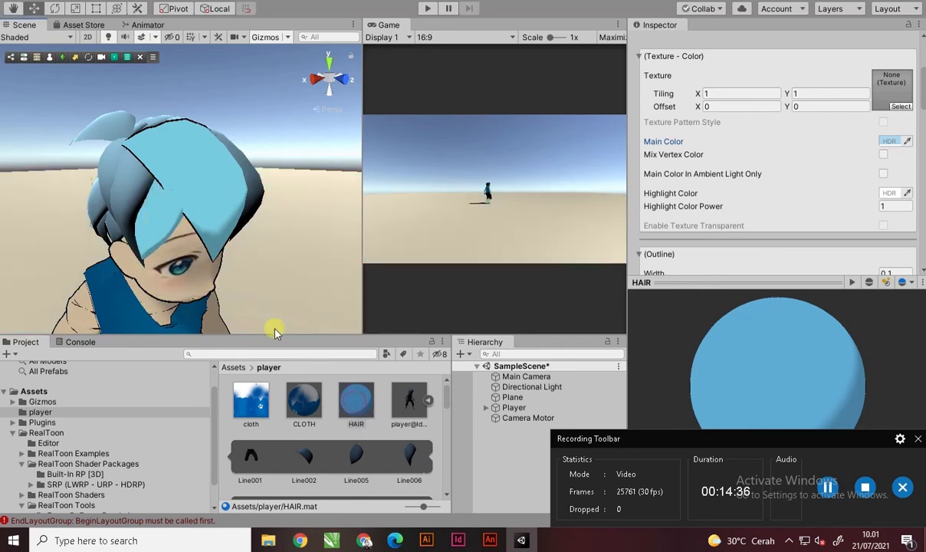
left_click_drag(345, 406, 323, 246)
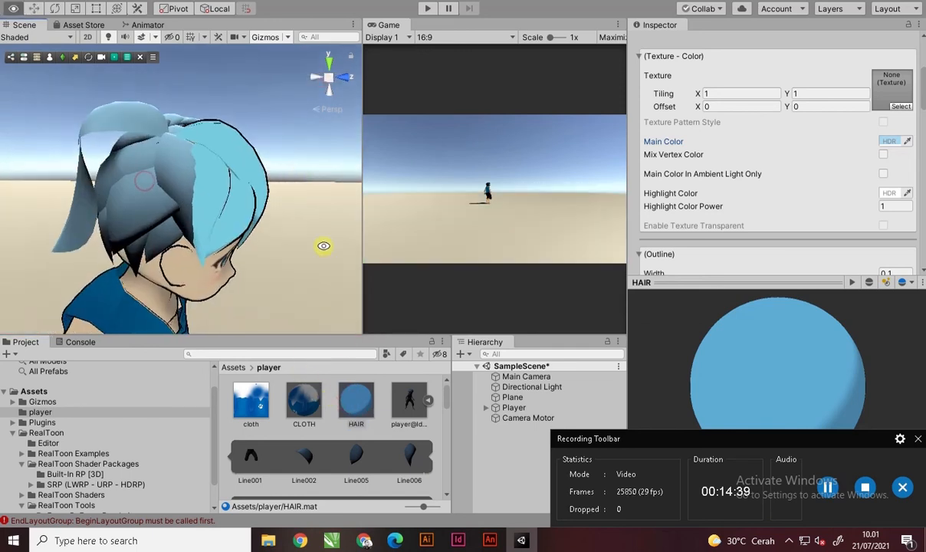
left_click_drag(204, 173, 181, 180)
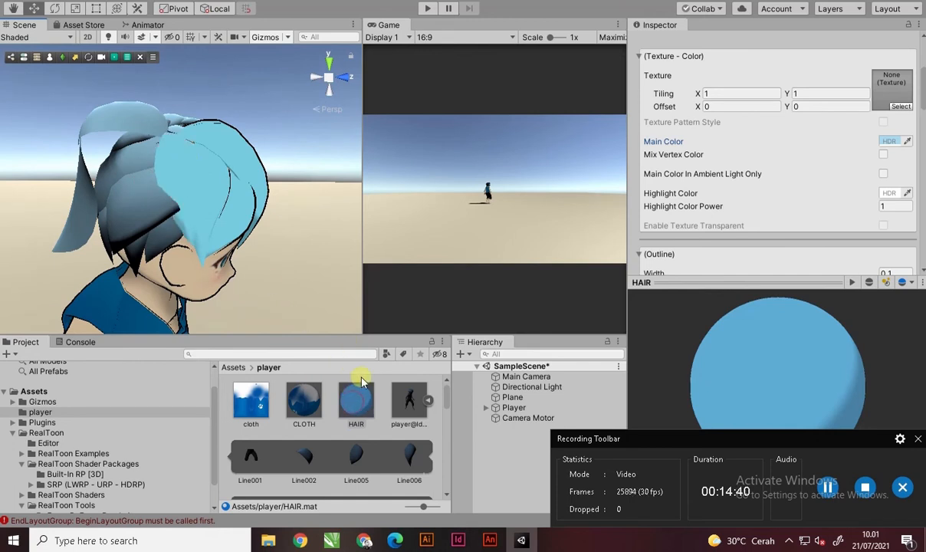
left_click_drag(355, 395, 167, 247)
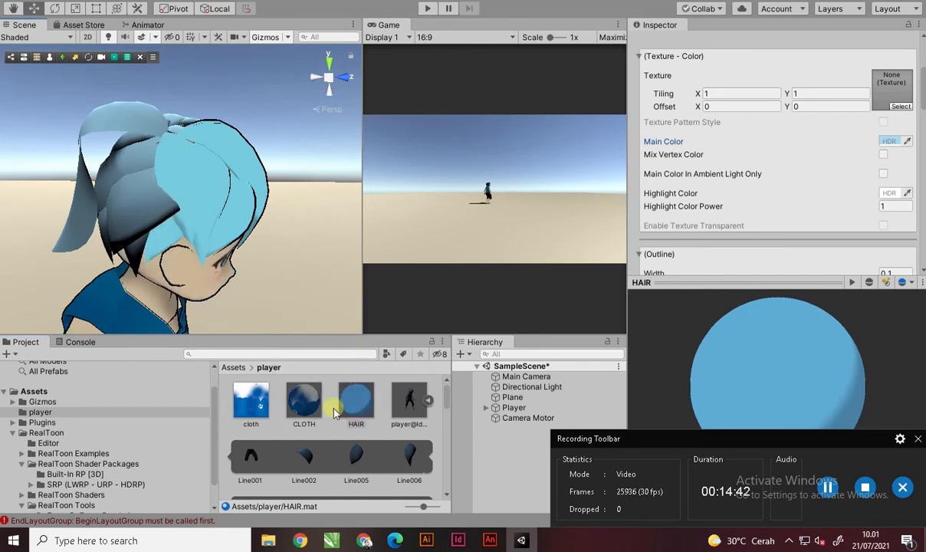
left_click_drag(354, 402, 134, 258)
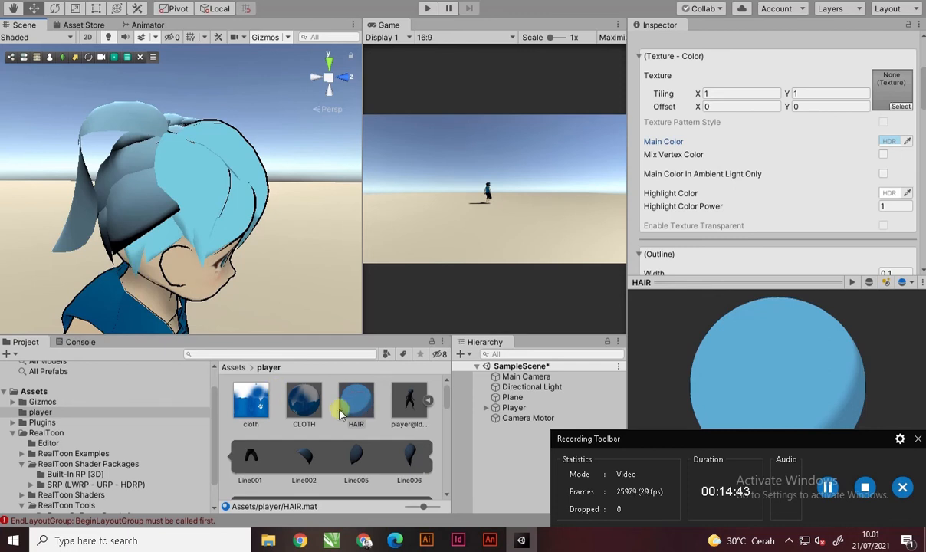
Apply the HAIR material to the ponytail and the hair pieces on the side of the head beneath it.
left_click_drag(132, 174, 236, 259, "alt")
left_click_drag(351, 400, 179, 164)
left_click_drag(354, 400, 103, 237)
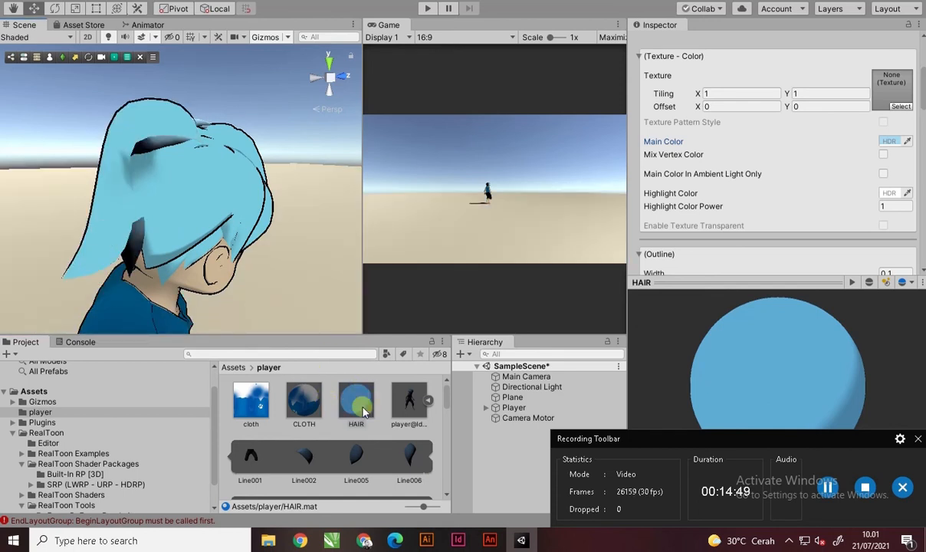
left_click_drag(353, 395, 126, 256)
Apply the HAIR material to the strands at the back of the character's head, below and beside the ponytail.
left_click_drag(100, 178, 428, 170, "alt")
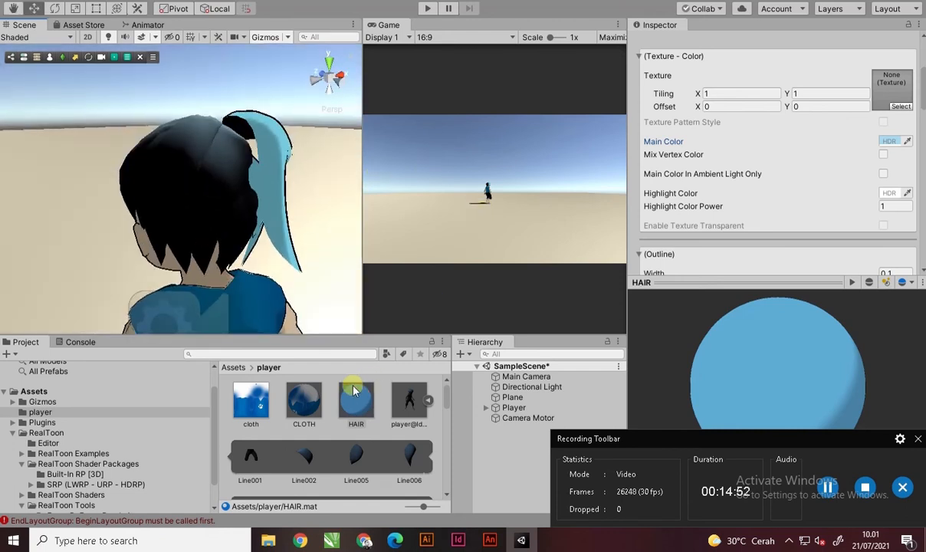
left_click_drag(356, 396, 178, 125)
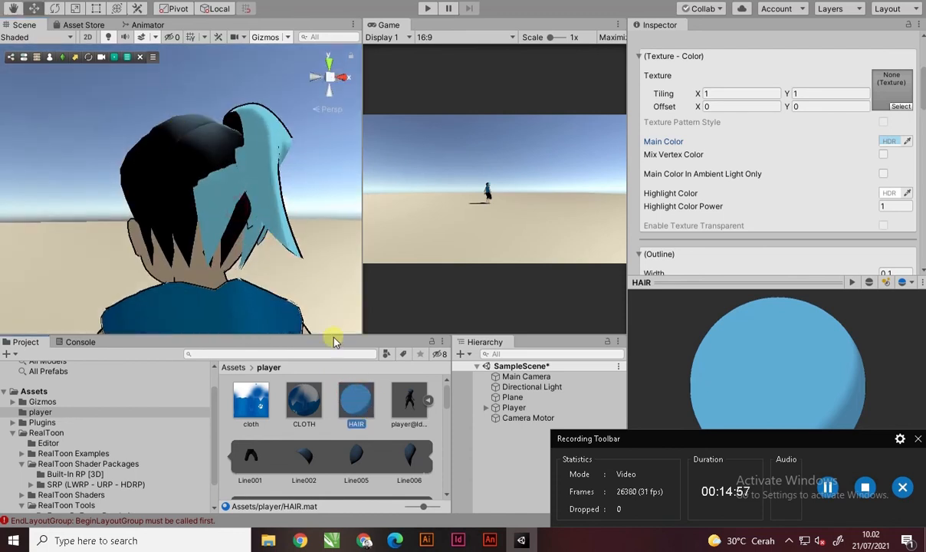
left_click_drag(352, 384, 232, 215)
left_click_drag(251, 259, 195, 211, "alt")
left_click_drag(365, 401, 269, 264)
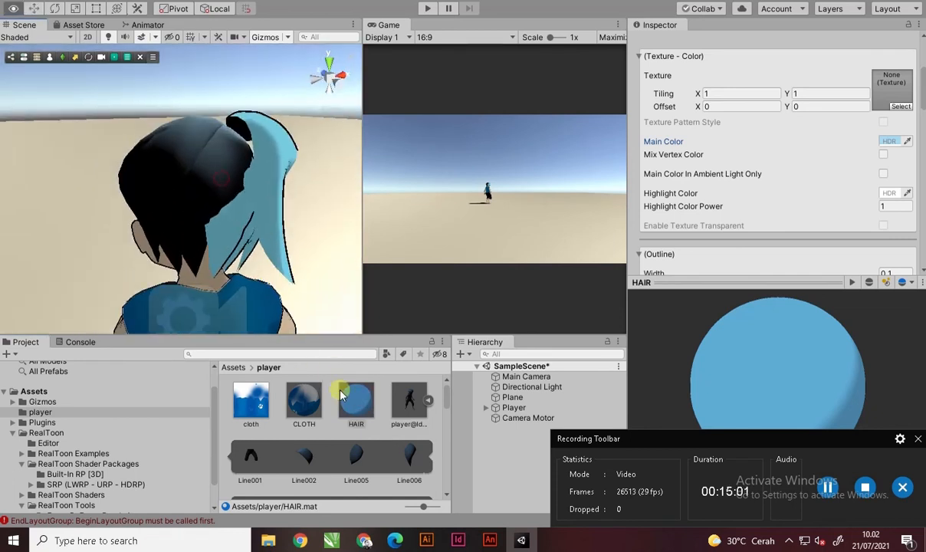
Continue applying the HAIR material across the remaining back strands toward the uncoloured side of the head.
left_click_drag(329, 354, 201, 177)
left_click_drag(201, 181, 263, 176, "alt")
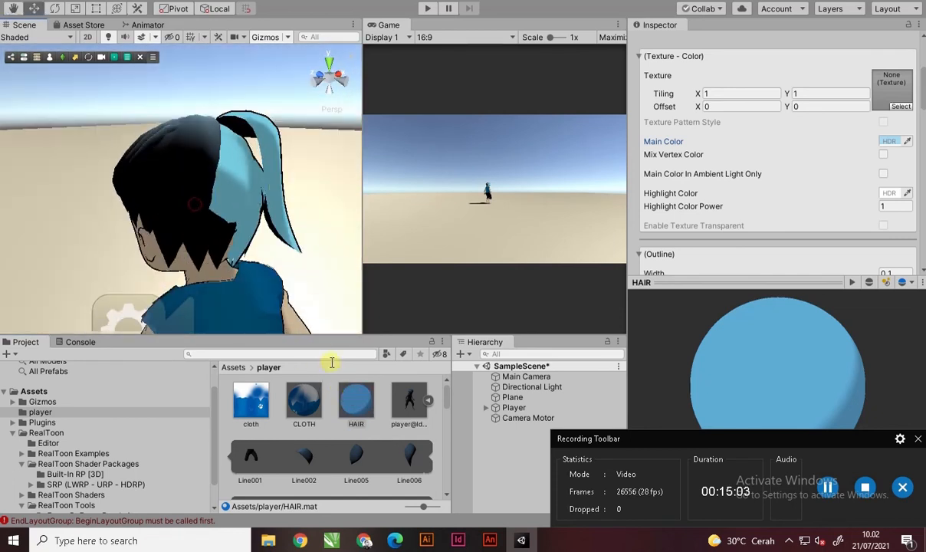
left_click_drag(358, 410, 221, 239)
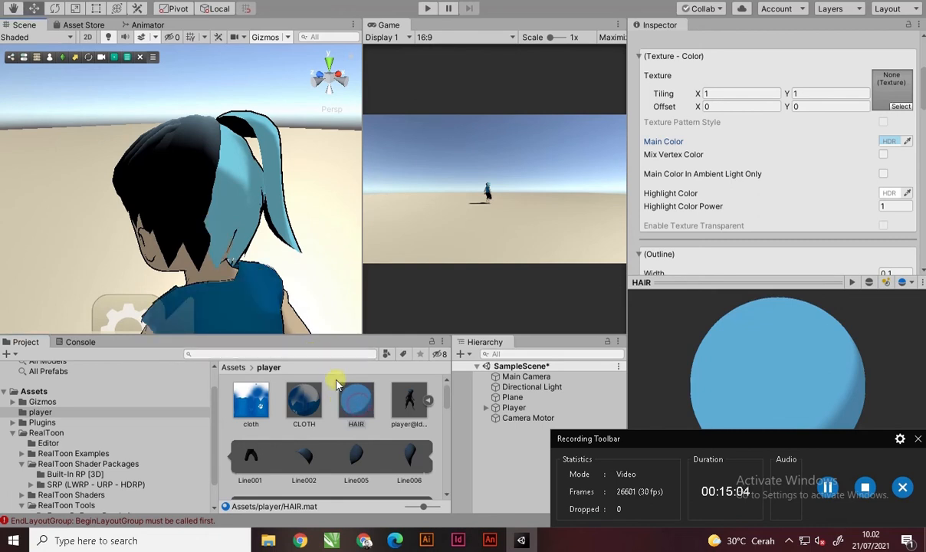
left_click_drag(352, 402, 275, 320)
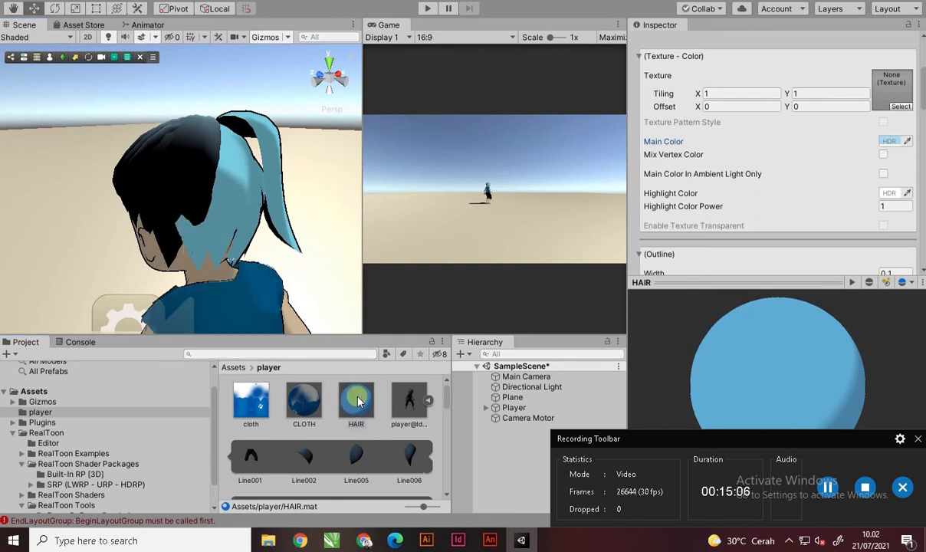
left_click_drag(336, 372, 207, 162)
left_click_drag(153, 193, 365, 303, "alt")
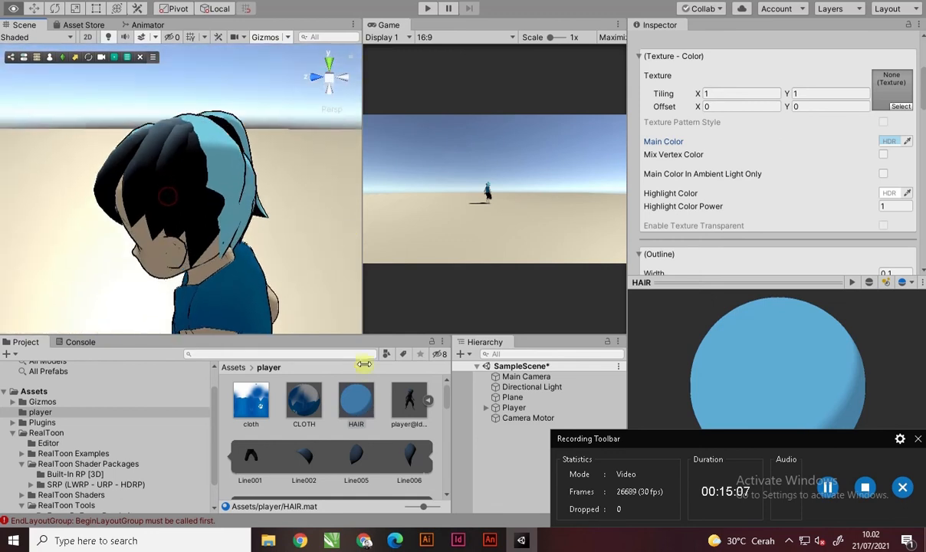
Apply the HAIR material to the remaining dark strands over the ear, on the side of the head and at the front.
left_click_drag(353, 400, 213, 245)
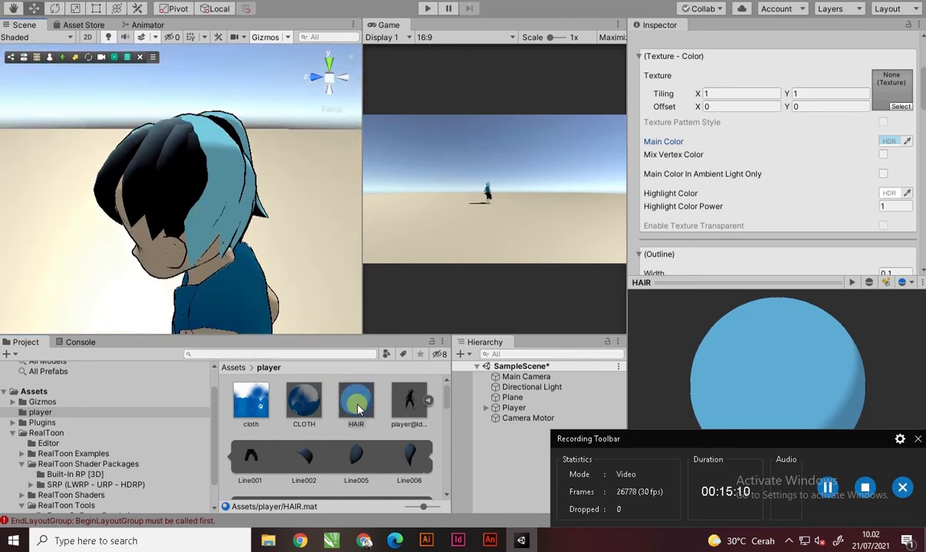
left_click_drag(357, 408, 173, 186)
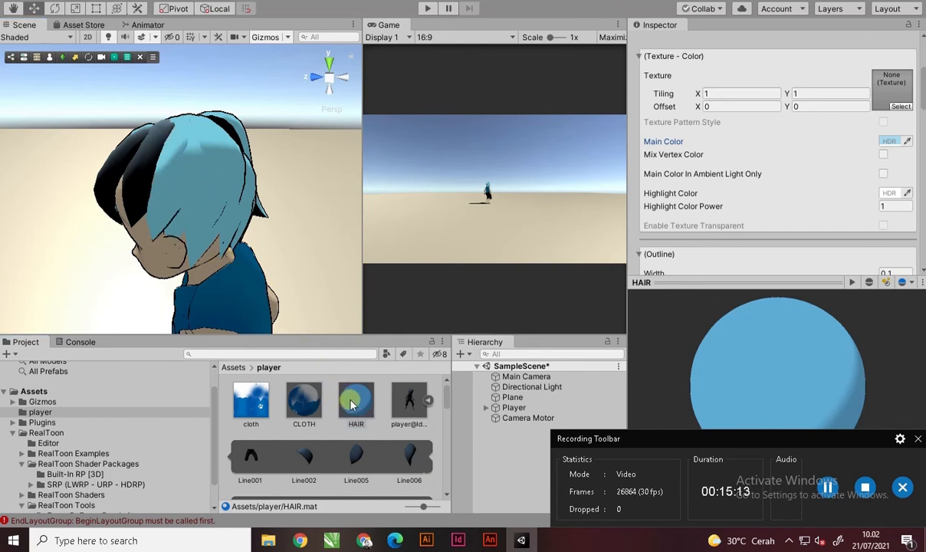
left_click_drag(351, 404, 134, 148)
left_click_drag(134, 149, 362, 198, "alt")
left_click_drag(367, 406, 323, 156)
Locate the trousers' embedded katok material among the player model's sub-assets and show the beginning of its settings.
scroll(269, 215, "down", 4)
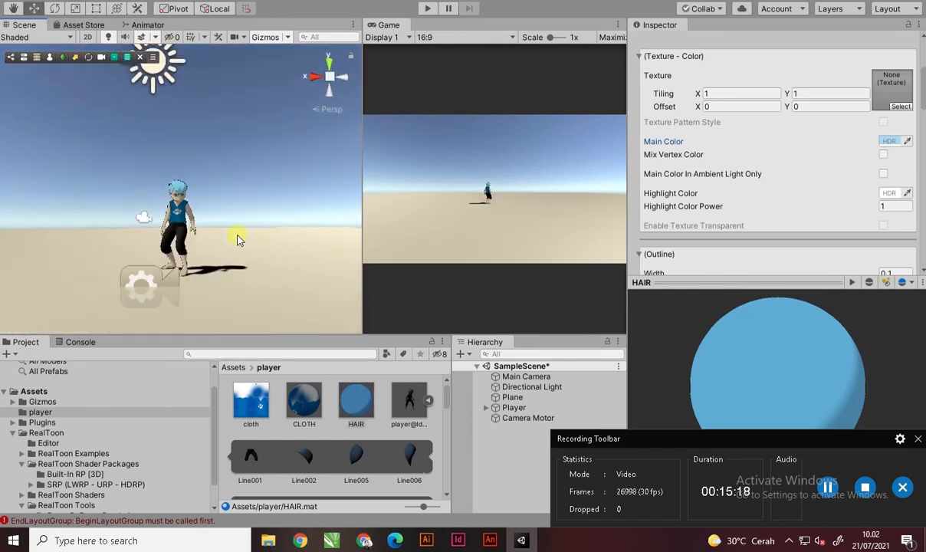
scroll(161, 234, "up", 1)
middle_click_drag(155, 240, 182, 213)
scroll(182, 217, "up", 3)
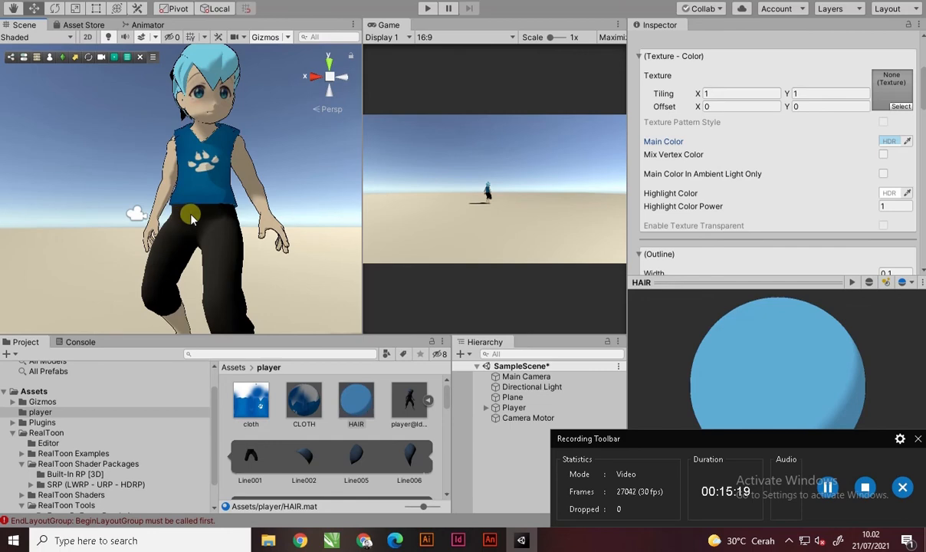
scroll(191, 219, "down", 3)
left_click_drag(181, 198, 268, 277, "alt")
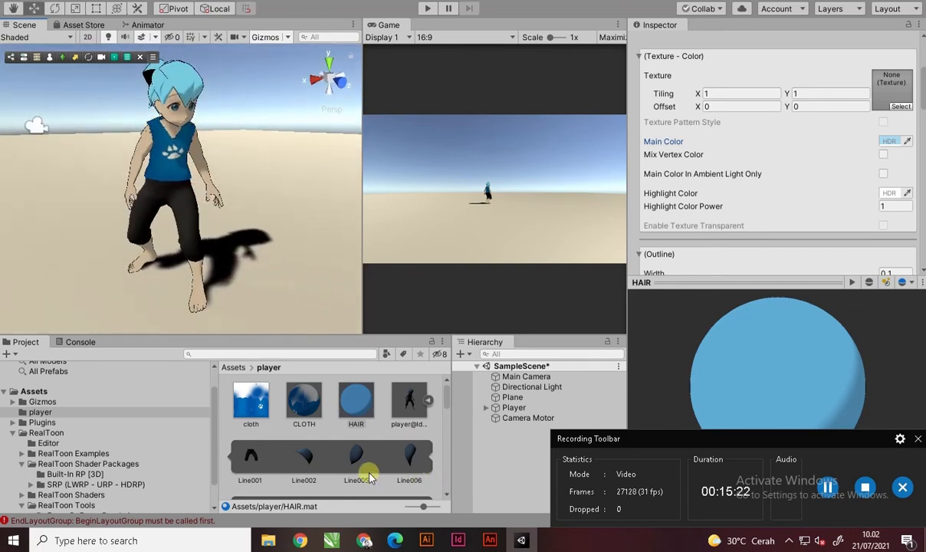
scroll(370, 444, "down", 6)
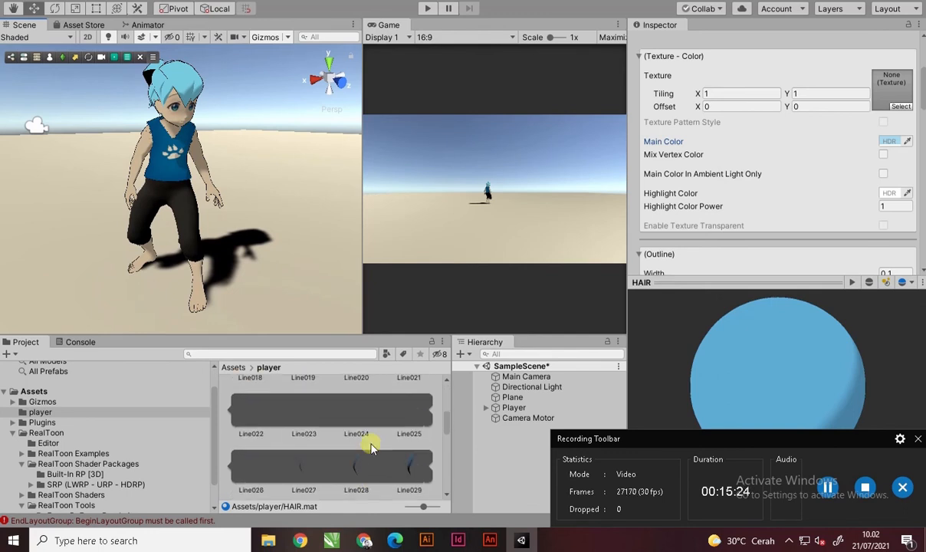
scroll(371, 447, "down", 3)
left_click(364, 469)
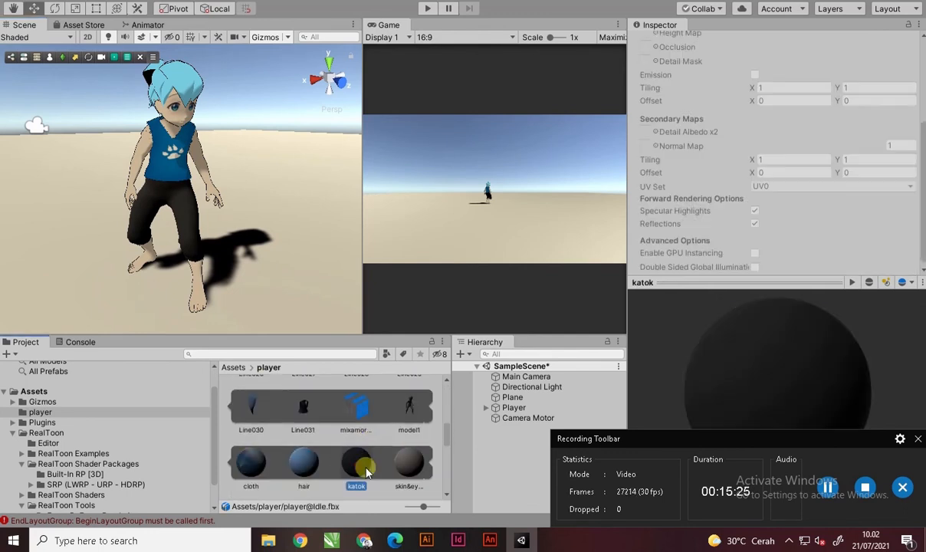
left_click_drag(922, 143, 916, 51)
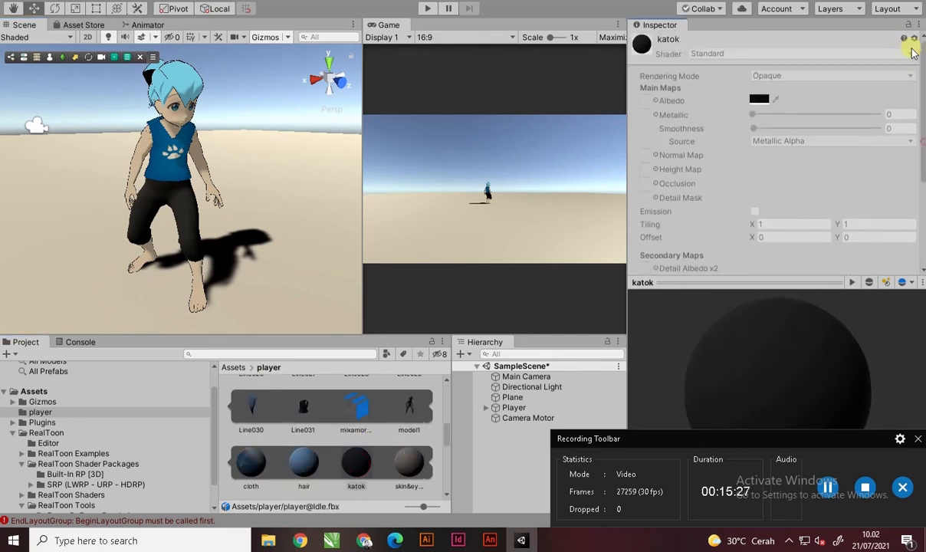
Create an editable material preset from katok in the player folder and name it KATOK.
left_click(914, 44)
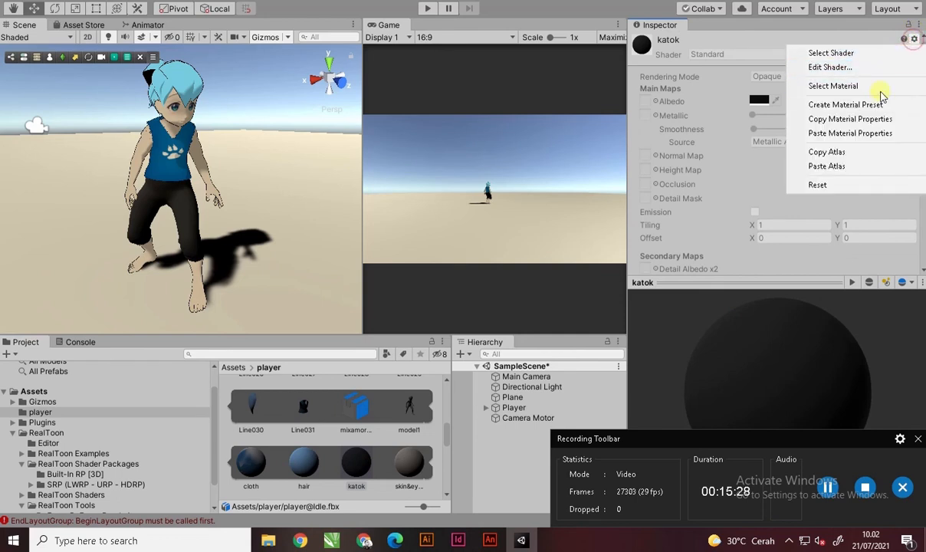
left_click(859, 120)
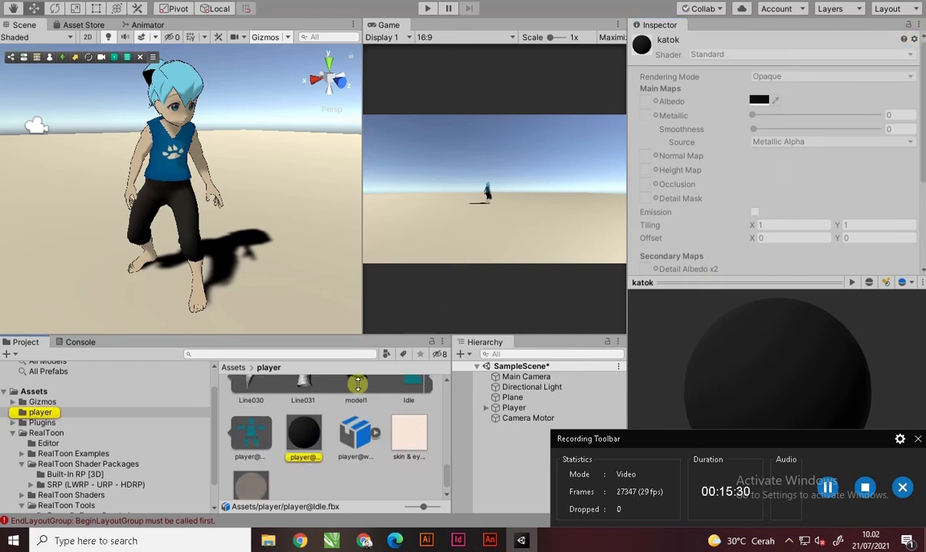
left_click(303, 464)
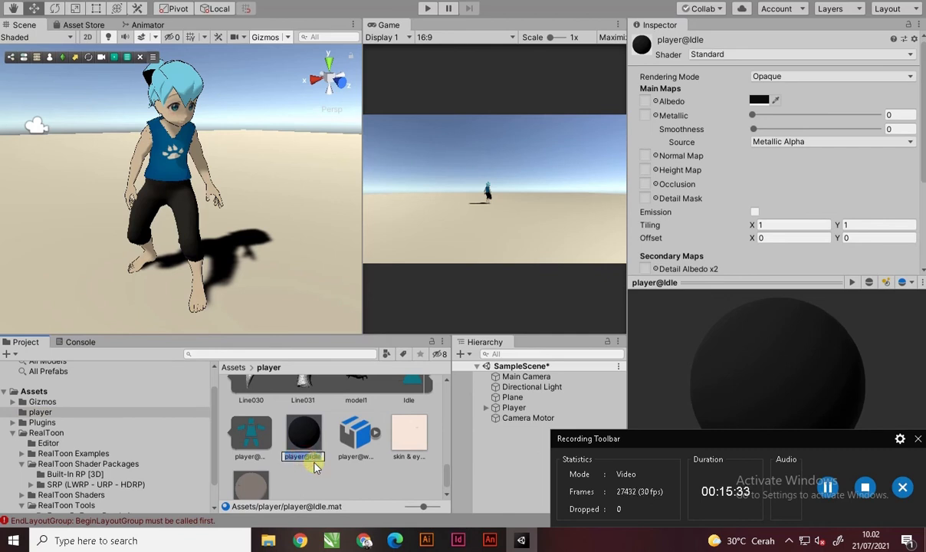
key("Return")
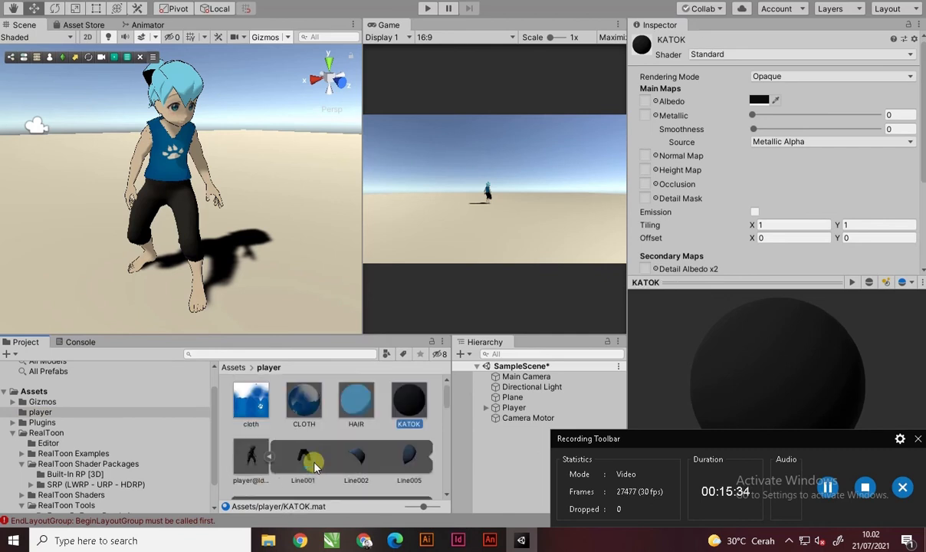
Set the KATOK material's shader to RealToon/Version 5/Default/Default and apply the material to the character's trousers.
left_click(743, 55)
left_click(736, 95)
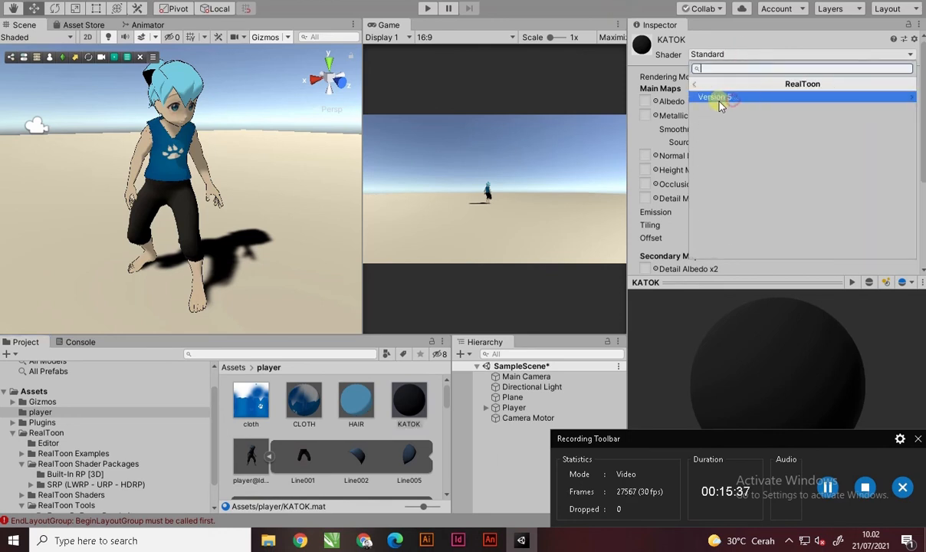
left_click(717, 97)
left_click(725, 99)
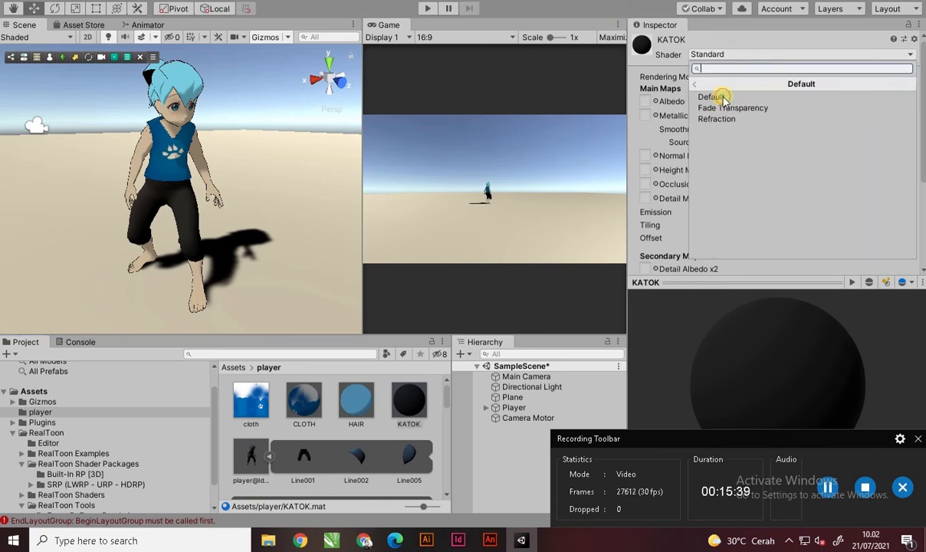
left_click(711, 97)
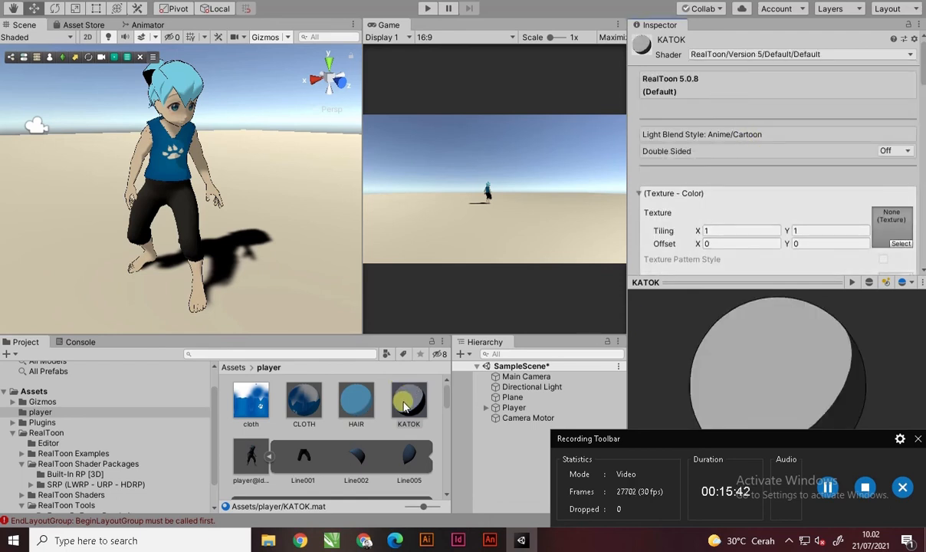
left_click_drag(404, 407, 184, 211)
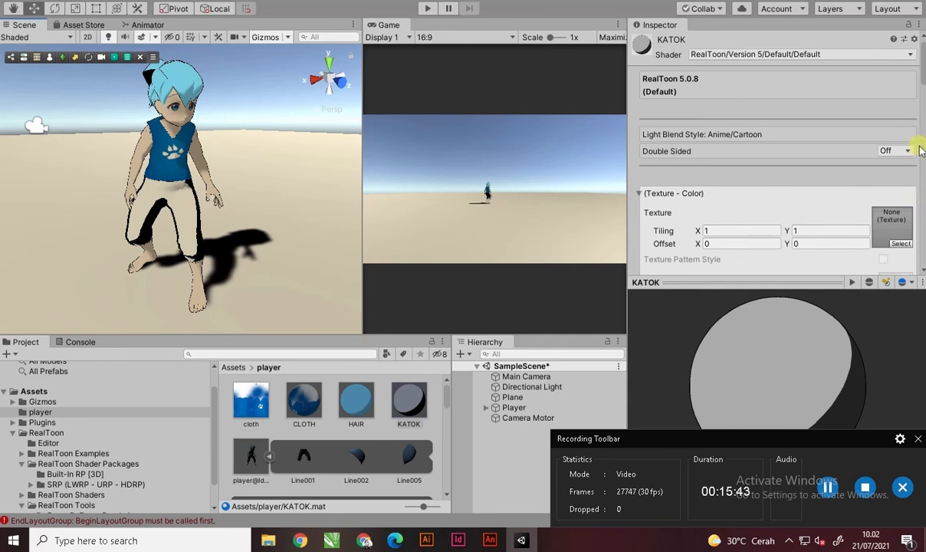
Set KATOK's outline width to 0.1.
left_click_drag(924, 73, 923, 127)
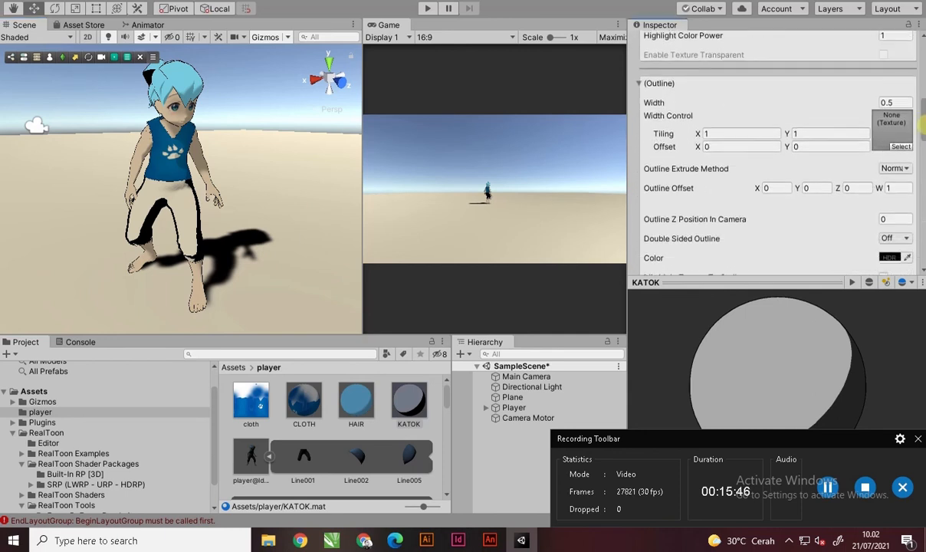
left_click(887, 102)
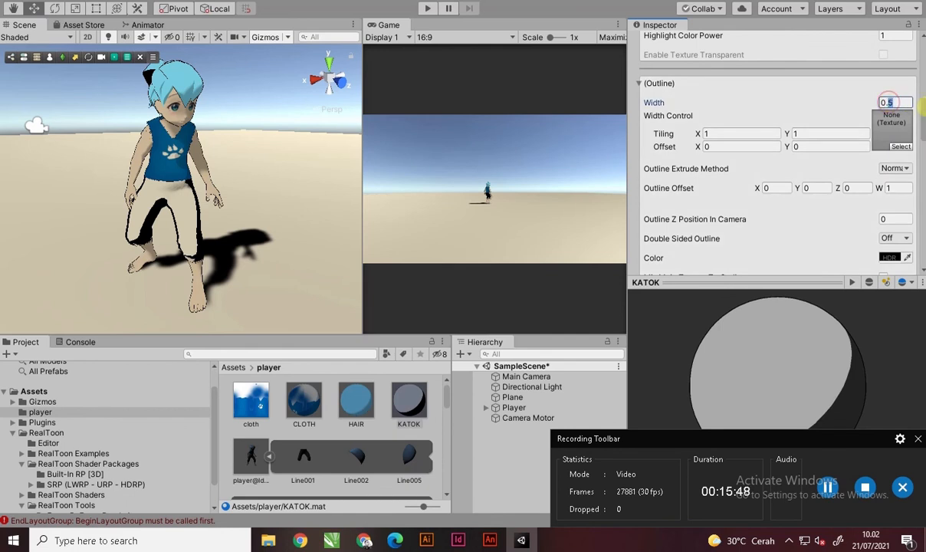
type("1")
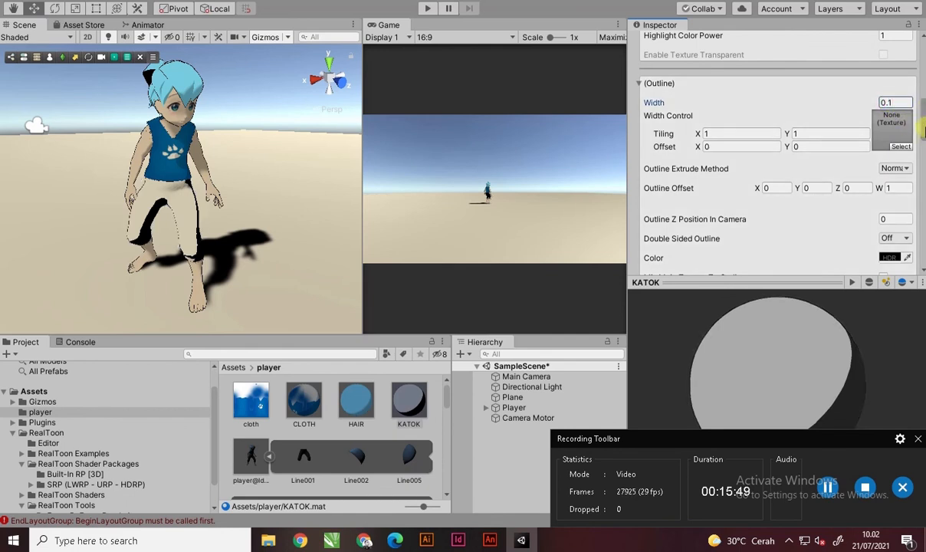
Soften the edge between the lit and shaded areas of the KATOK material.
left_click_drag(924, 130, 923, 201)
mouse_move(792, 172)
left_mouse_down()
mouse_move(777, 175)
mouse_move(824, 182)
mouse_move(801, 186)
left_mouse_up()
mouse_move(807, 228)
left_mouse_down()
mouse_move(843, 229)
mouse_move(811, 256)
mouse_move(861, 229)
mouse_move(845, 254)
left_mouse_up()
Set KATOK's Main Color to a near-black with RGB 34, 31, 31.
left_click_drag(924, 179, 924, 104)
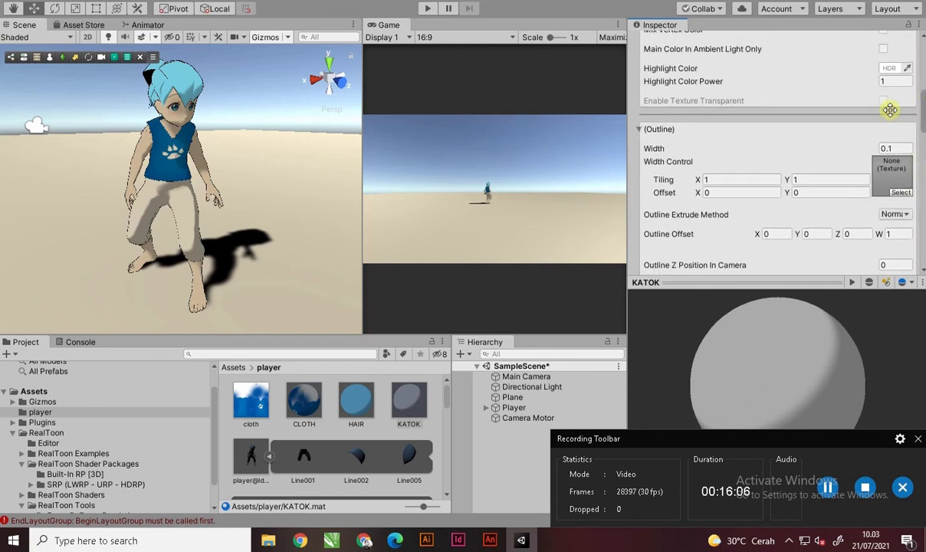
scroll(911, 120, "up", 5)
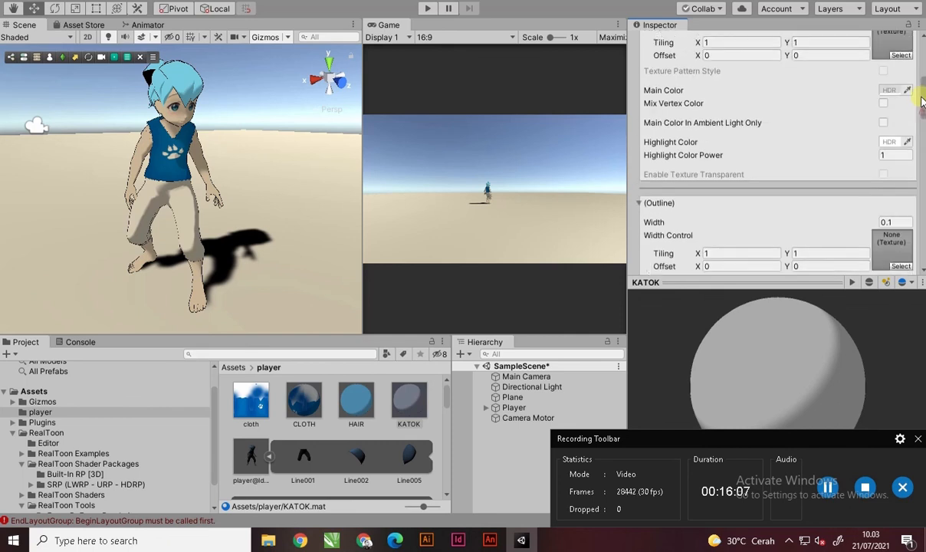
left_click(888, 148)
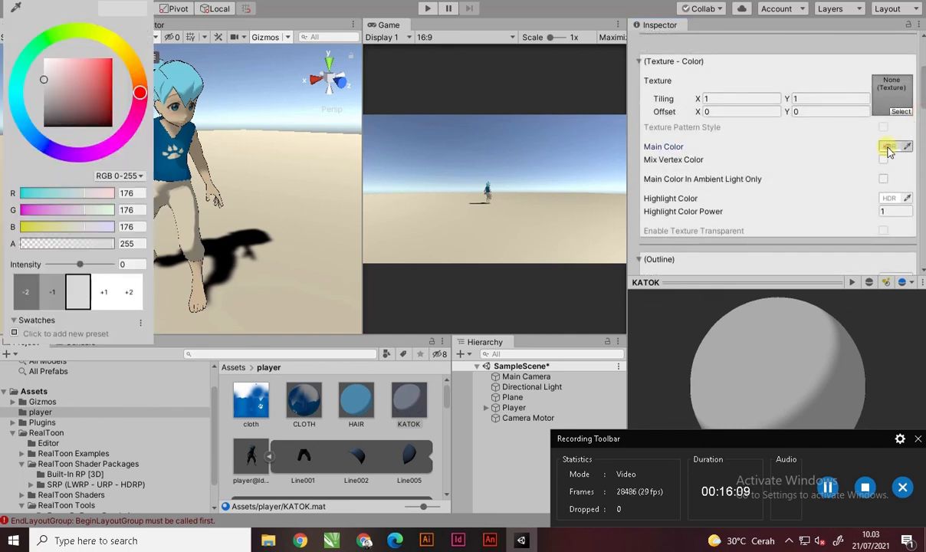
left_click_drag(67, 100, 51, 120)
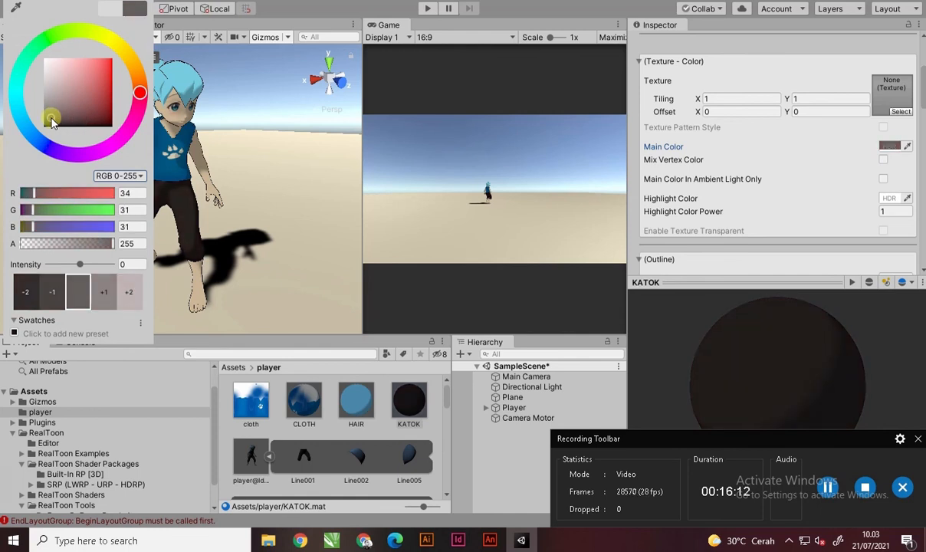
left_click(313, 179)
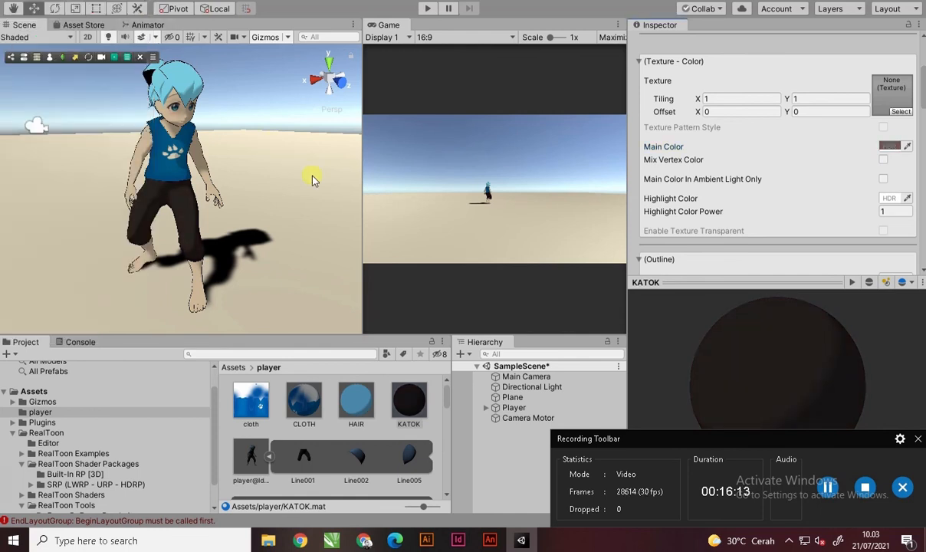
left_click_drag(146, 129, 154, 149, "alt")
scroll(154, 152, "down", 3)
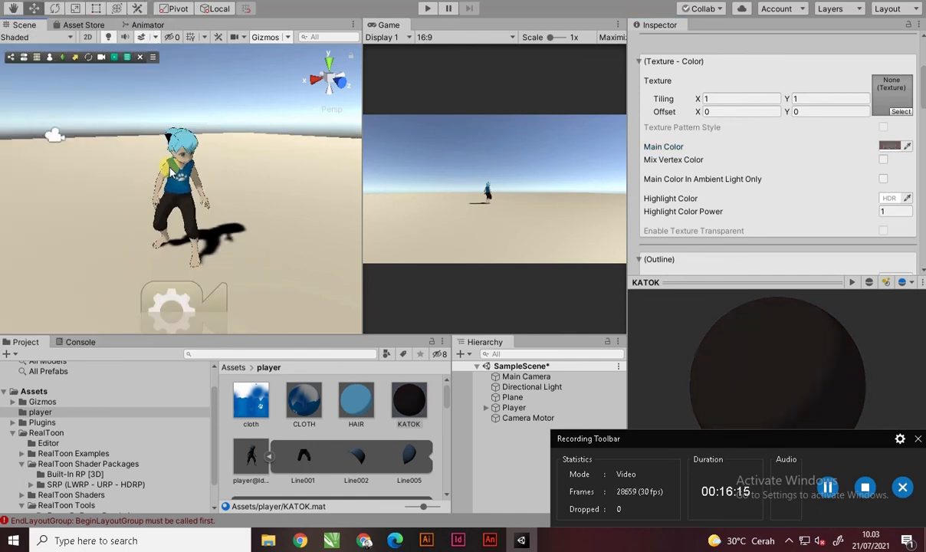
scroll(149, 146, "up", 5)
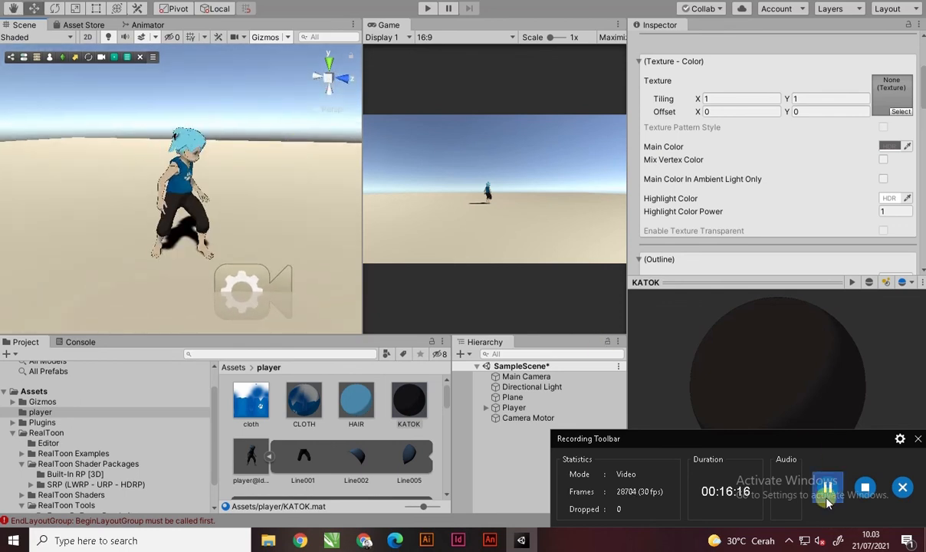
left_click(828, 488)
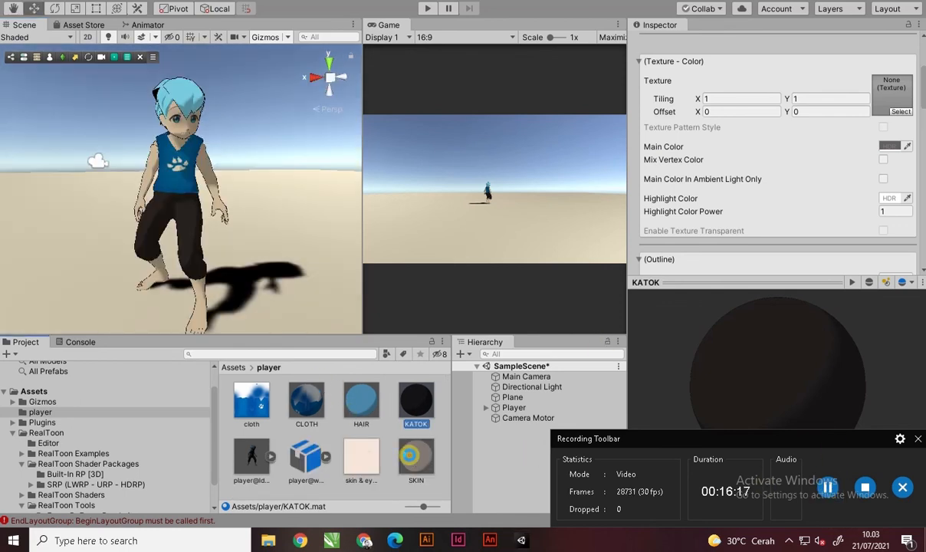
Select the SKIN material and expand its Lighting settings.
left_click(410, 454)
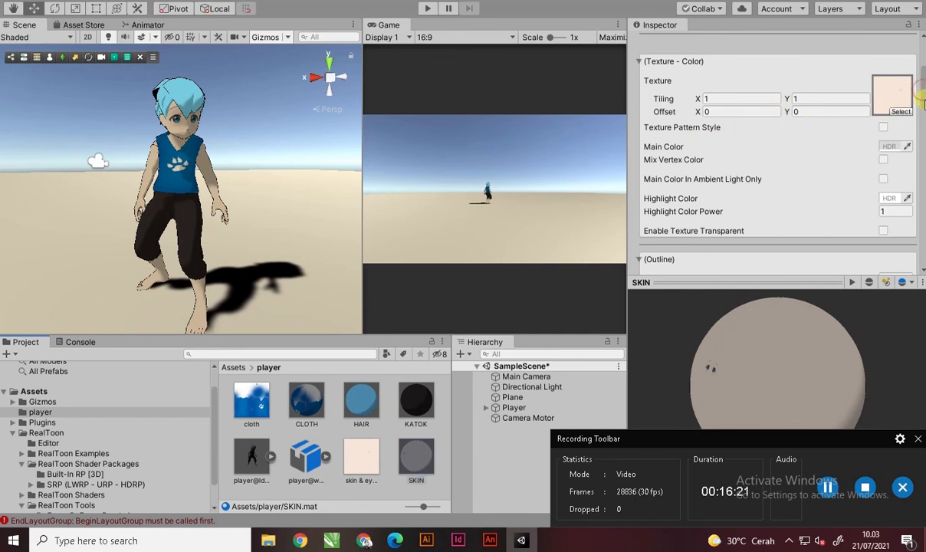
mouse_move(925, 99)
left_mouse_down()
mouse_move(924, 115)
mouse_move(914, 66)
mouse_move(915, 95)
left_mouse_up()
left_click(827, 486)
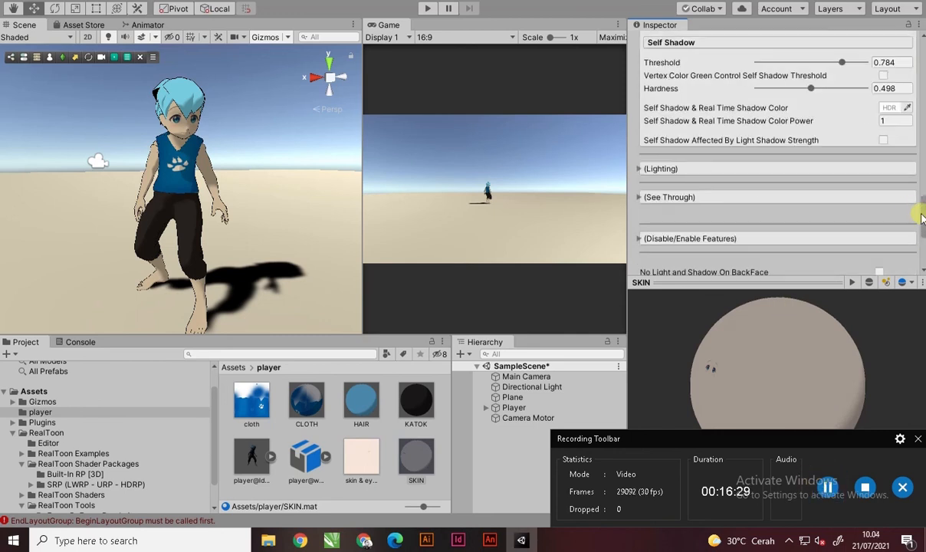
scroll(912, 230, "up", 3)
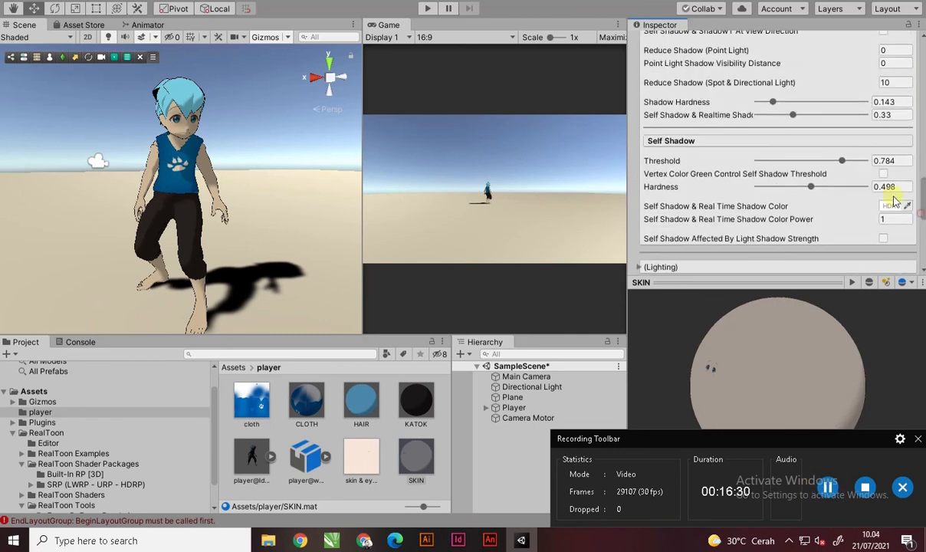
left_click(638, 267)
left_click_drag(919, 169, 923, 195)
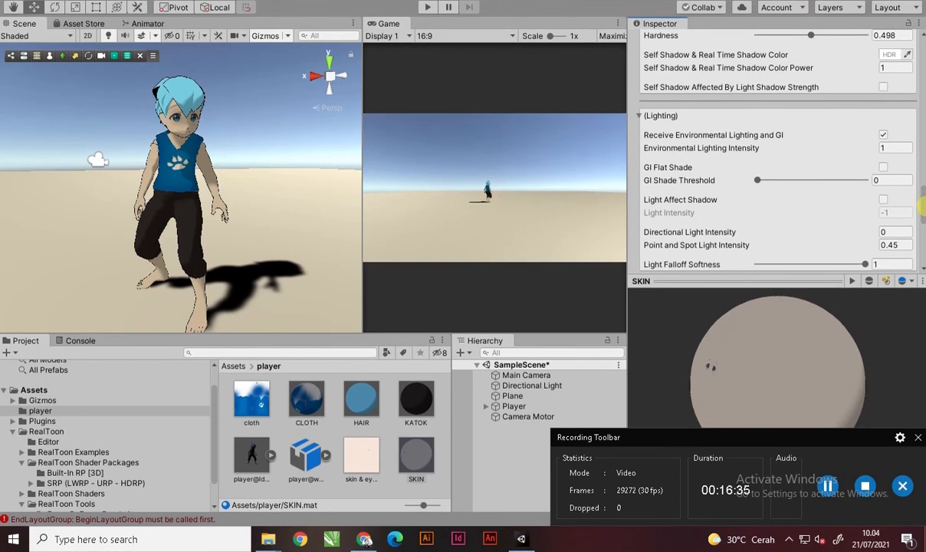
Try an Environmental Lighting Intensity of 1.87 and a higher GI Shade Threshold on the SKIN material.
left_click(711, 151)
mouse_move(724, 152)
left_mouse_down()
mouse_move(745, 152)
mouse_move(733, 154)
left_mouse_up()
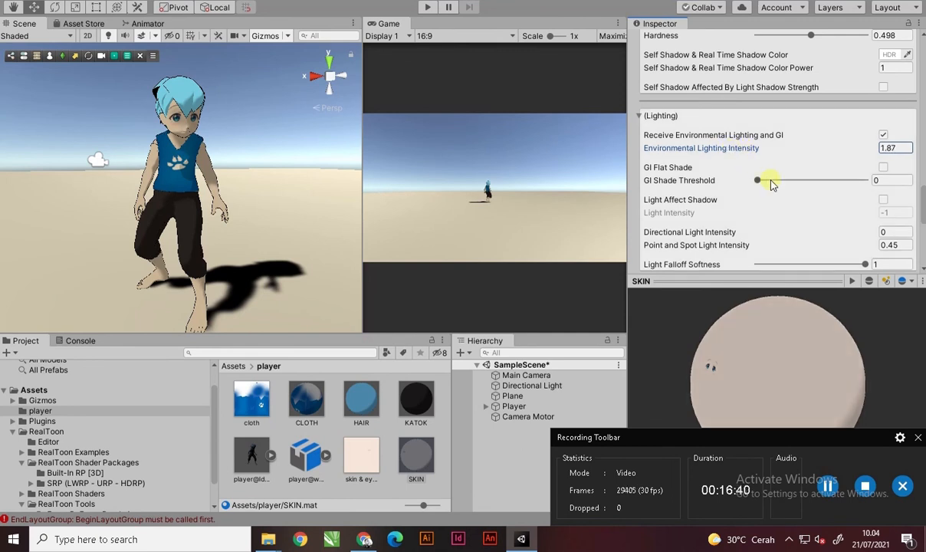
key("ctrl+z")
left_click(758, 182)
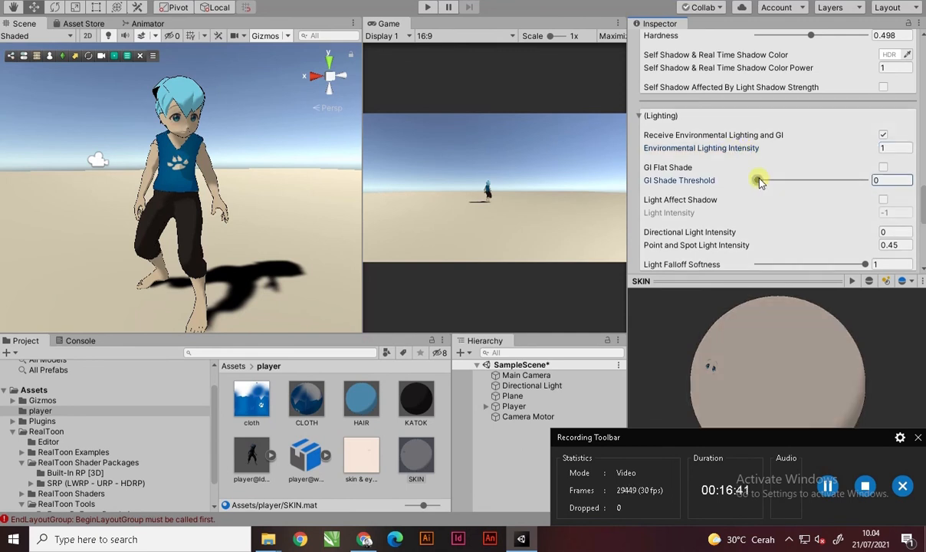
left_click_drag(788, 184, 717, 181)
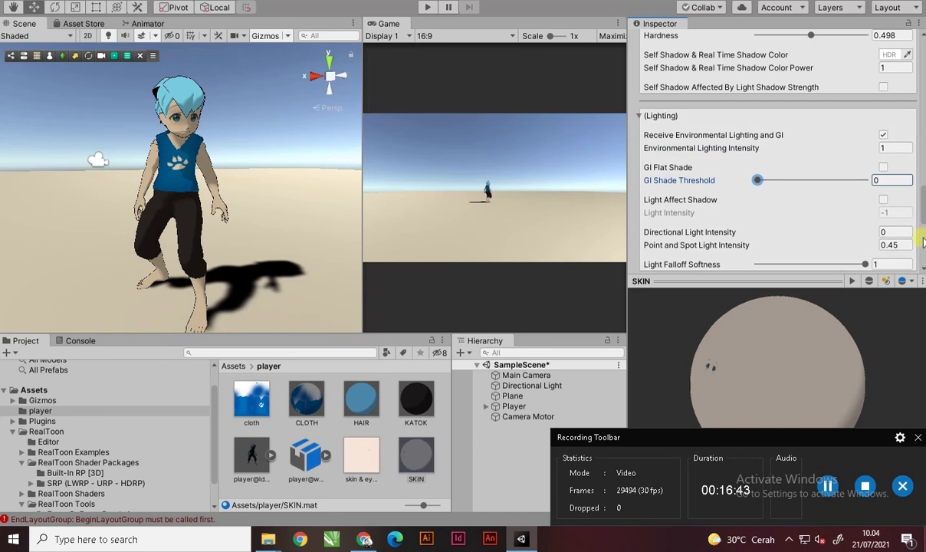
Raise the SKIN material's Directional Light Intensity to about 0.17.
mouse_move(923, 214)
left_mouse_down()
mouse_move(923, 231)
mouse_move(924, 219)
left_mouse_up()
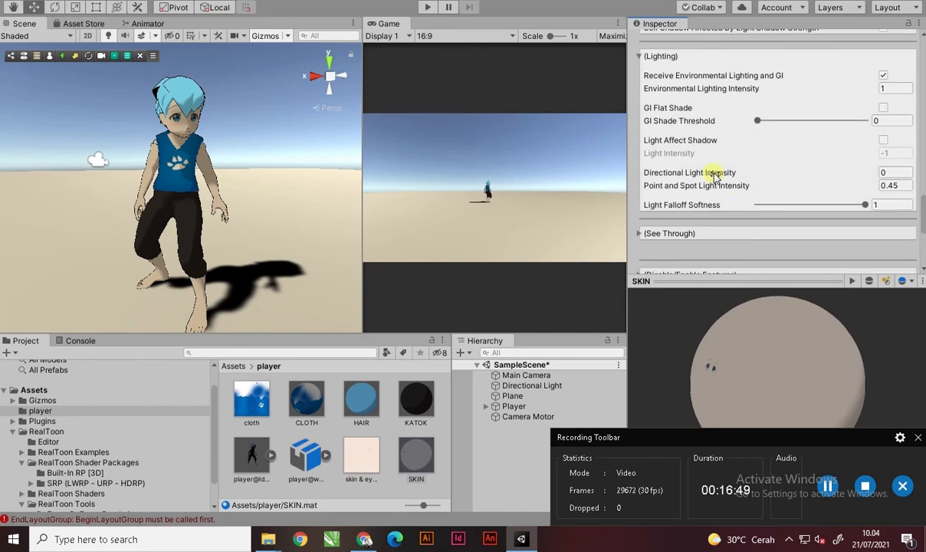
left_click_drag(713, 175, 729, 175)
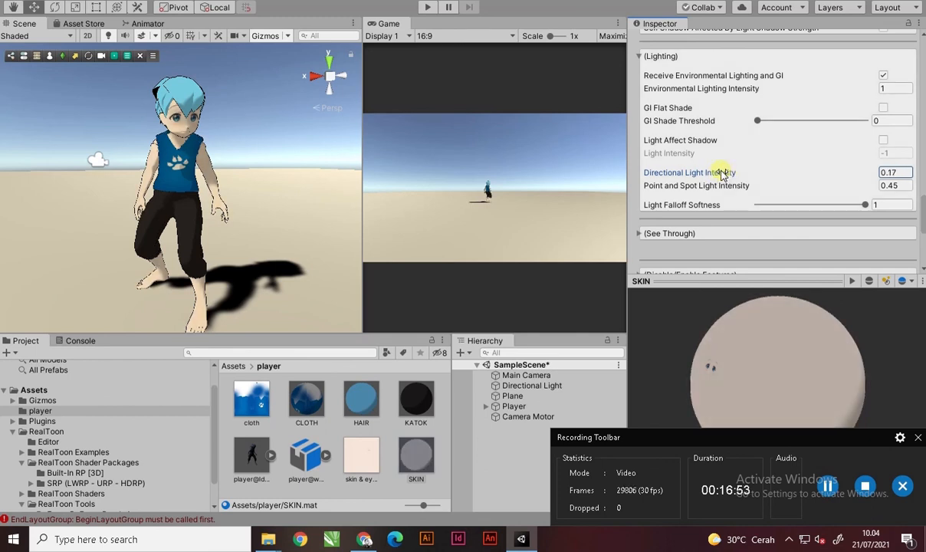
Set the CLOTH material's Directional Light Intensity to 0.24 and check the character's shading from another angle.
left_click(301, 387)
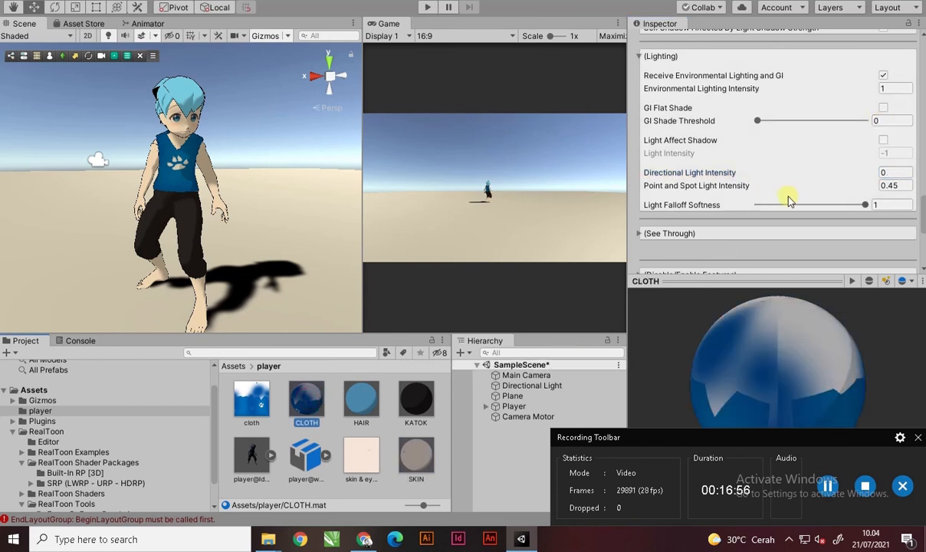
left_click_drag(727, 173, 735, 175)
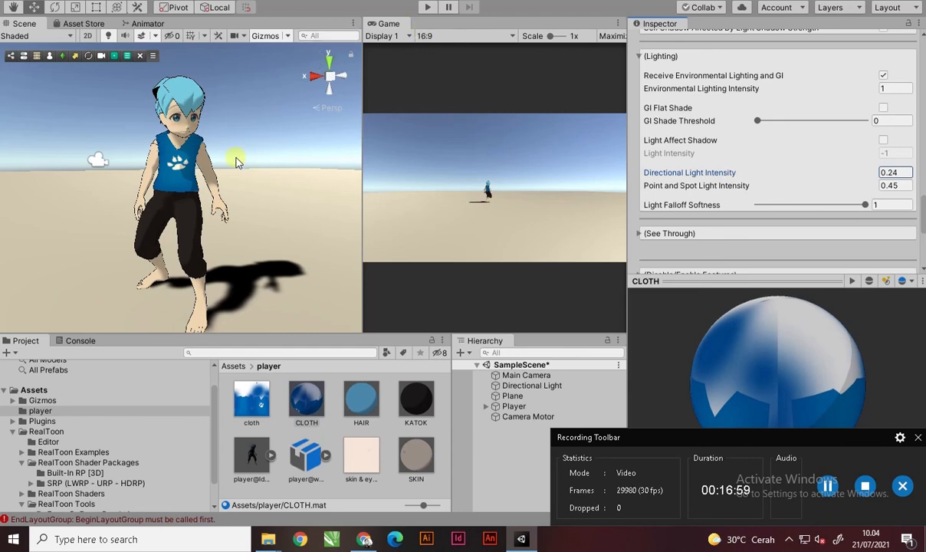
left_click_drag(230, 138, 771, 169, "alt")
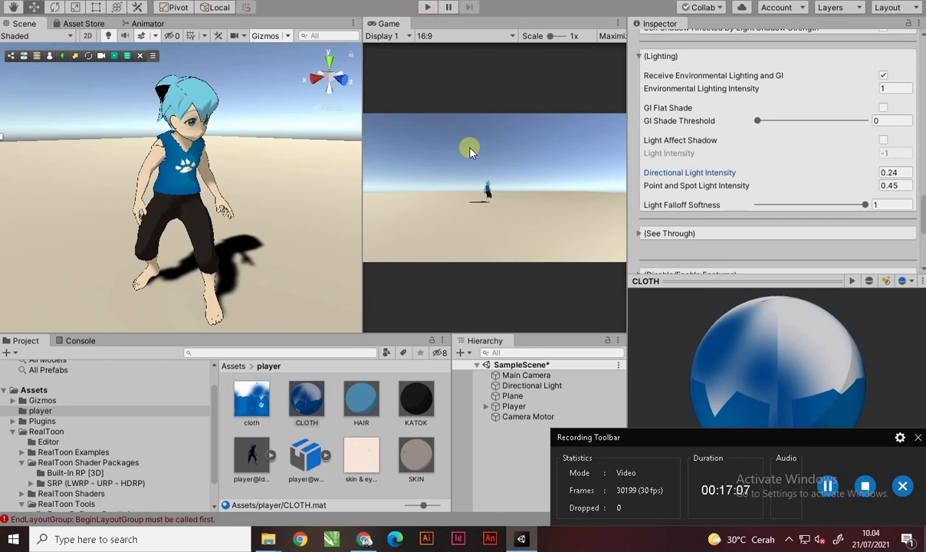
Play-test the scene by running and jumping with the player to check the toon shading and follow camera, and stop the playback.
left_click(426, 9)
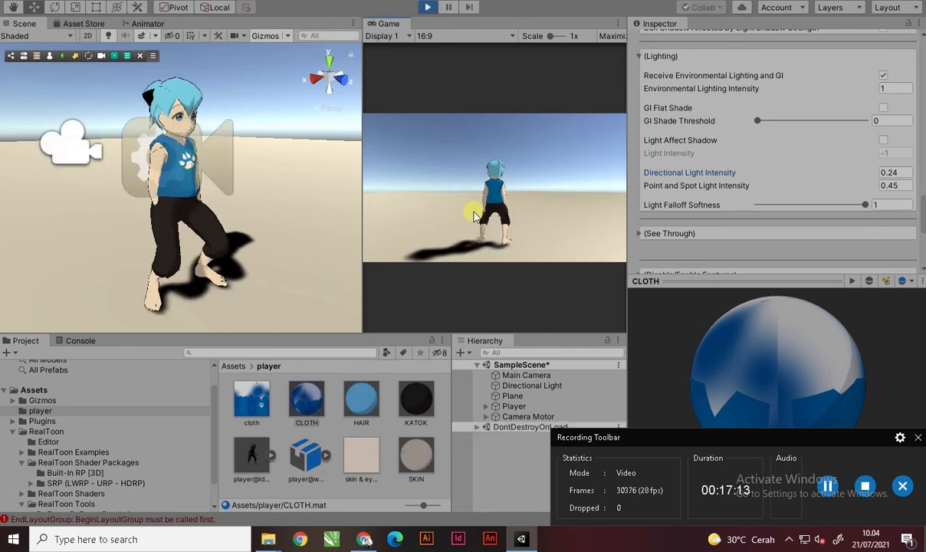
key("w")
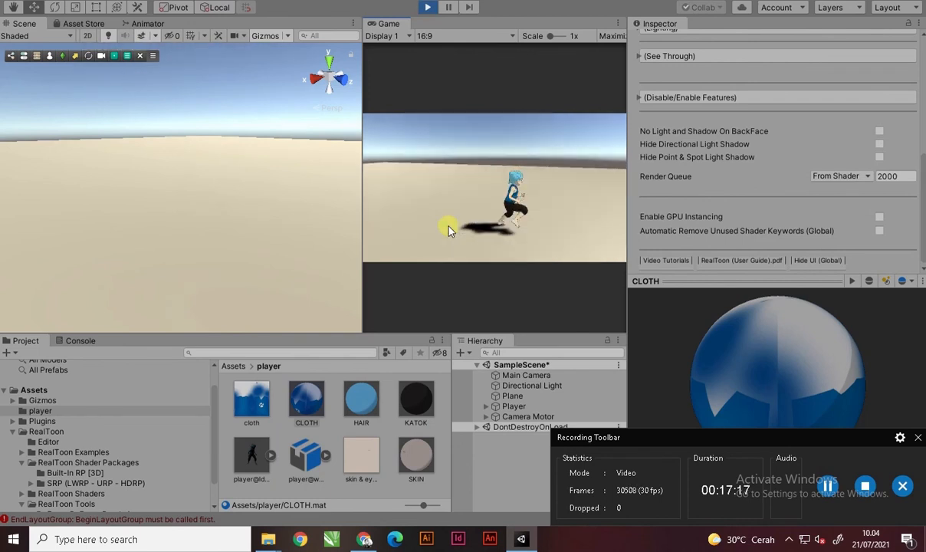
key("w")
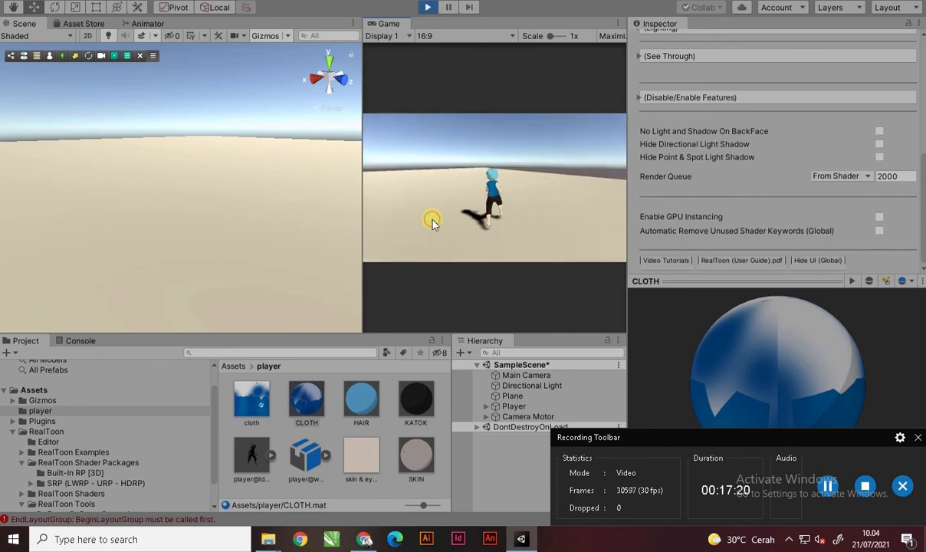
key("space")
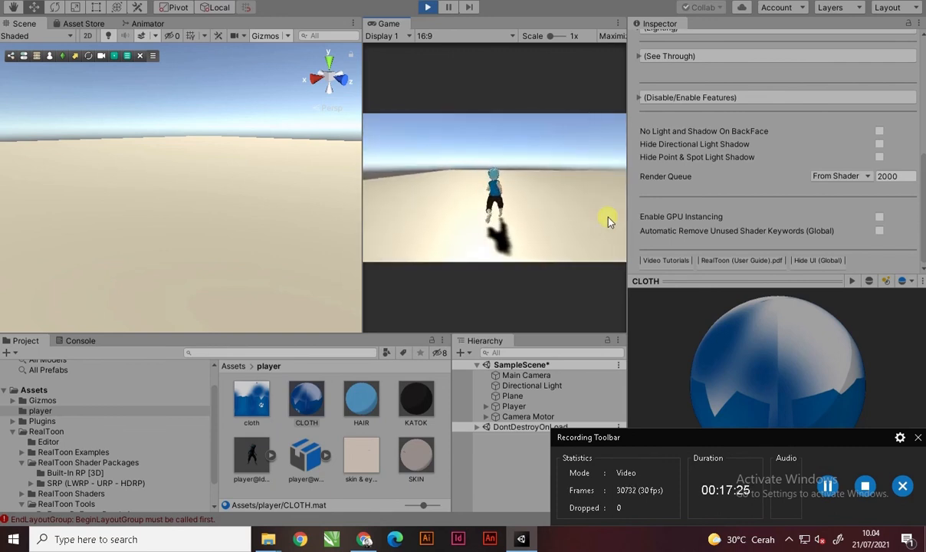
key("d")
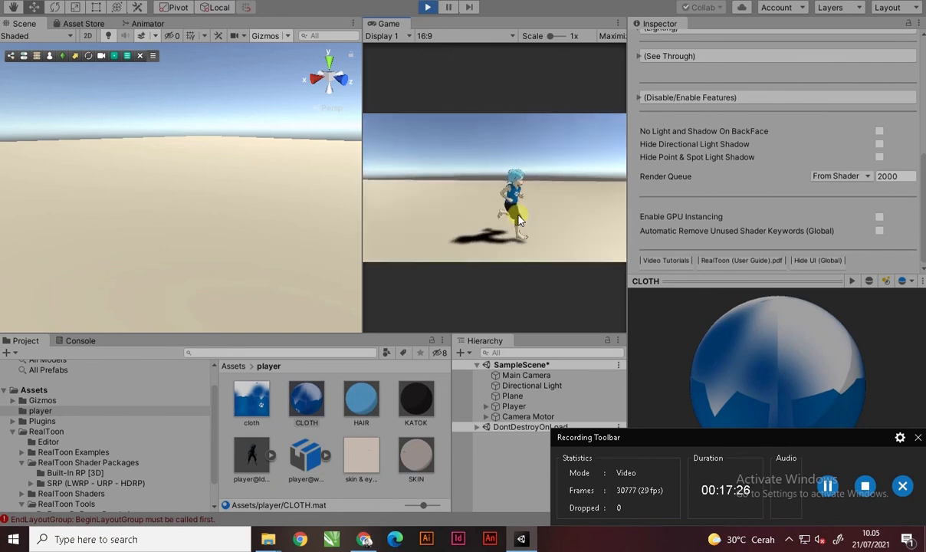
left_click(427, 7)
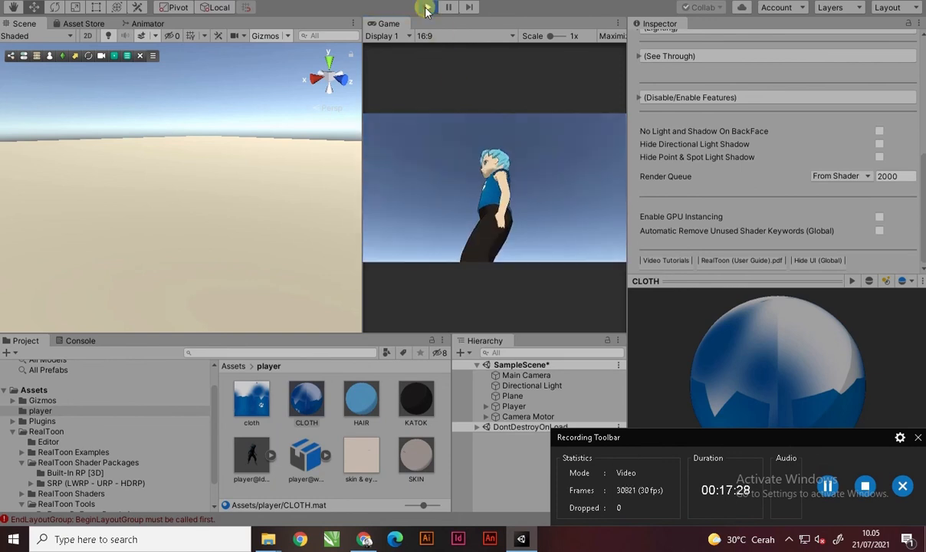